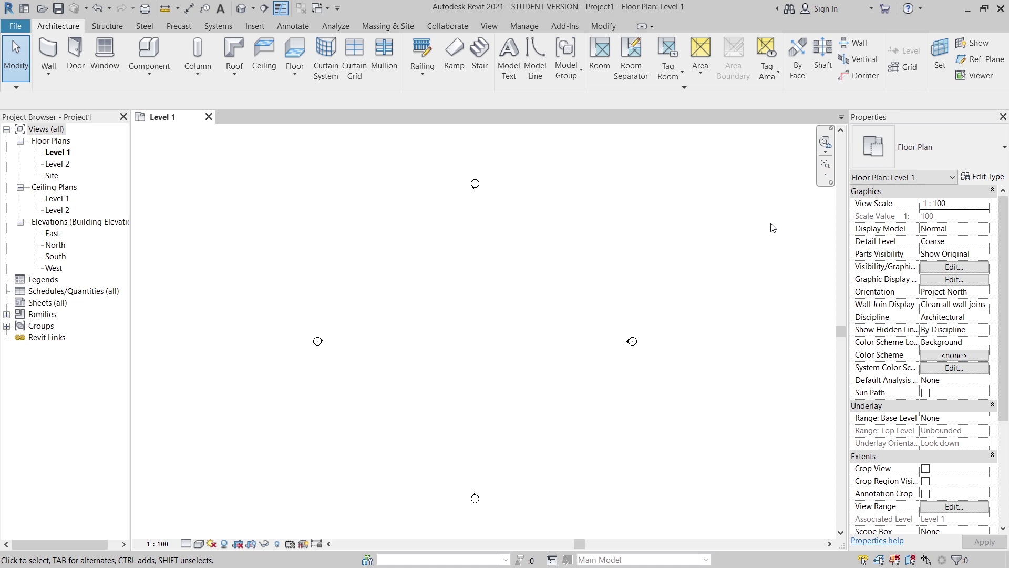
Create a new family from the English template Metric Profile-Mullion.rft
left_click(7, 28)
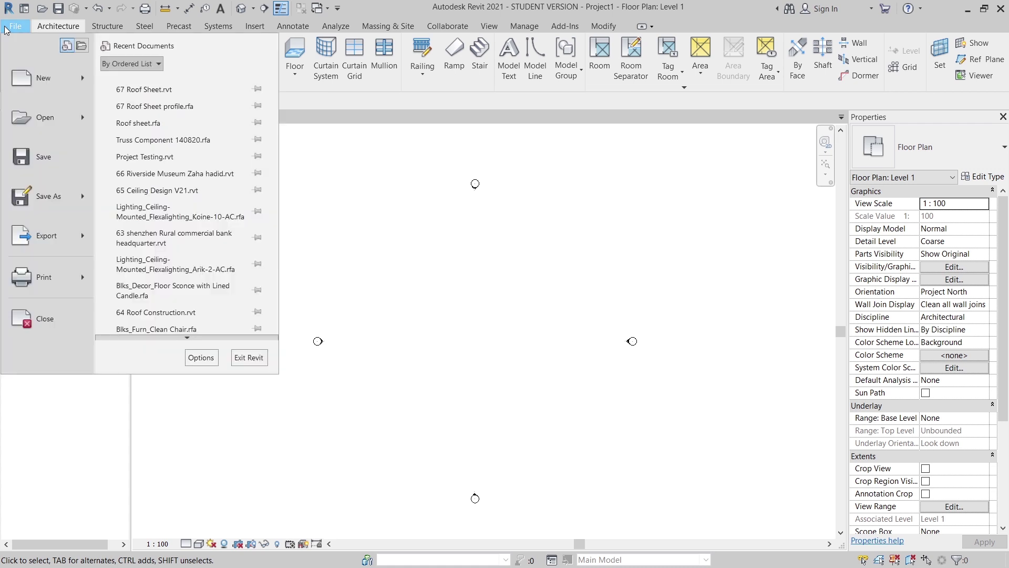
mouse_move(62, 79)
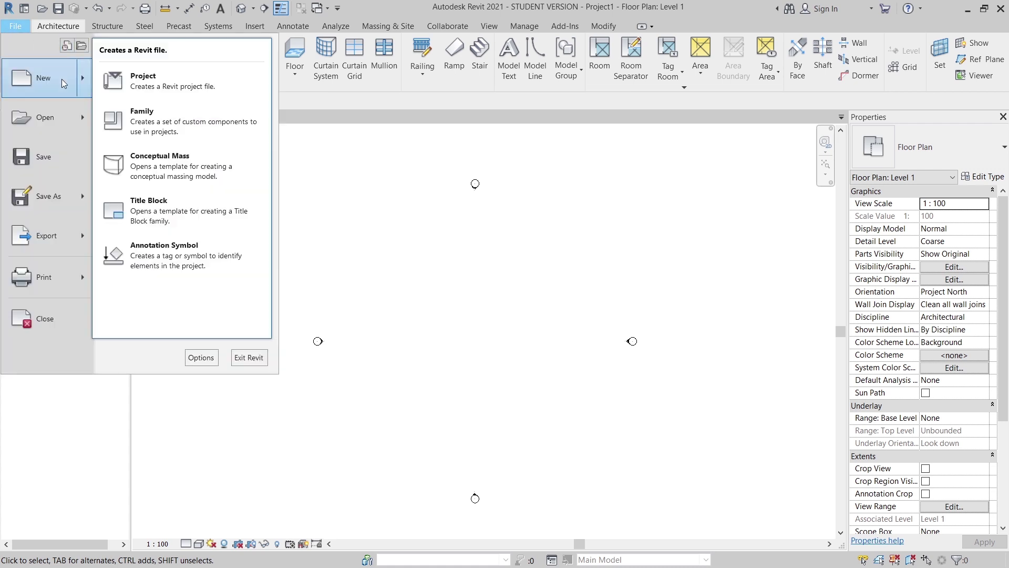
left_click(158, 125)
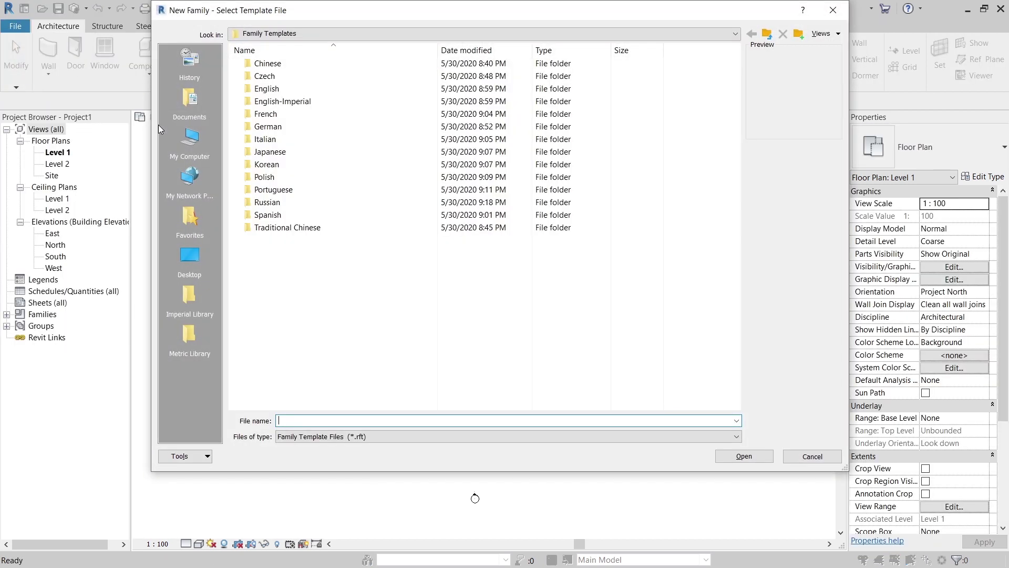
double_click(279, 90)
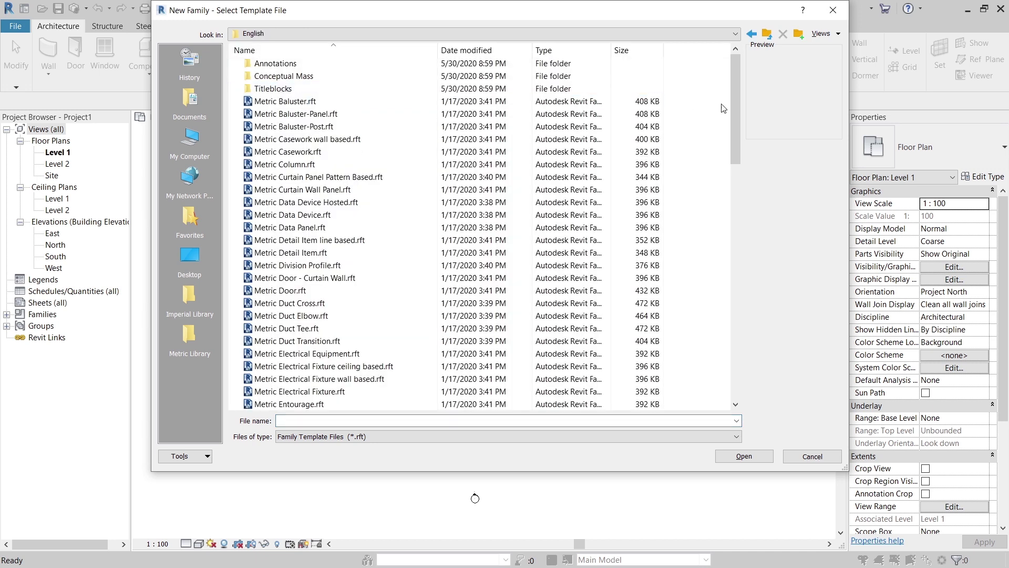
mouse_move(735, 118)
left_mouse_down()
mouse_move(743, 321)
mouse_move(694, 369)
left_mouse_up()
scroll(419, 368, "up", 4)
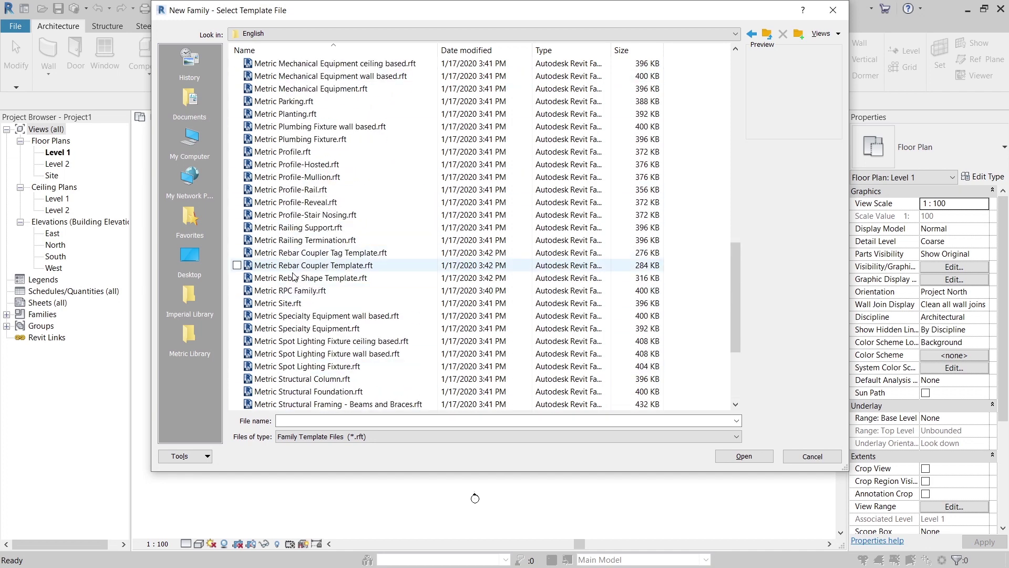
left_click(303, 241)
scroll(304, 226, "up", 3)
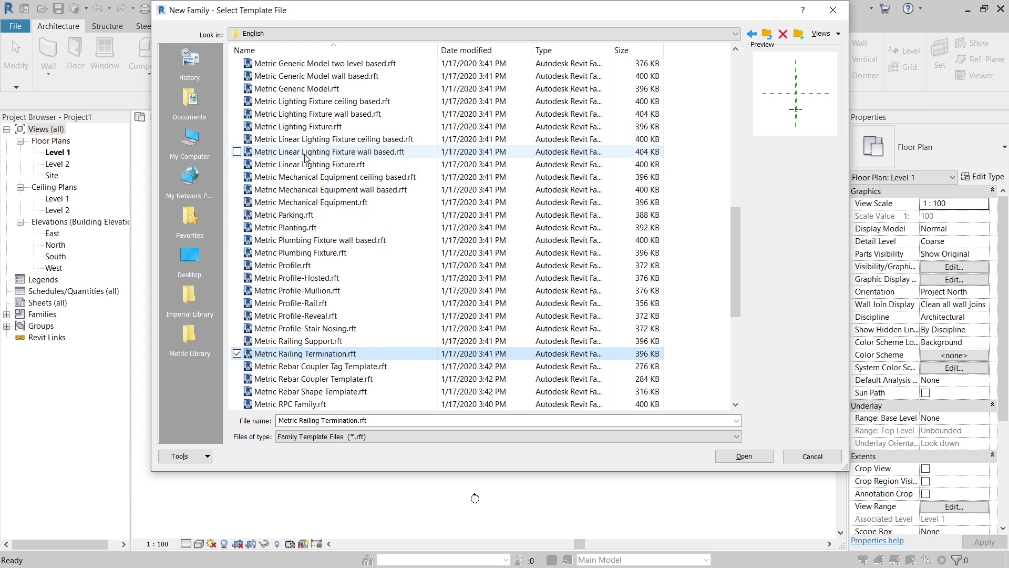
scroll(305, 166, "up", 1)
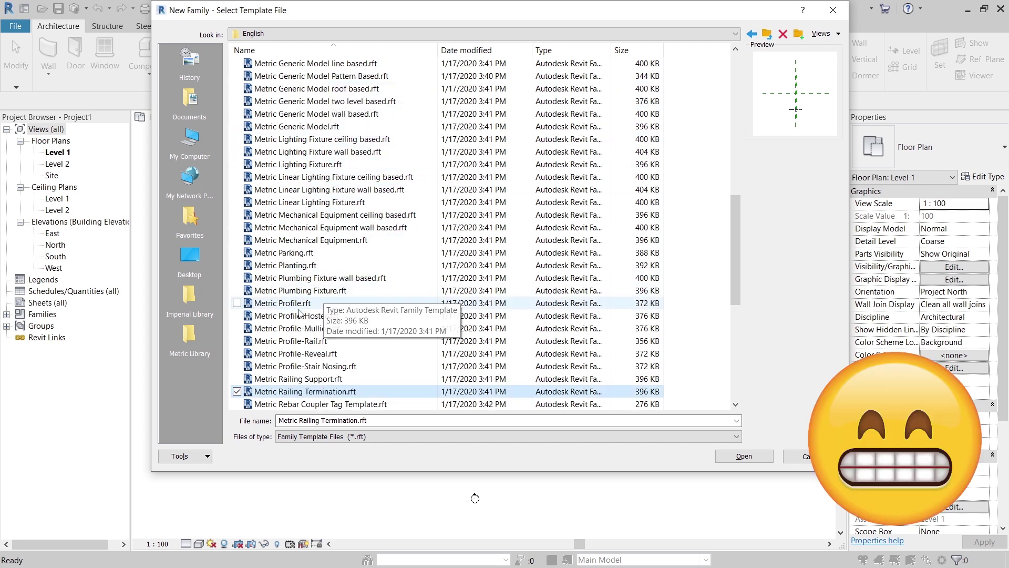
left_click(285, 330)
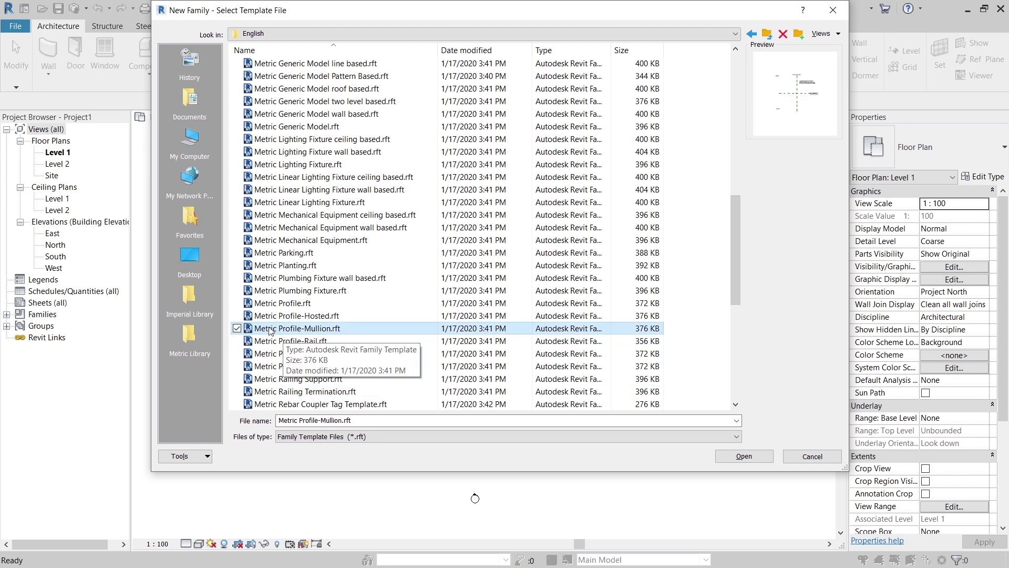
left_click(742, 456)
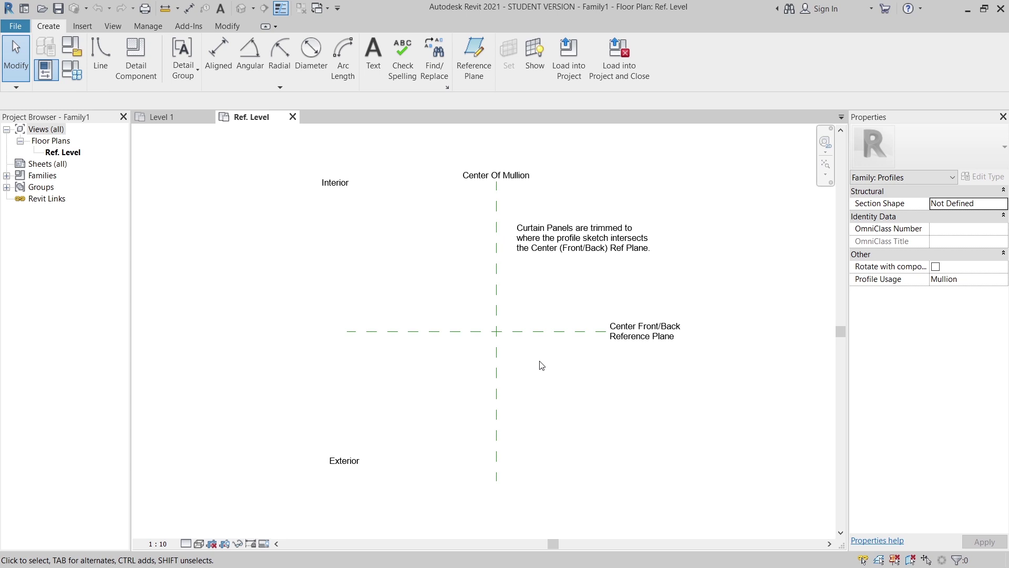
Add reference planes offset 150 mm on both sides of the Center of Mullion plane by picking that plane
middle_click_drag(552, 374, 493, 378)
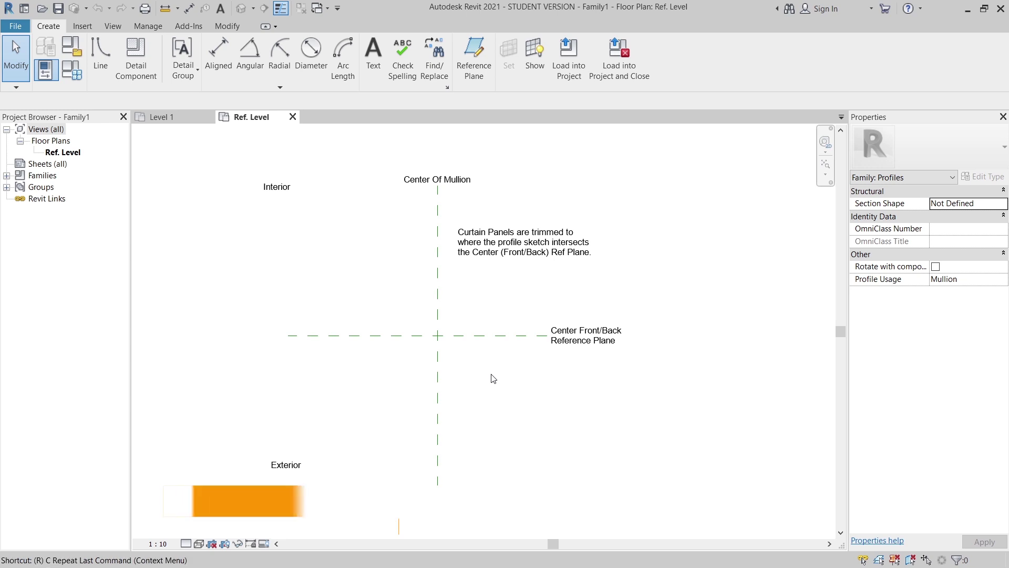
key("r")
key("p")
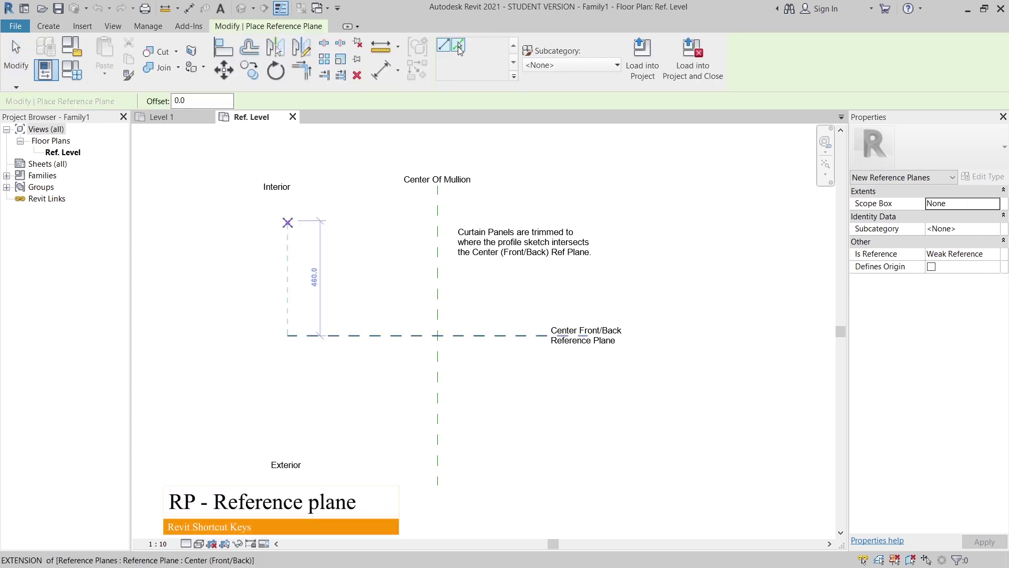
left_click(459, 46)
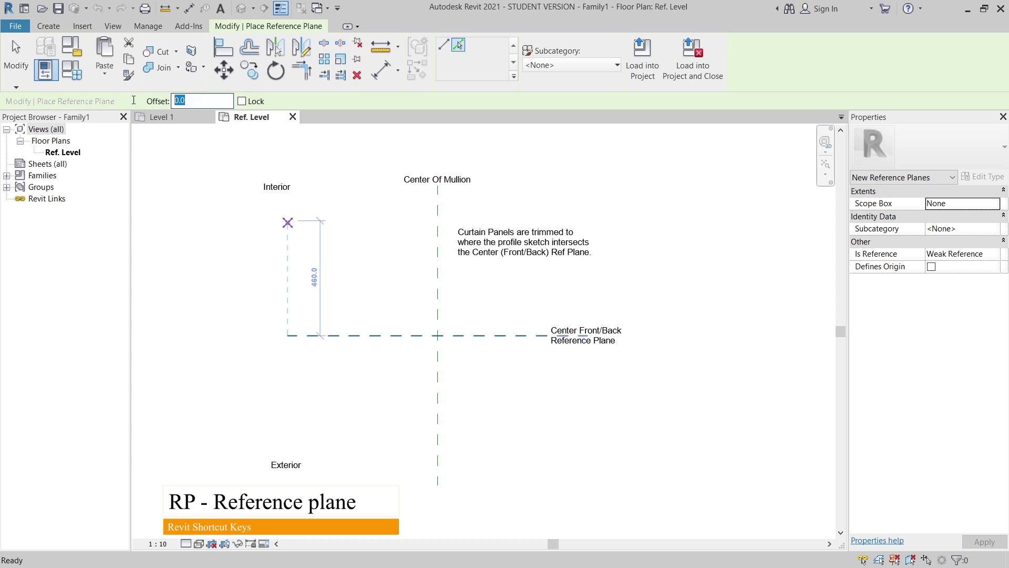
type("150.0")
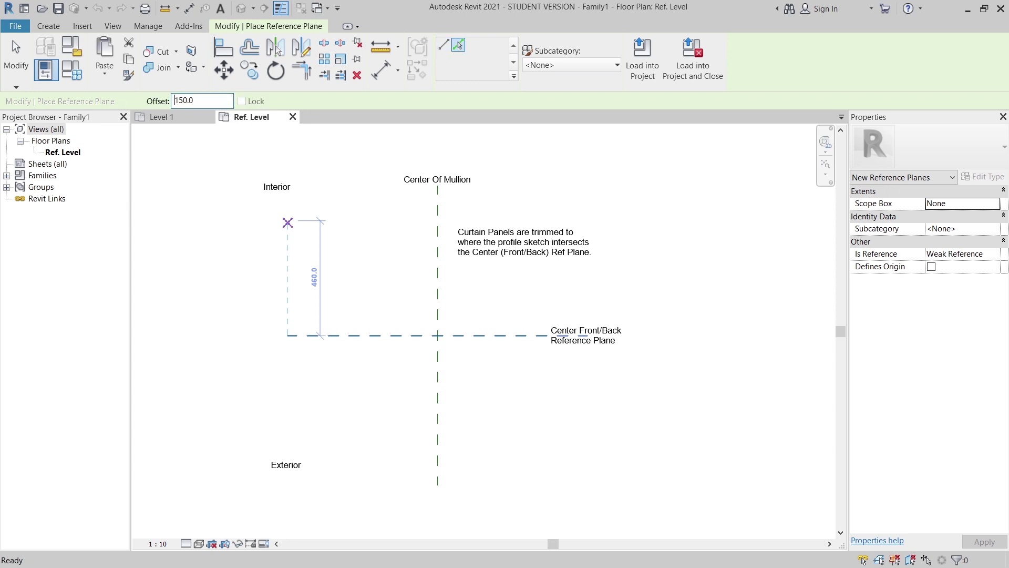
left_click(434, 316)
left_click(451, 330)
key("Escape")
key("Escape")
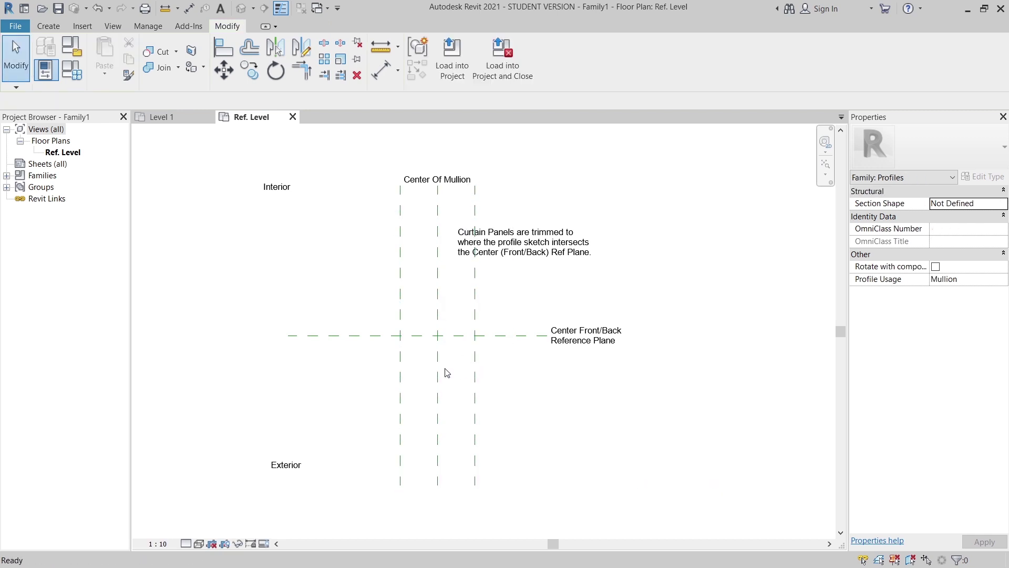
Dimension the three vertical reference planes in one aligned string and make its two segments equal
scroll(447, 372, "up", 2)
middle_click_drag(460, 374, 449, 397)
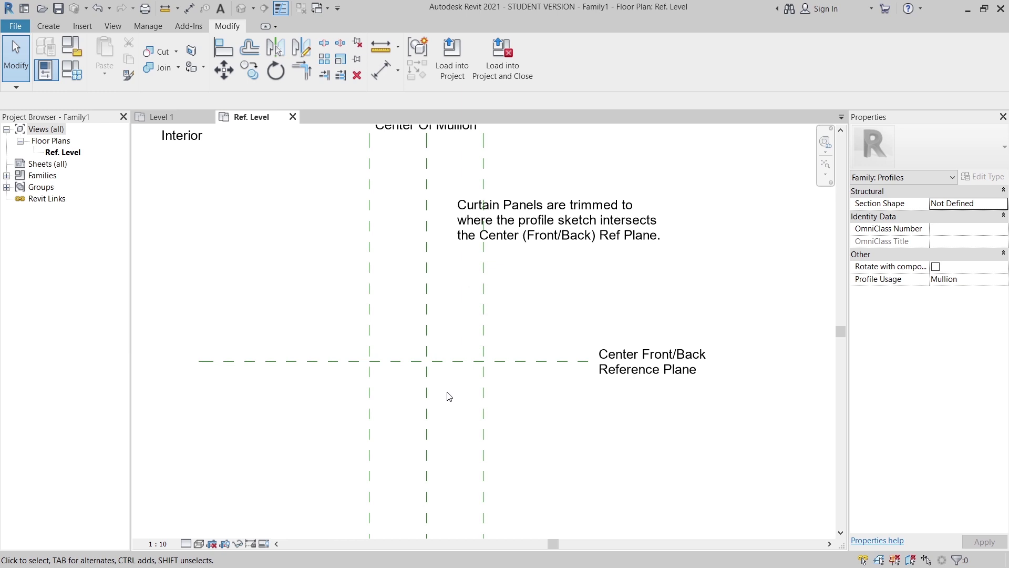
key("d")
key("i")
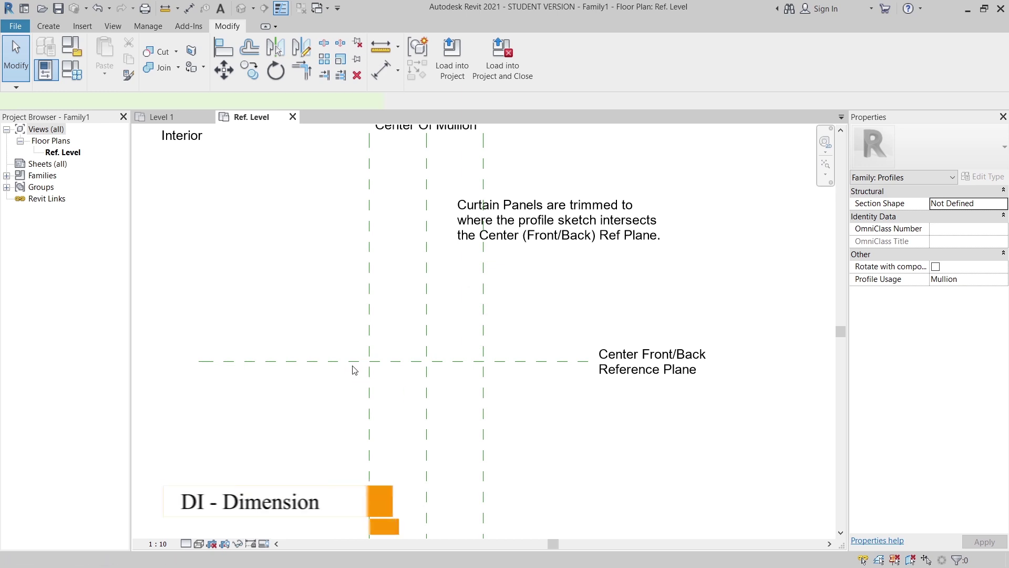
left_click(369, 344)
left_click(425, 342)
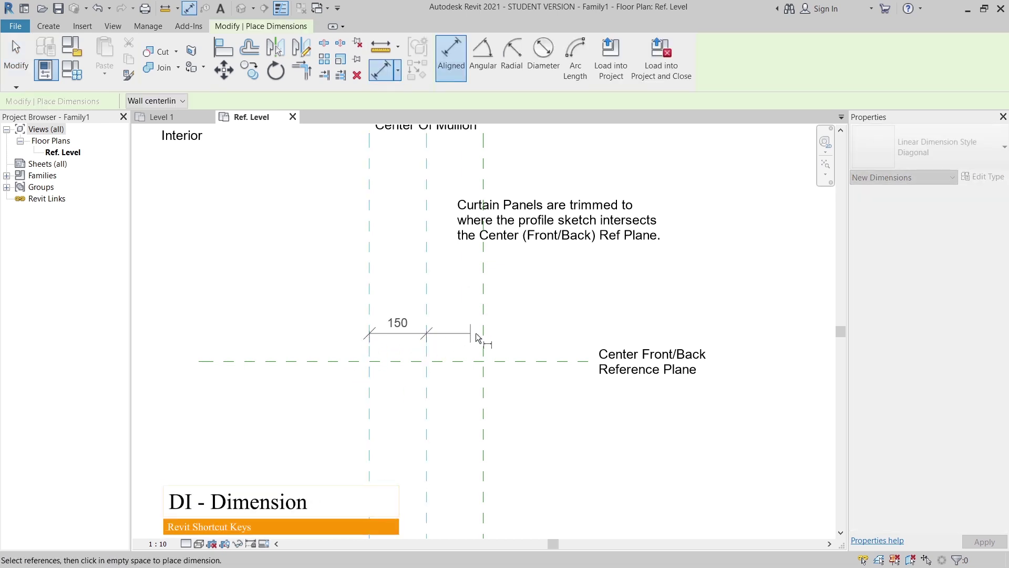
left_click(483, 332)
left_click(490, 318)
left_click(426, 271)
Add an aligned dimension for the overall distance between the two outer vertical reference planes
left_click(370, 284)
left_click(484, 281)
left_click(541, 274)
key("Escape")
Label the overall width dimension with a new family type parameter named "Metal Roof sheet"
scroll(542, 279, "down", 1)
mouse_move(542, 279)
middle_mouse_down()
mouse_move(529, 291)
mouse_move(536, 295)
middle_mouse_up()
scroll(528, 291, "up", 2)
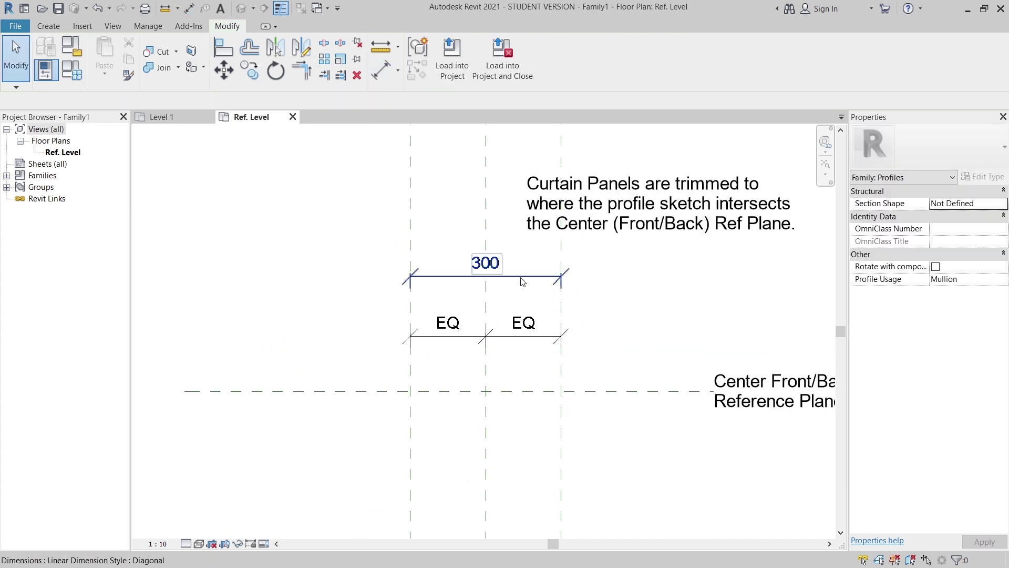
left_click(522, 278)
left_click(575, 56)
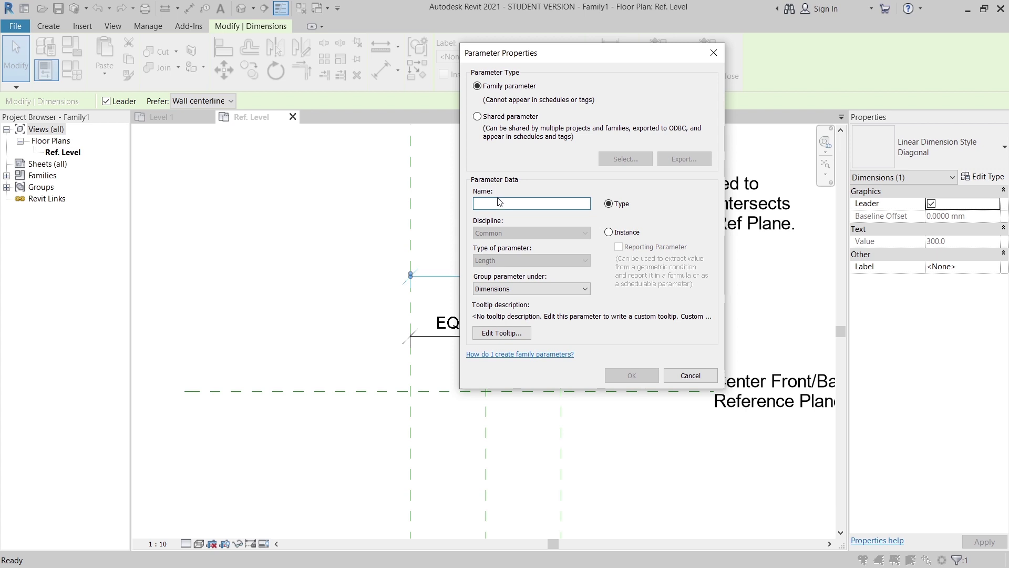
type("Met")
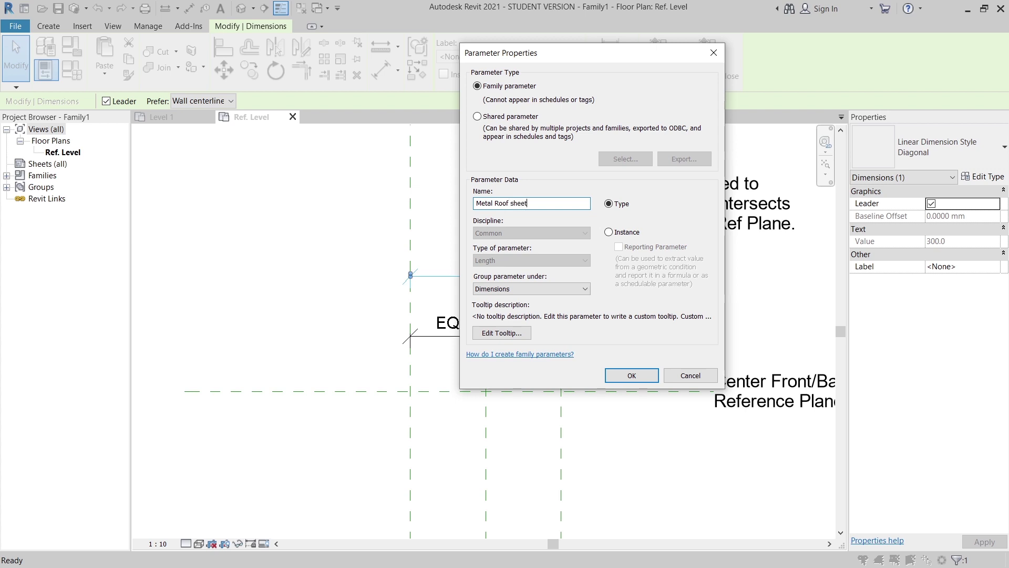
type("al Roof sheet")
key("Return")
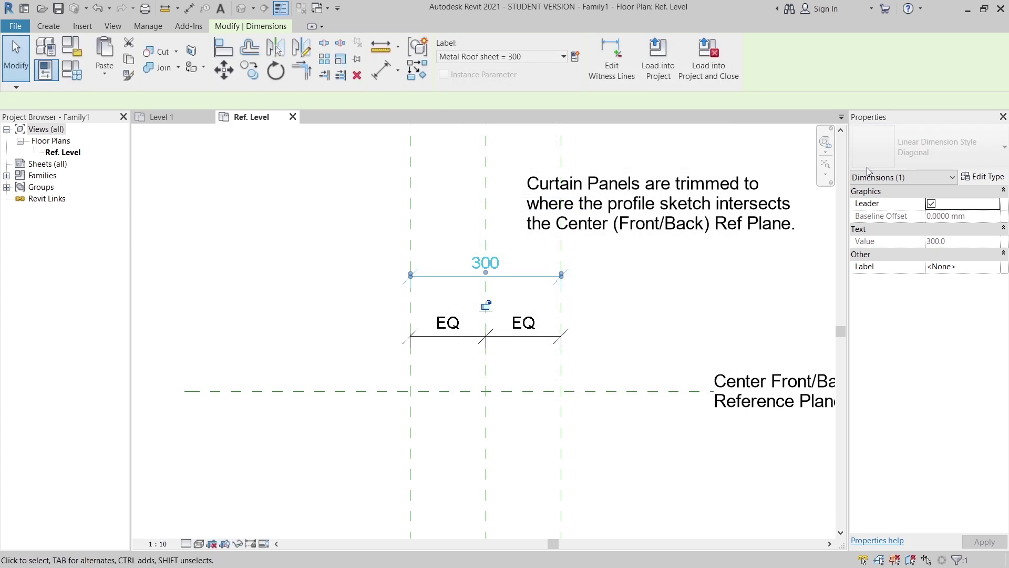
left_click(665, 312)
Set the scale of the Ref. Level view to 1 : 5
middle_click_drag(663, 311, 617, 235)
left_click(159, 544)
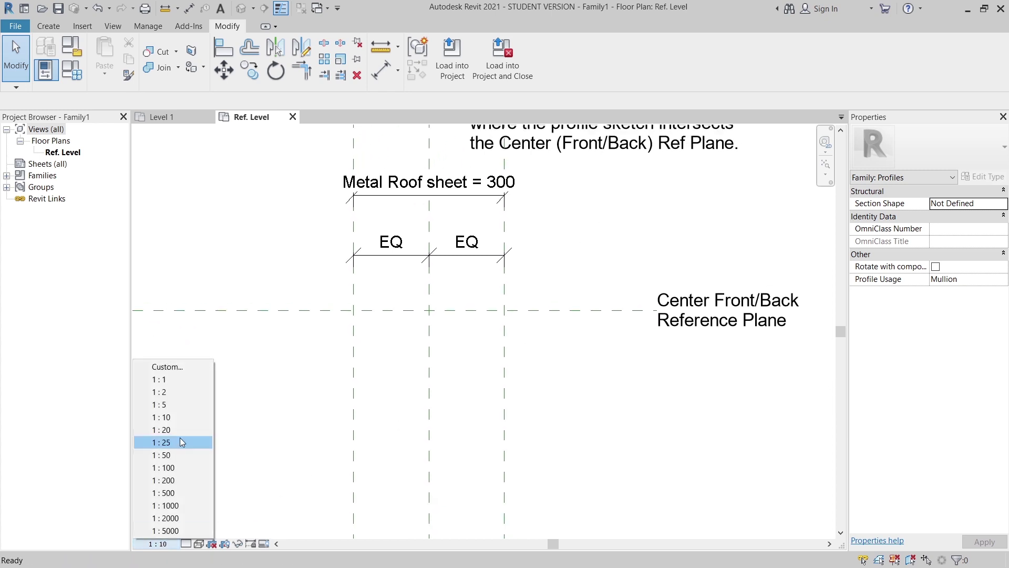
left_click(174, 406)
mouse_move(451, 255)
middle_mouse_down()
mouse_move(433, 325)
mouse_move(477, 330)
middle_mouse_up()
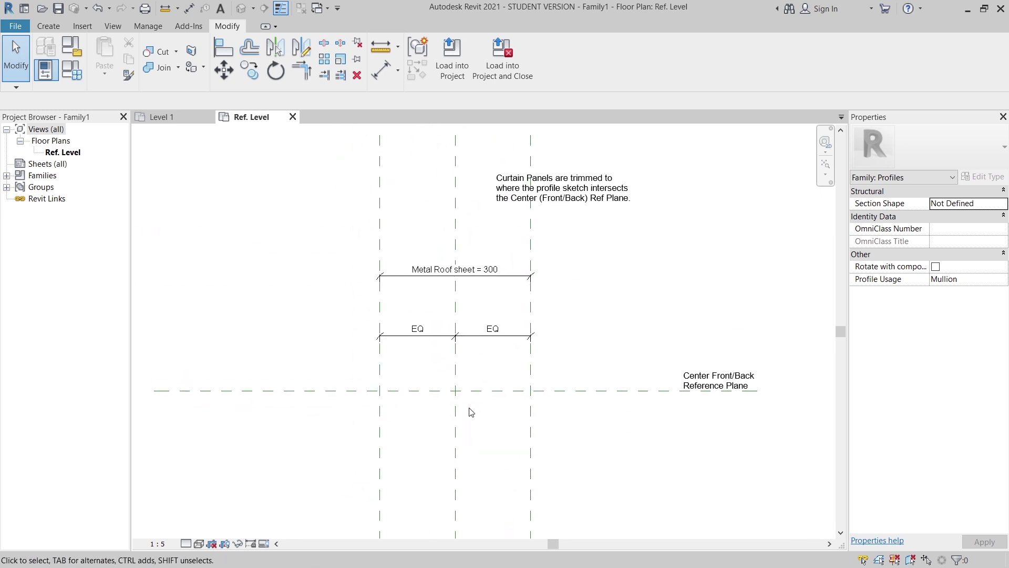
Draw a profile line 30 mm long, rising inward at about 55° from where the left outer plane meets the Center Front/Back plane
left_click(58, 26)
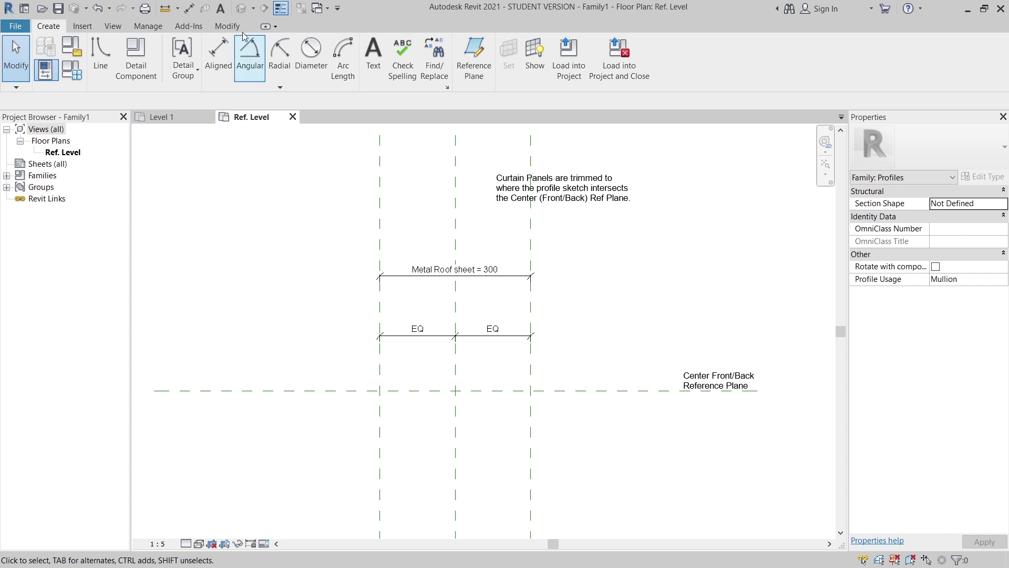
left_click(100, 58)
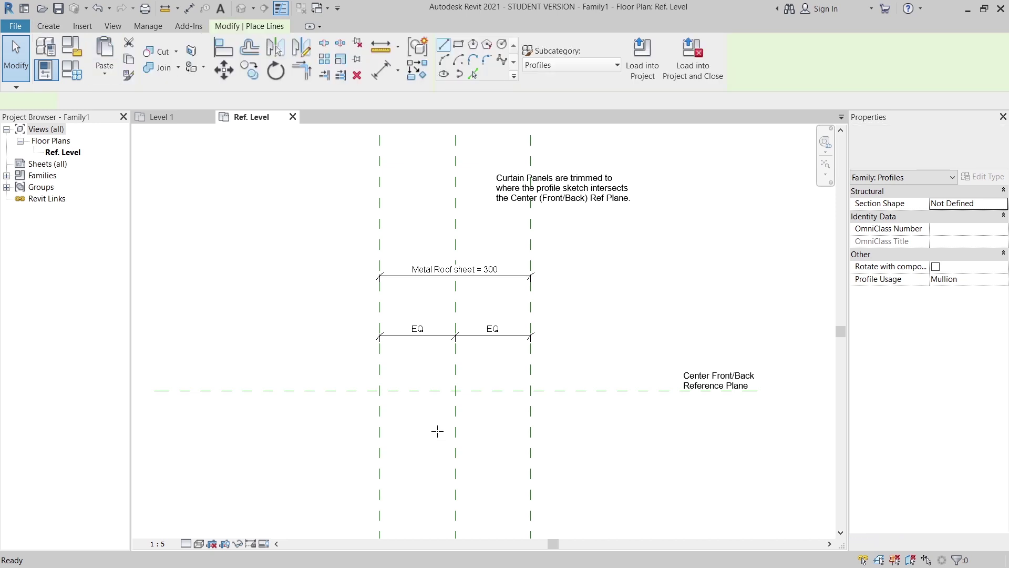
scroll(438, 434, "up", 4)
scroll(415, 399, "up", 3)
middle_click_drag(307, 356, 409, 412)
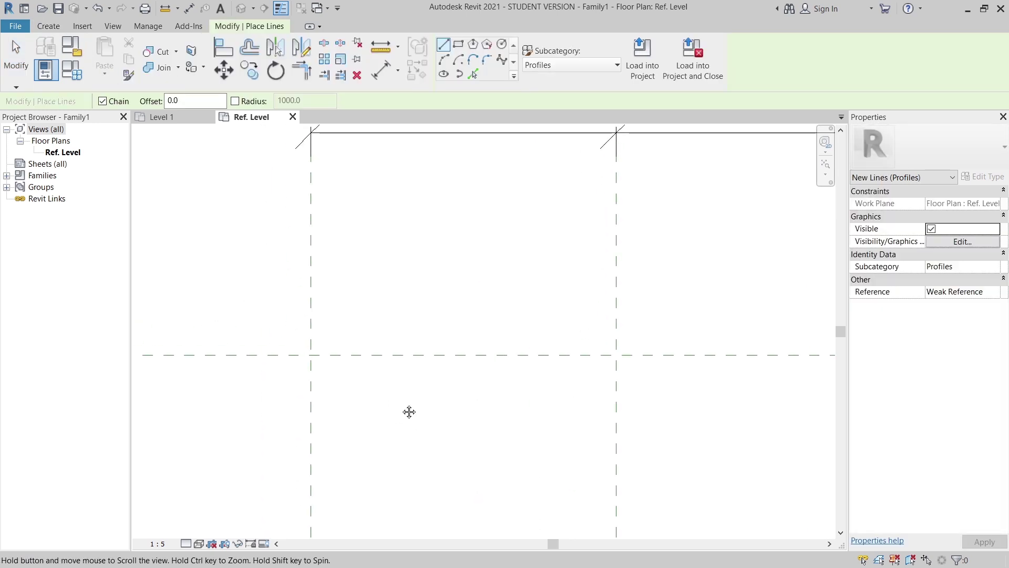
left_click(311, 355)
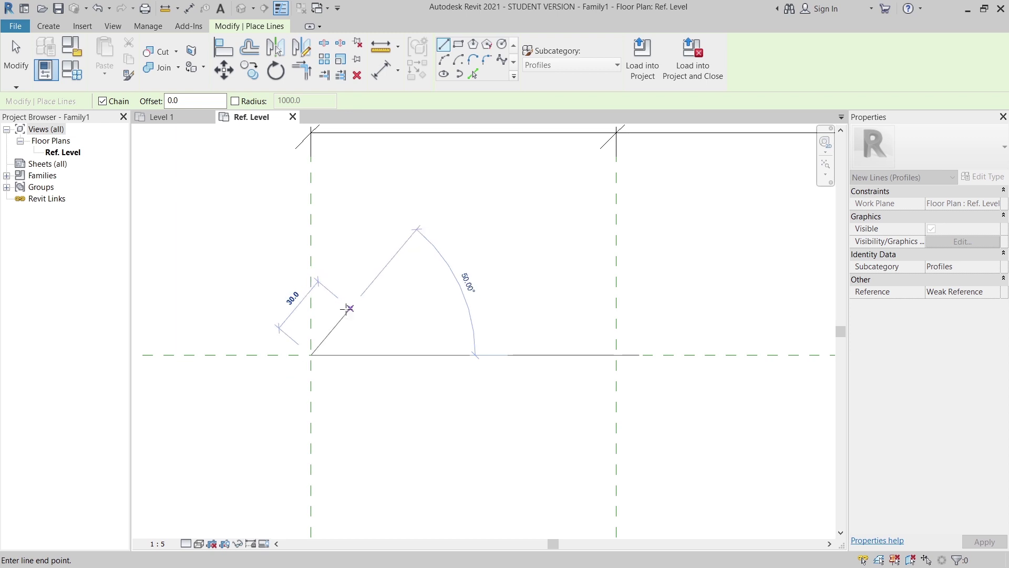
left_click(346, 306)
key("Escape")
key("Escape")
middle_click_drag(417, 318, 388, 314)
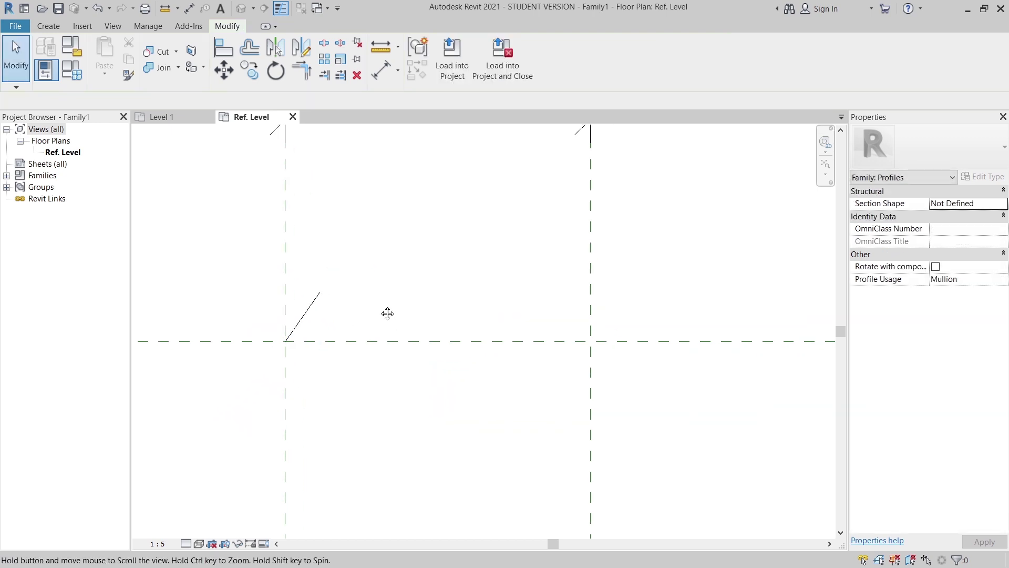
Mirror a copy of the slanted line about a drawn vertical axis midway between the left outer plane and the mullion centre plane
left_click(315, 310)
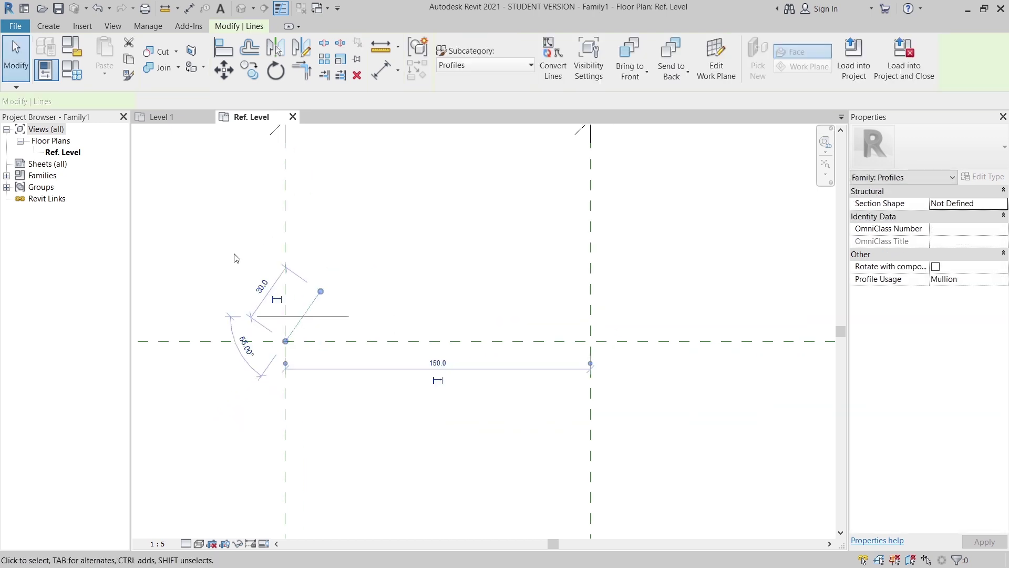
key("d")
key("m")
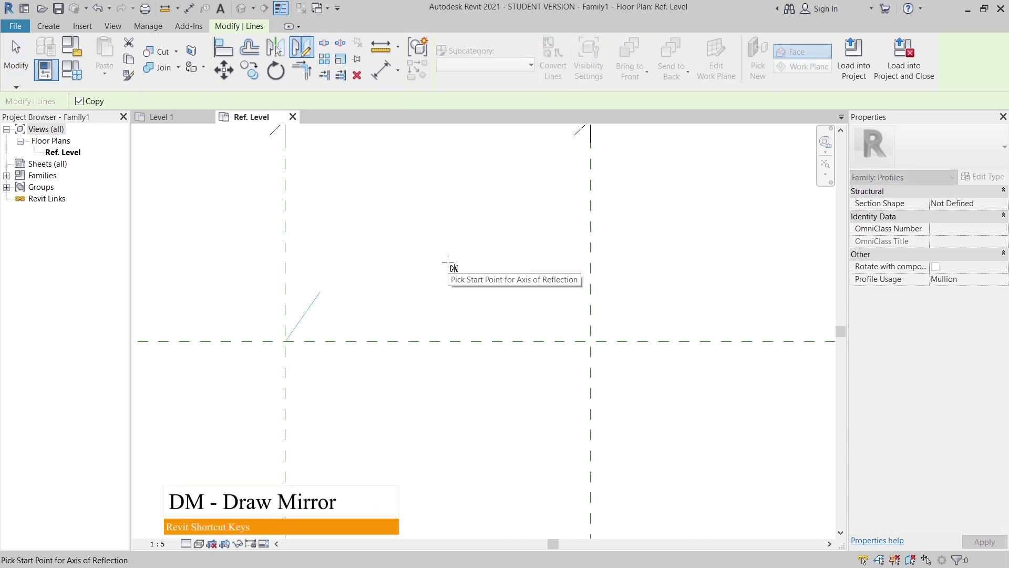
left_click(320, 292)
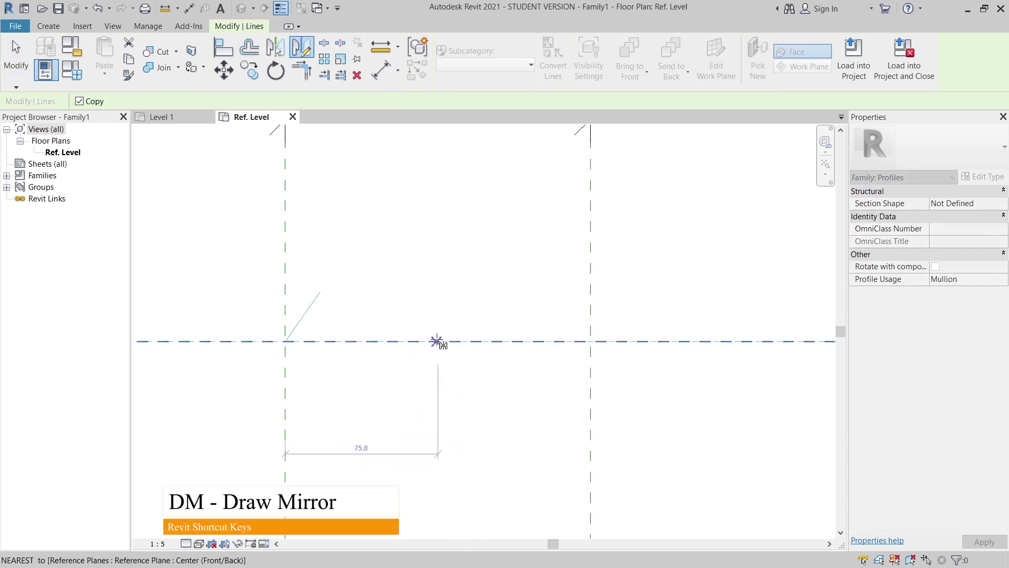
left_click(438, 409)
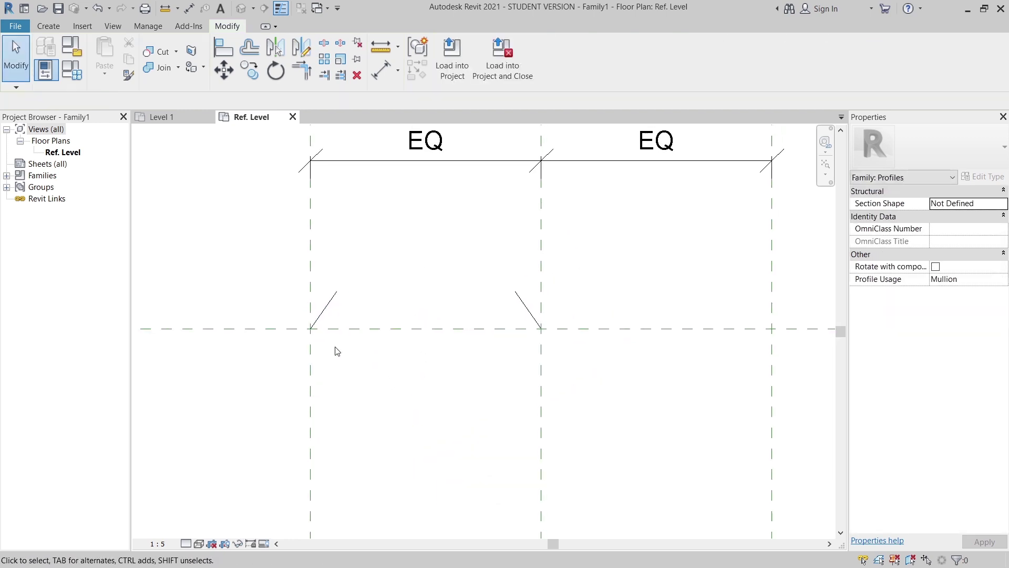
Mirror copies of both slanted lines downward about a drawn horizontal axis below the Center Front/Back plane
left_click_drag(251, 225, 622, 417)
middle_click_drag(622, 417, 579, 338)
key("m")
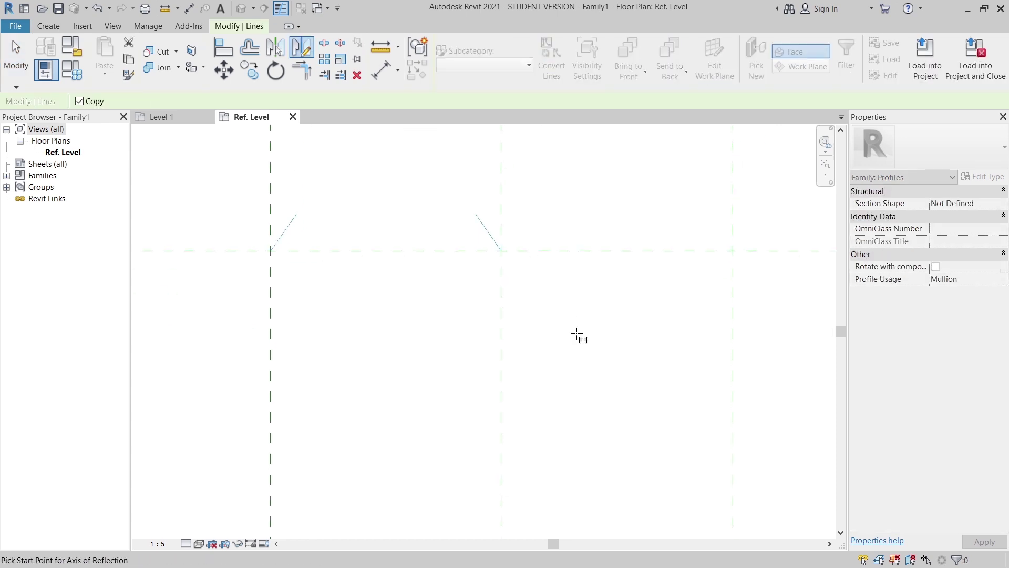
left_click(504, 375)
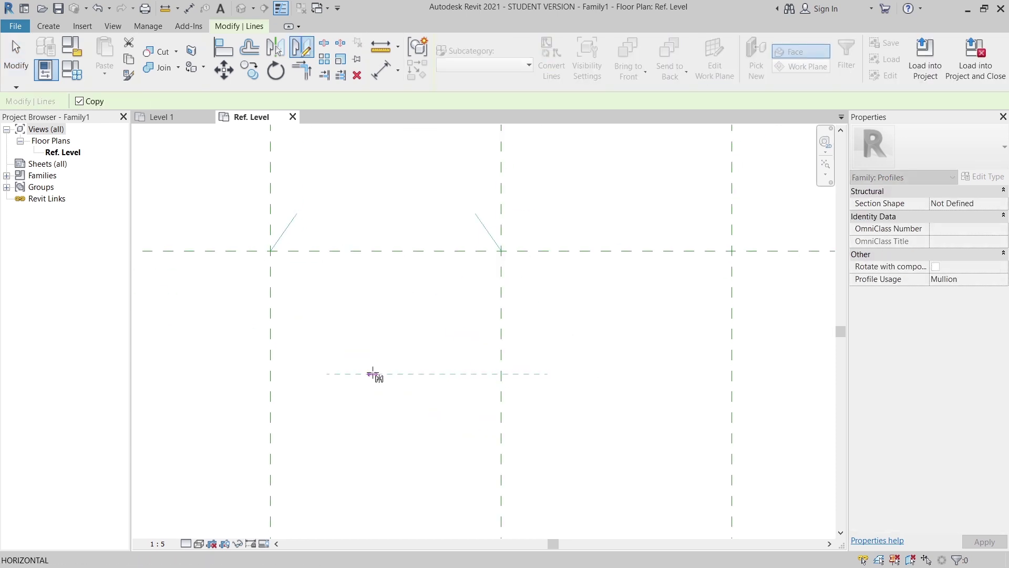
left_click(373, 374)
middle_click_drag(383, 382, 384, 260)
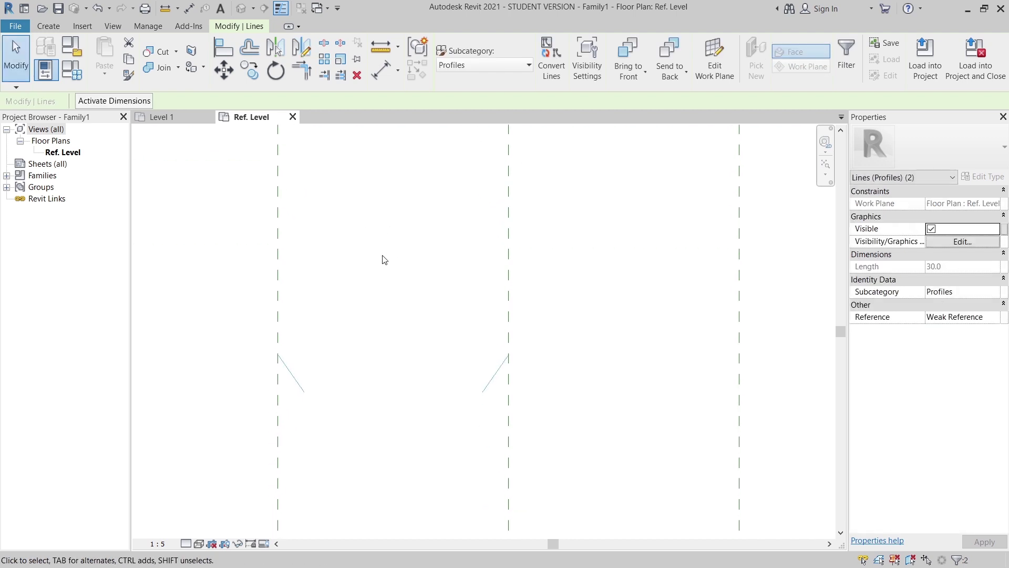
Move the two lower slanted lines so the left one starts where the mullion centre plane meets the Center Front/Back plane
key("m")
key("v")
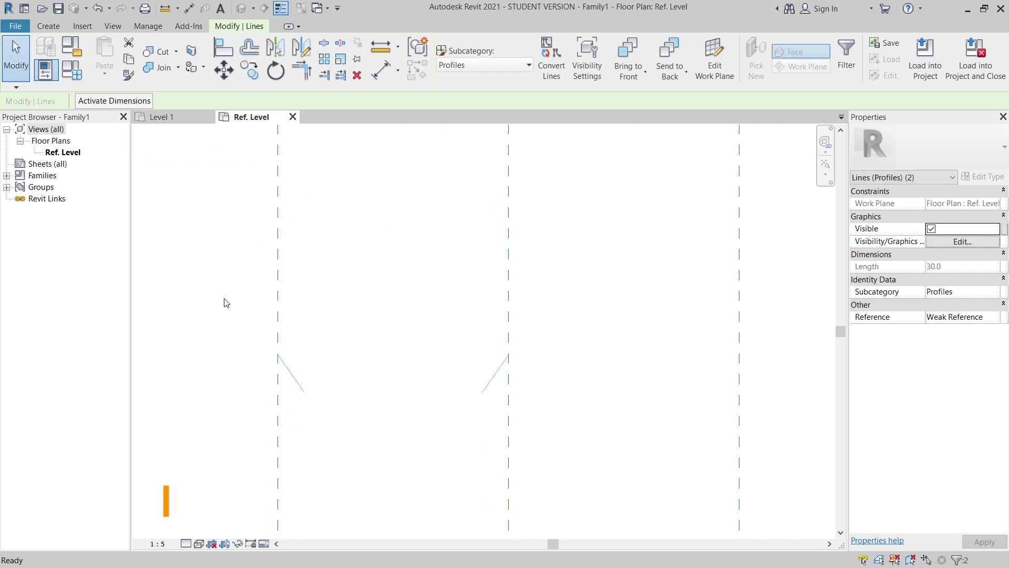
left_click(278, 348)
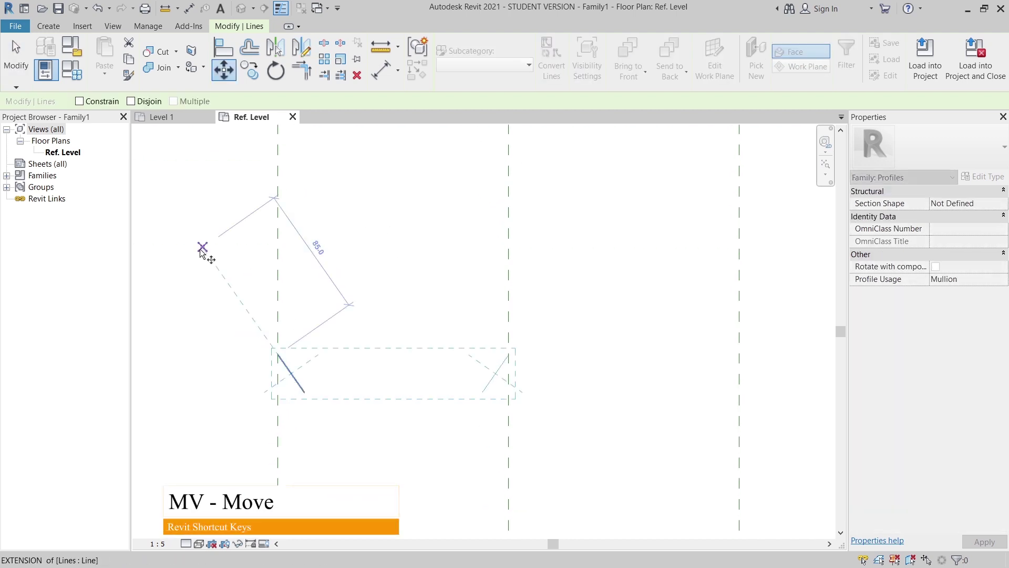
key("Escape")
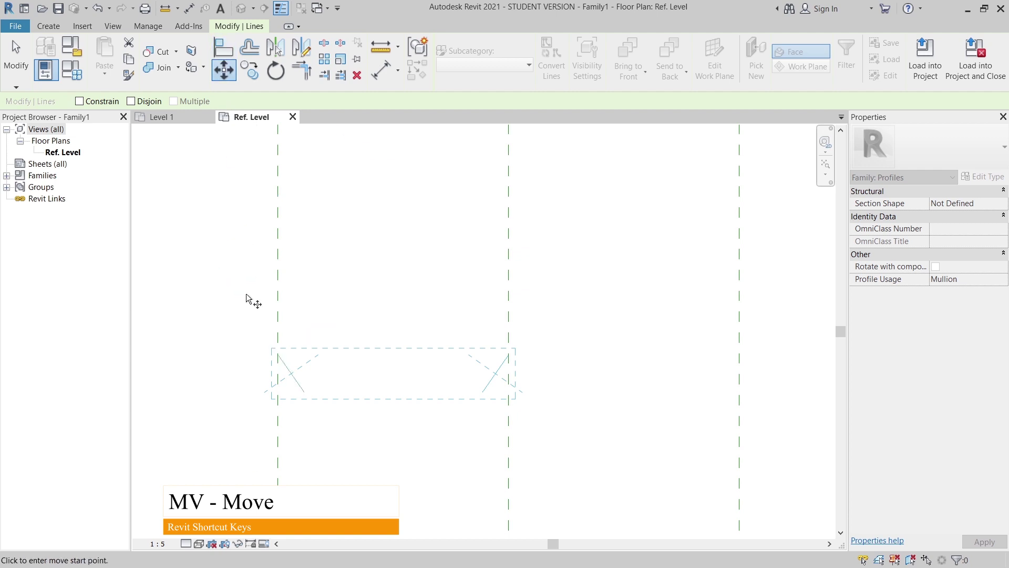
left_click(278, 348)
scroll(544, 264, "down", 2)
middle_click_drag(543, 264, 500, 254)
scroll(500, 255, "up", 3)
left_click(457, 211)
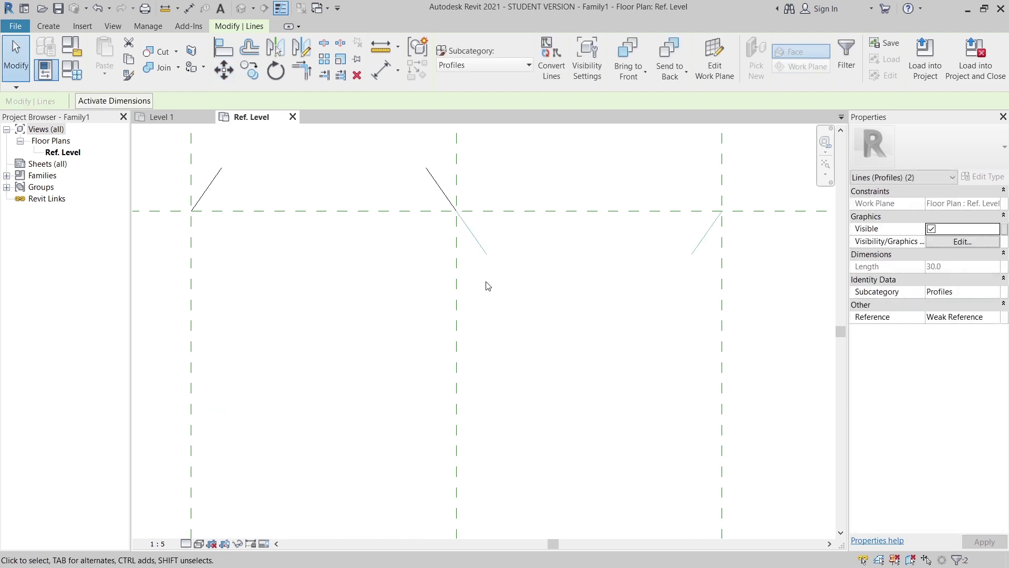
key("Escape")
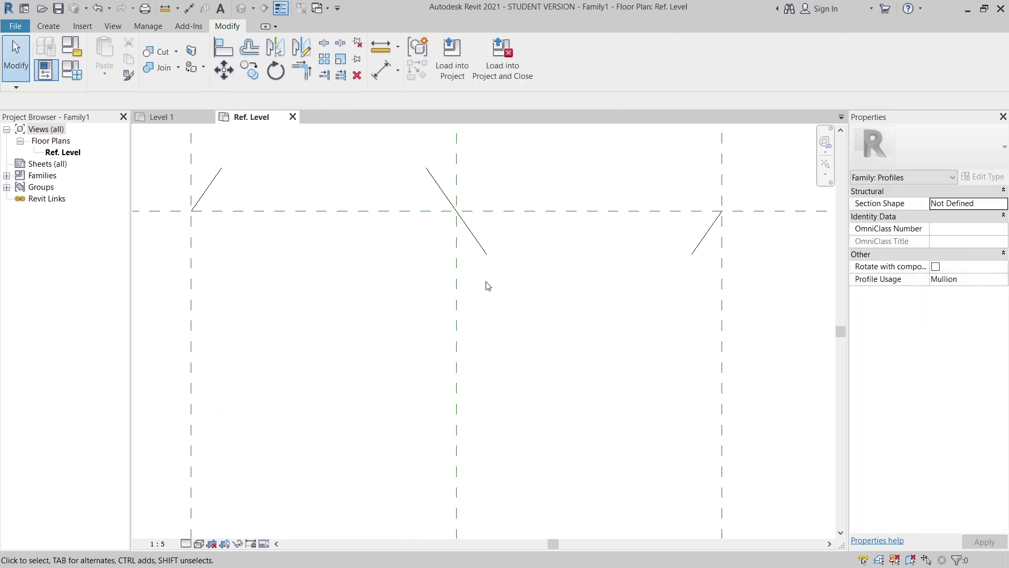
Draw horizontal profile lines joining the lower ends of the lower slanted pair and the upper ends of the upper slanted pair
key("l")
key("i")
left_click(486, 254)
left_click(692, 255)
key("Escape")
middle_click_drag(439, 264, 487, 351)
left_click(269, 255)
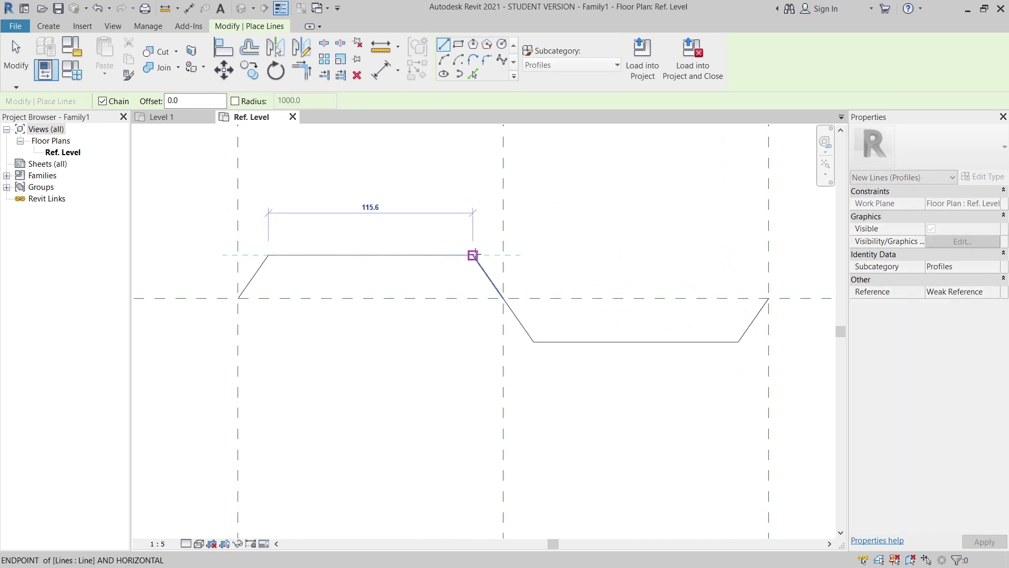
left_click(473, 255)
key("Escape")
key("Escape")
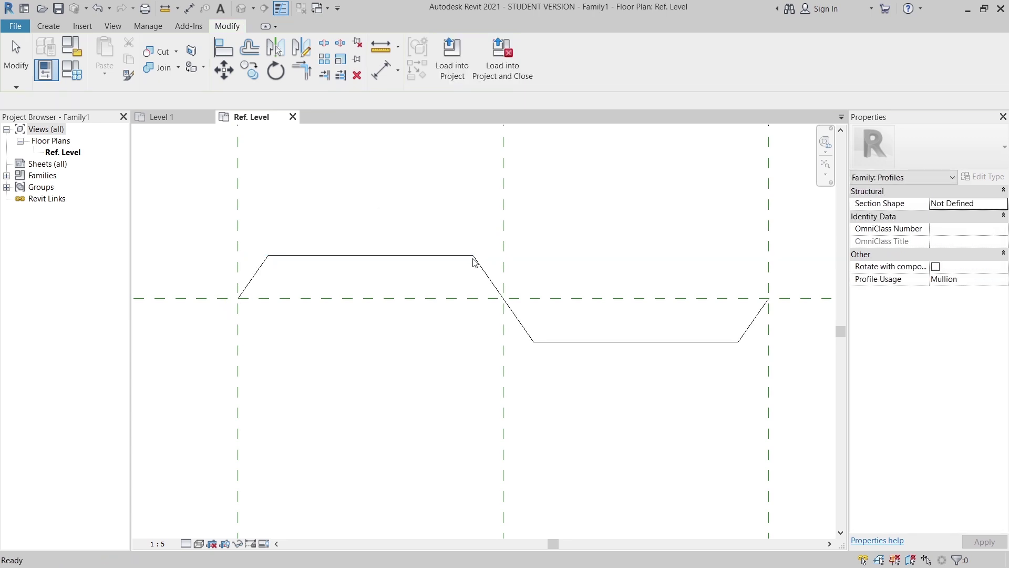
scroll(437, 318, "down", 1)
middle_click_drag(391, 372, 387, 380)
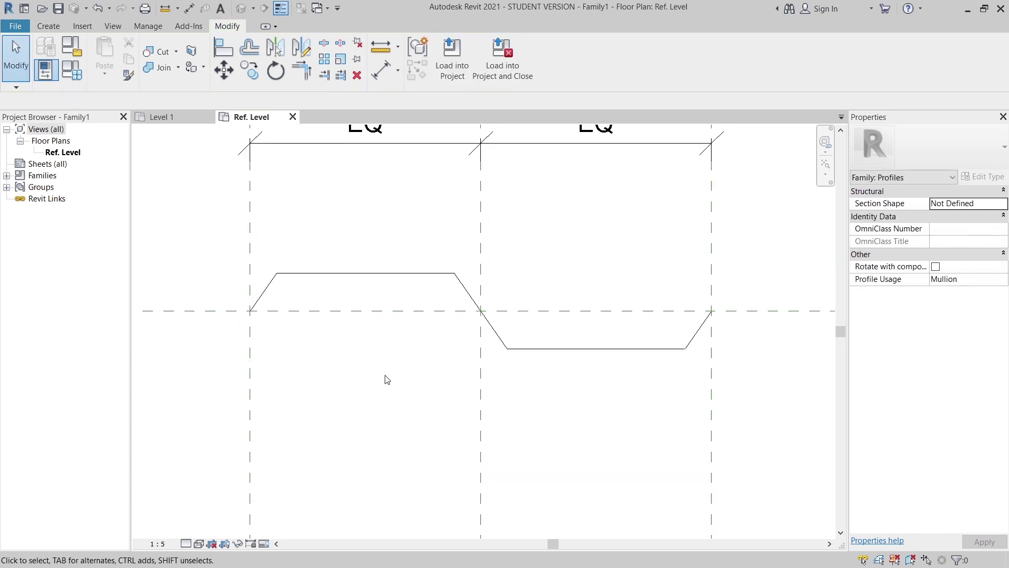
middle_click_drag(278, 279, 282, 322)
middle_click_drag(590, 243, 604, 266)
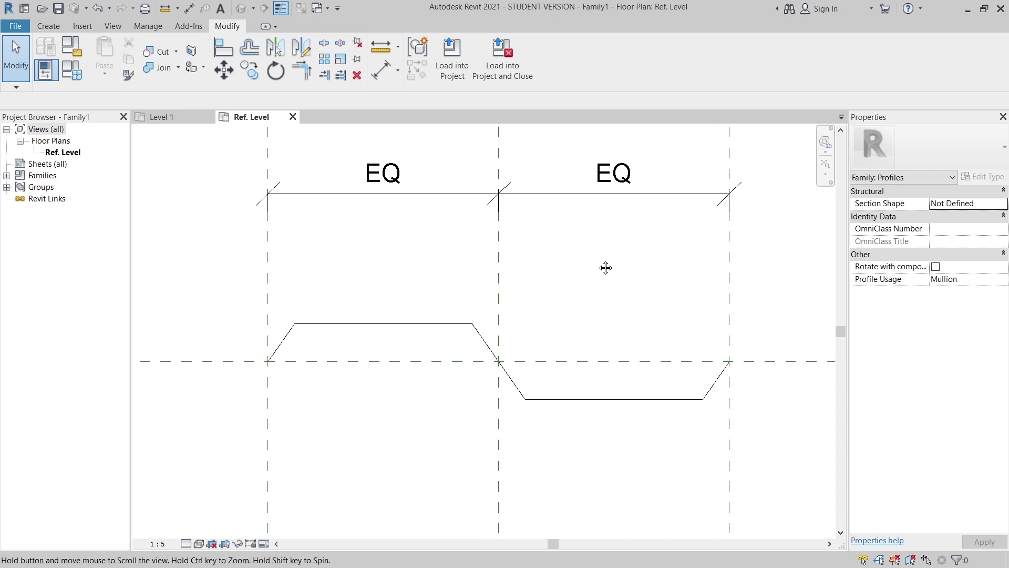
middle_click_drag(345, 349, 383, 321)
scroll(311, 326, "up", 1)
scroll(308, 316, "up", 1)
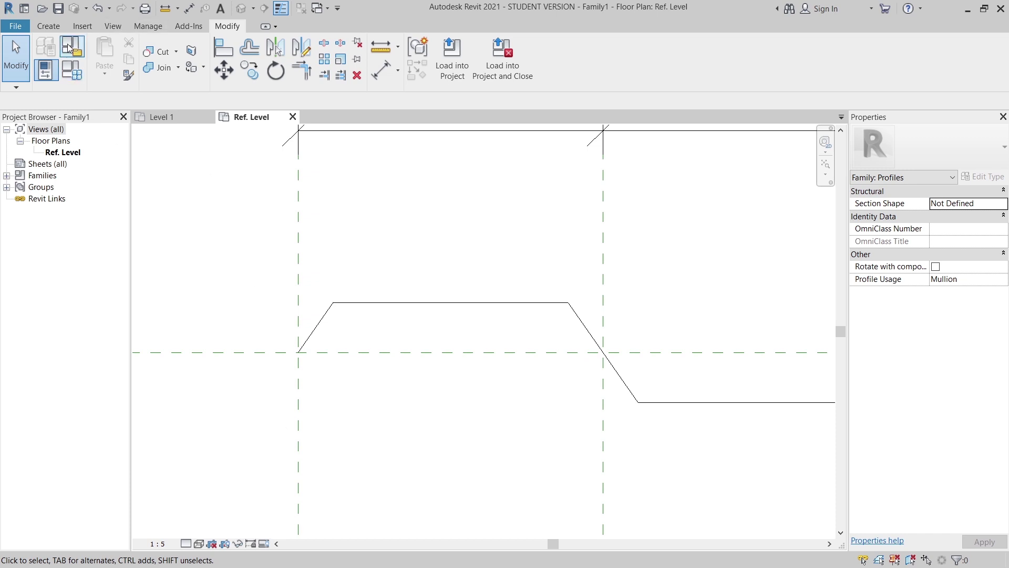
Create a parallel copy of every profile line on its upper side with Pick Lines at an offset of 3 mm
left_click(45, 28)
left_click(105, 68)
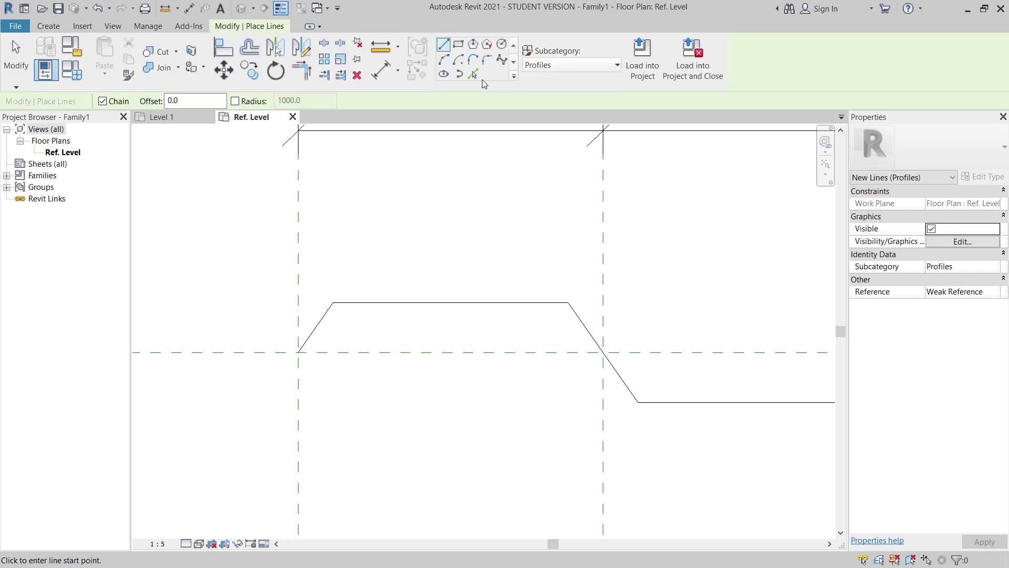
left_click(476, 78)
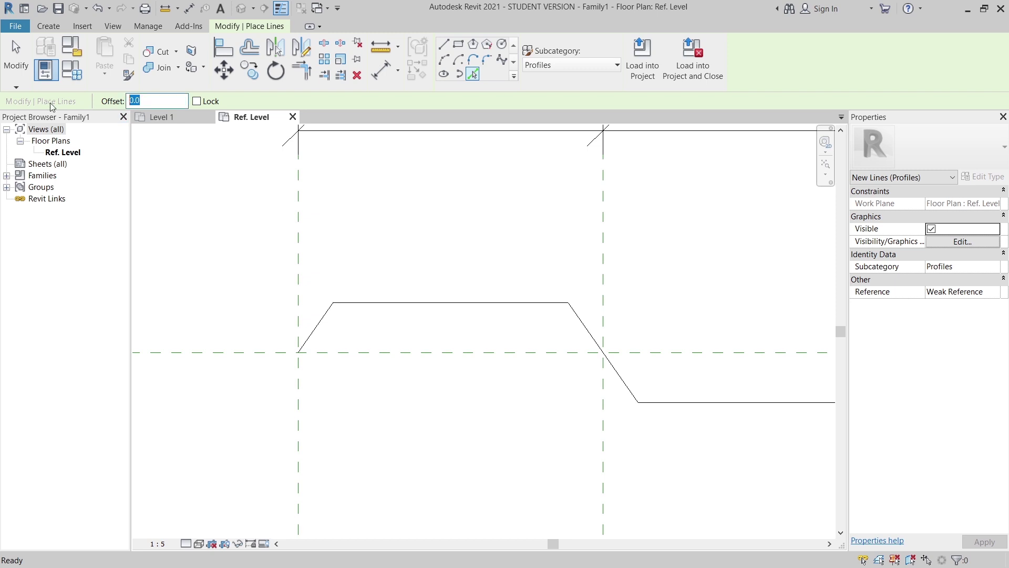
type("3")
key("Return")
left_click(317, 323)
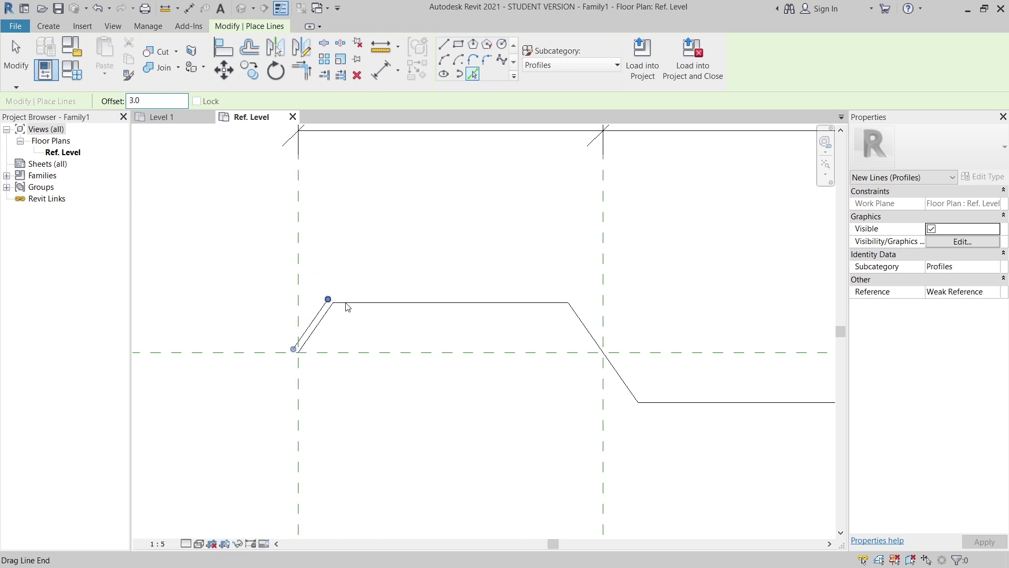
left_click(347, 299)
left_click(627, 374)
middle_click_drag(665, 377, 504, 310)
left_click(621, 321)
left_click(722, 321)
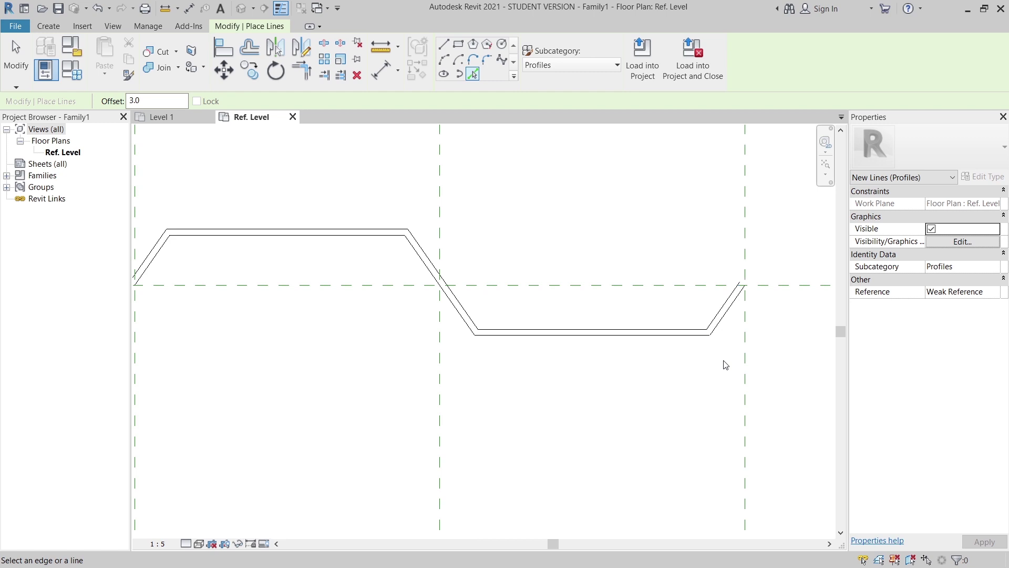
key("Escape")
key("Escape")
Draw a short vertical line on the left outer plane joining the profile's end corner to the offset line
scroll(677, 316, "down", 2)
scroll(425, 273, "up", 5)
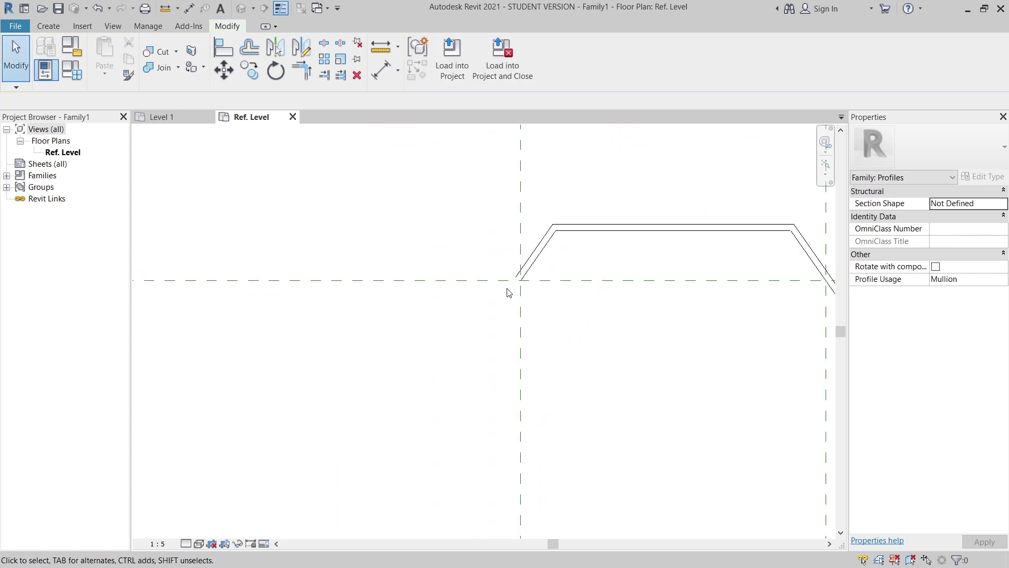
scroll(470, 308, "up", 2)
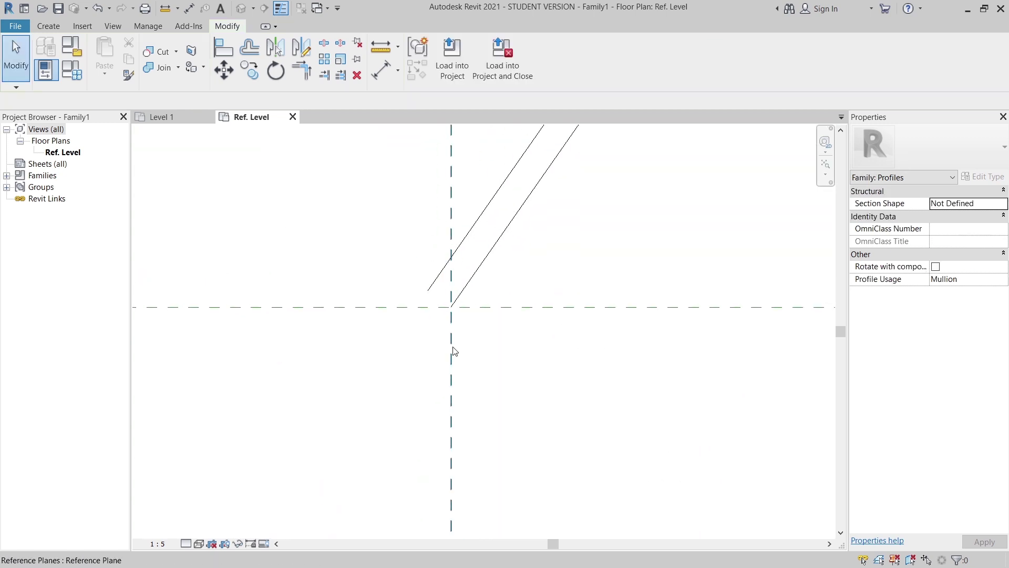
key("l")
key("i")
left_click(451, 307)
key("Escape")
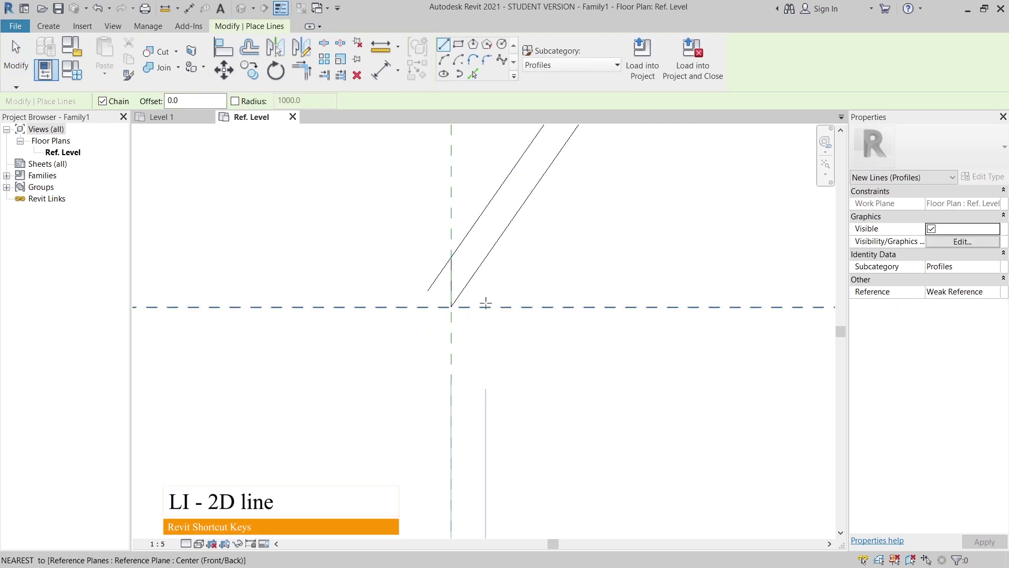
key("Escape")
Close the profile's right end with a short horizontal line along the Center Front/Back plane to the offset line
scroll(468, 347, "down", 2)
middle_click_drag(529, 353, 361, 441)
key("l")
key("i")
middle_click_drag(514, 443, 638, 385)
scroll(638, 385, "up", 3)
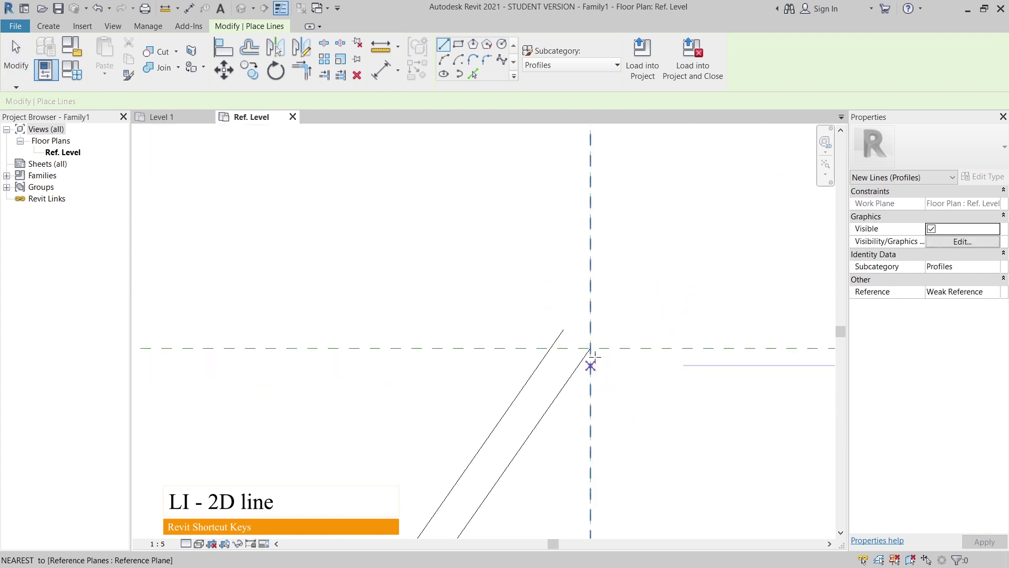
left_click(547, 358)
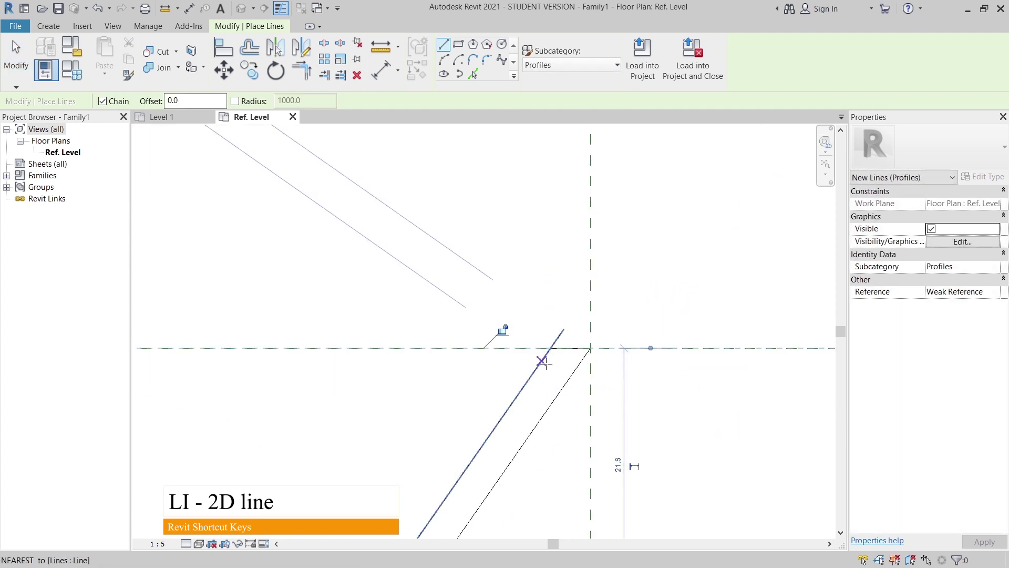
key("Escape")
key("Escape")
Trim the overhanging offset lines to the short closing lines at both ends of the profile
key("t")
key("r")
scroll(551, 374, "up", 2)
left_click(529, 365)
left_click(591, 339)
scroll(496, 364, "down", 4)
middle_click_drag(496, 364, 915, 353)
scroll(405, 293, "up", 5)
left_click(474, 293)
left_click(479, 247)
key("Escape")
scroll(613, 281, "down", 5)
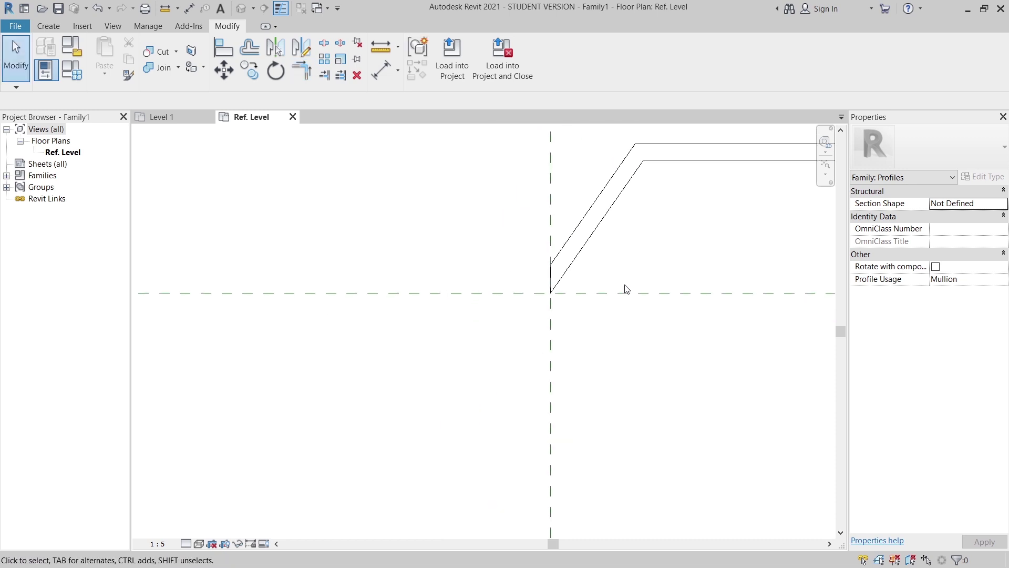
scroll(415, 395, "down", 3)
middle_click_drag(385, 383, 443, 411)
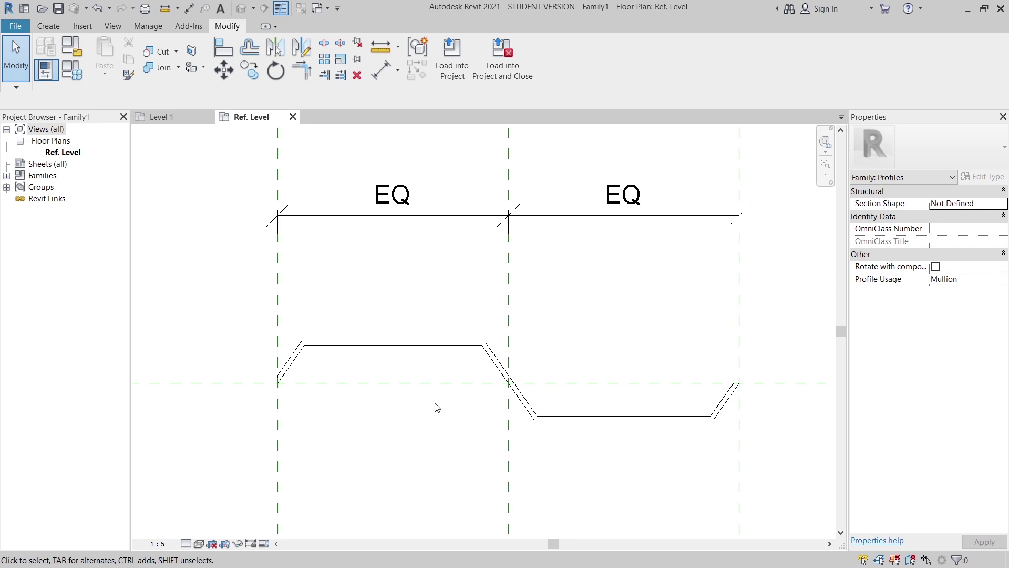
Align the vertical closing line at the profile's left end to the left outer plane and lock the alignment
scroll(436, 407, "down", 1)
middle_click_drag(434, 408, 430, 367)
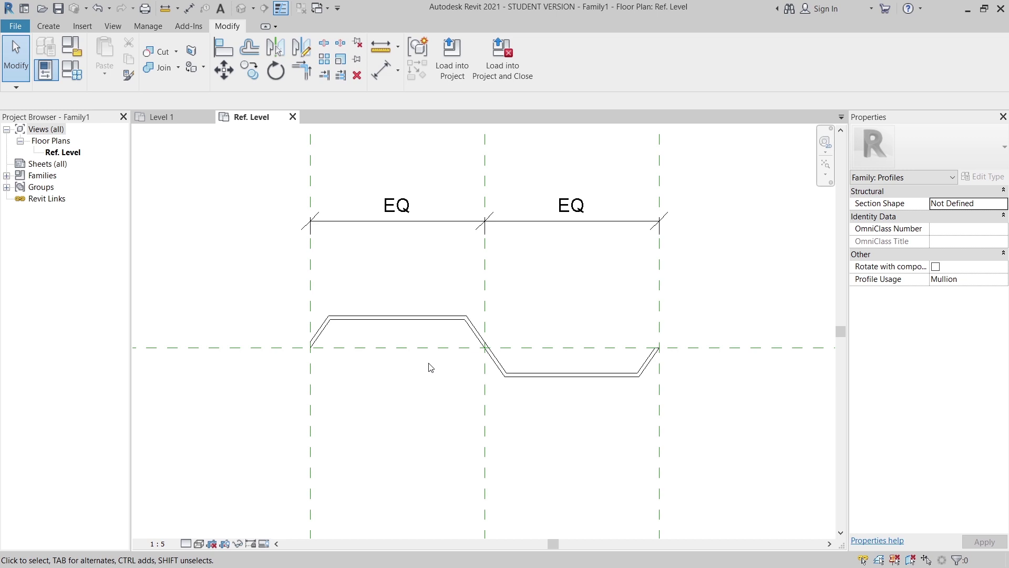
key("a")
key("l")
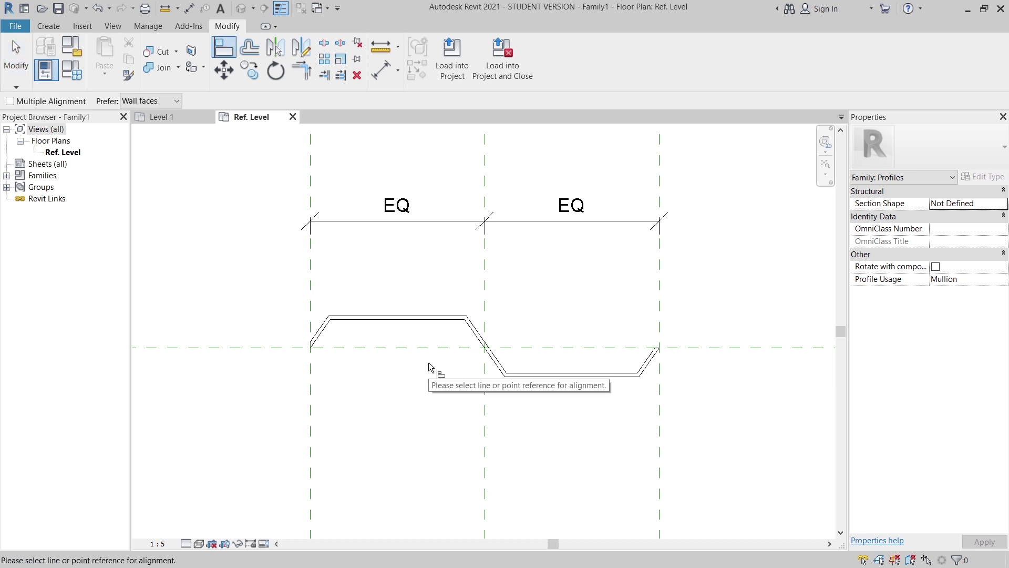
scroll(279, 389, "up", 3)
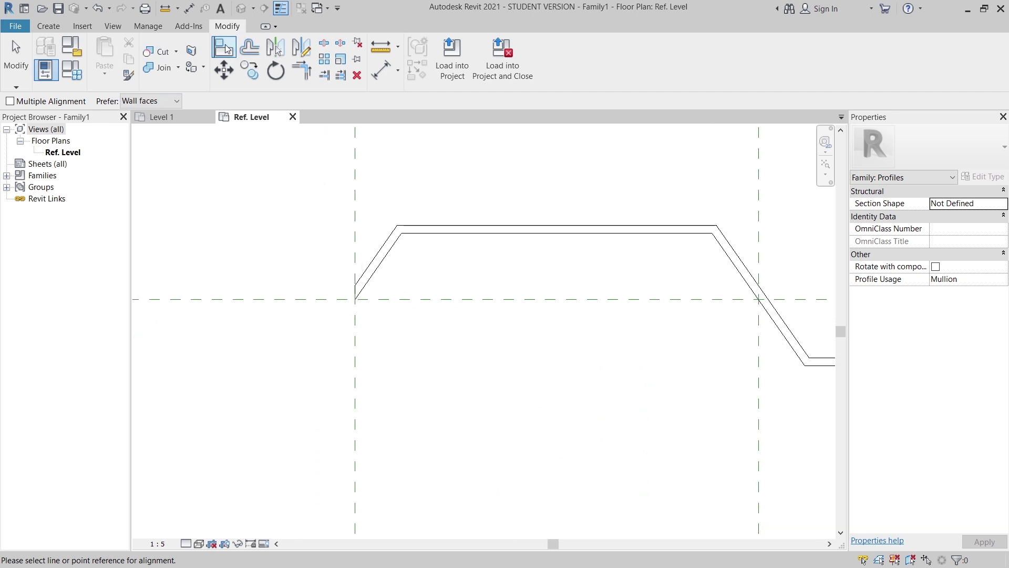
scroll(381, 309, "up", 4)
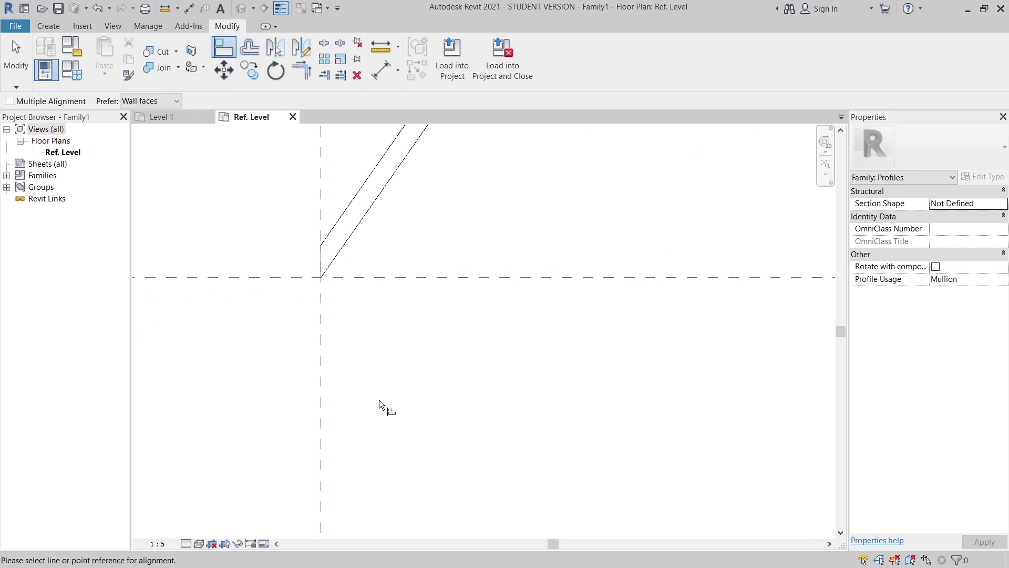
left_click(321, 402)
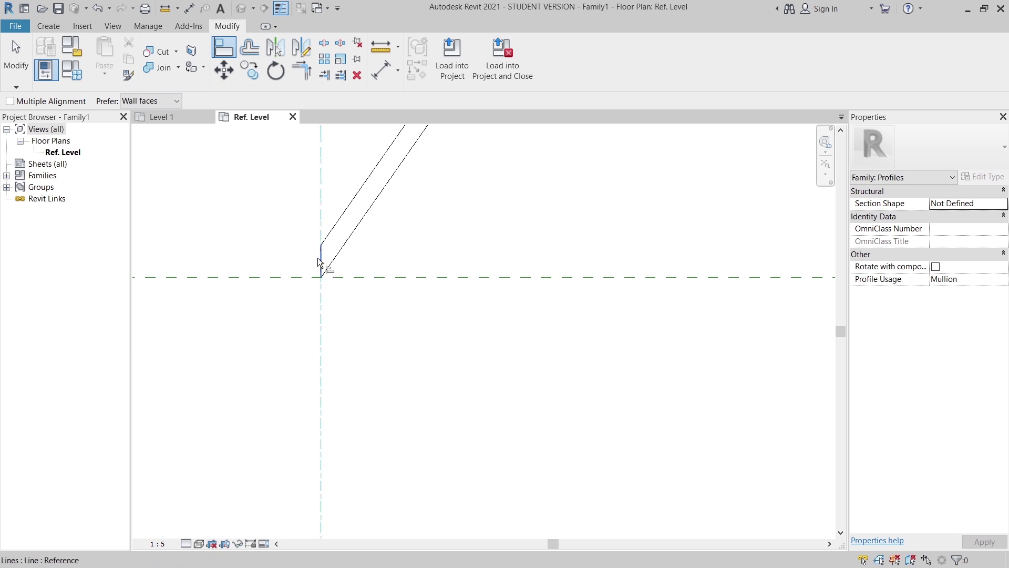
left_click(317, 258)
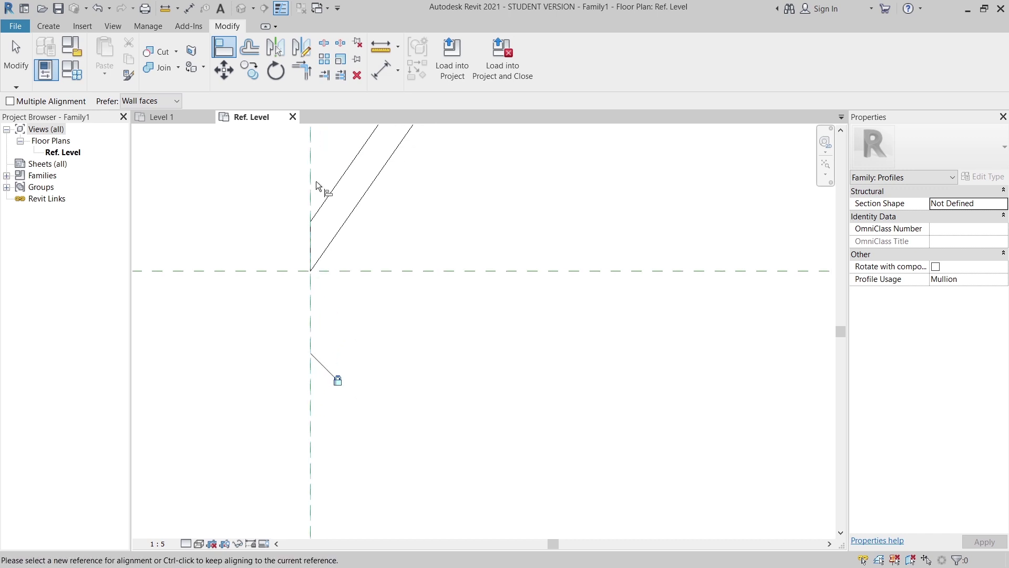
Try to lock a further alignment between the profile's left end and the left outer plane
left_click(311, 219)
left_click(329, 350)
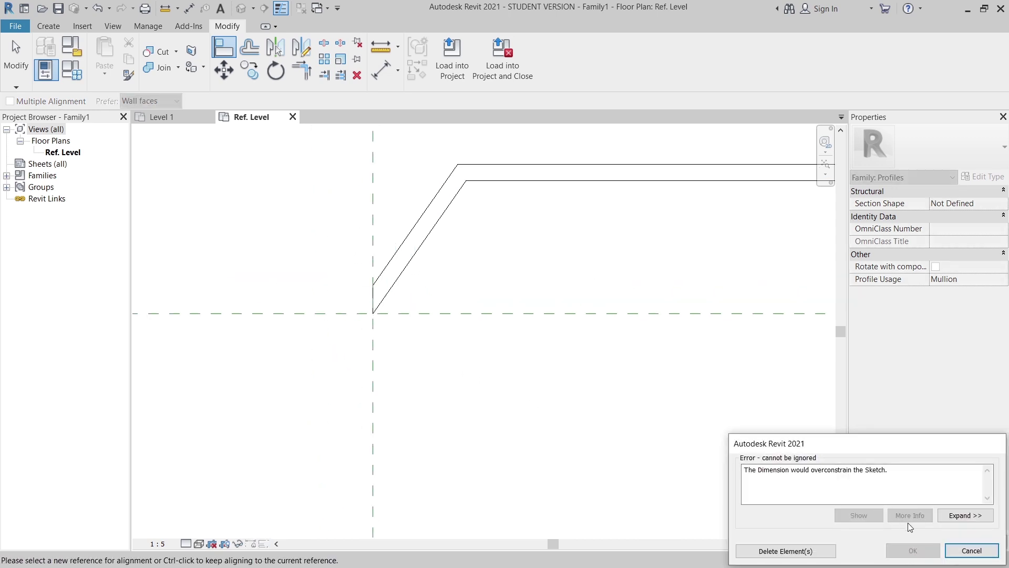
left_click(949, 547)
scroll(644, 408, "down", 4)
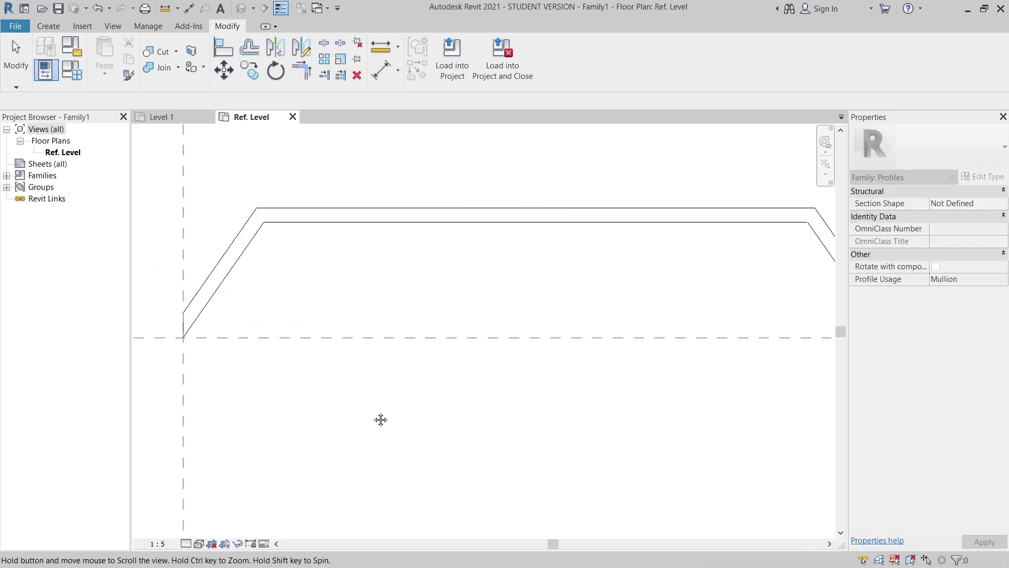
Try to align the profile's right end corner to the right outer plane and lock it
scroll(607, 414, "right", 5, "shift")
key("a")
key("l")
scroll(456, 276, "up", 2)
left_click(477, 206)
left_click(473, 180)
scroll(531, 287, "down", 1)
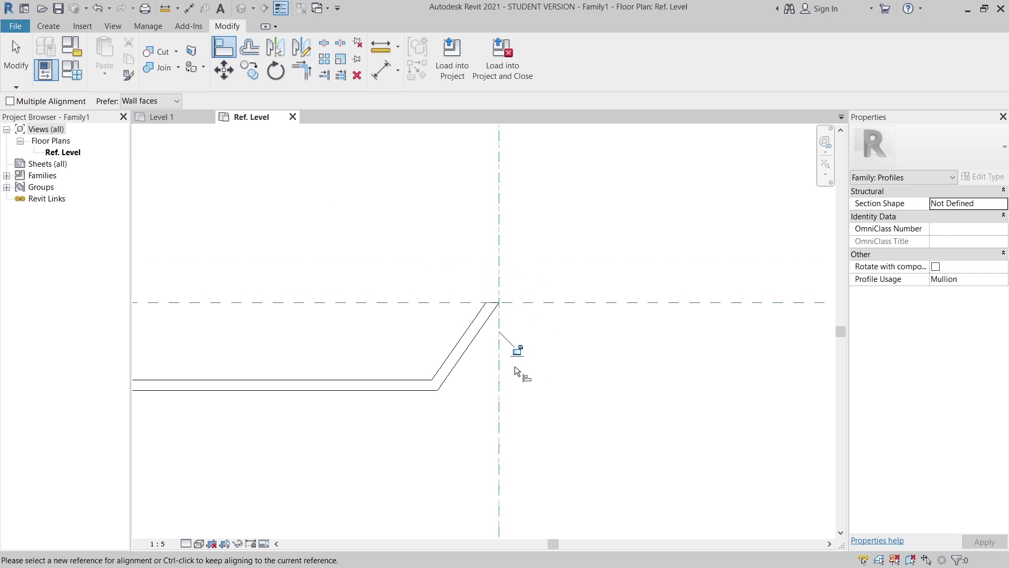
left_click(519, 351)
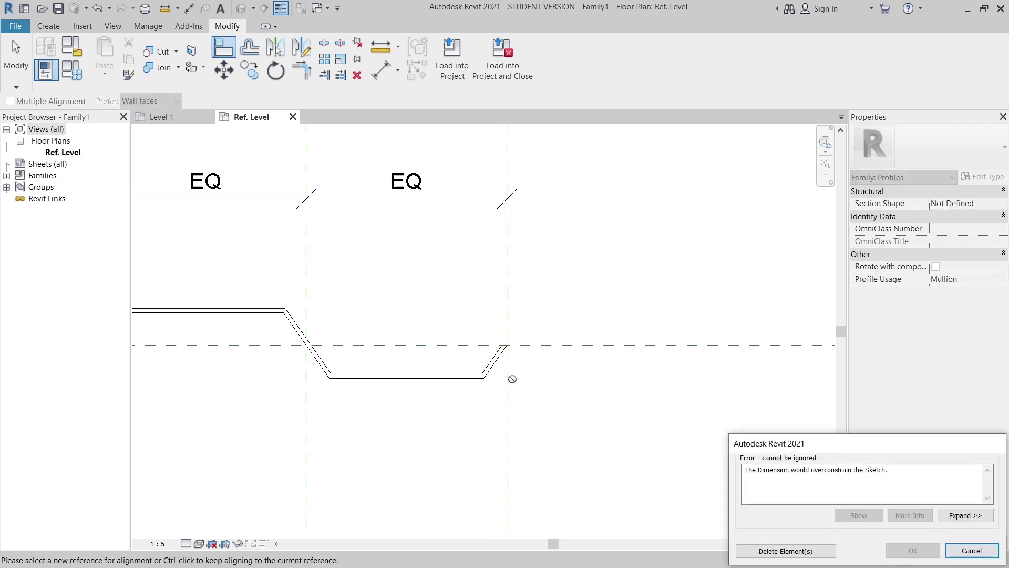
left_click(967, 550)
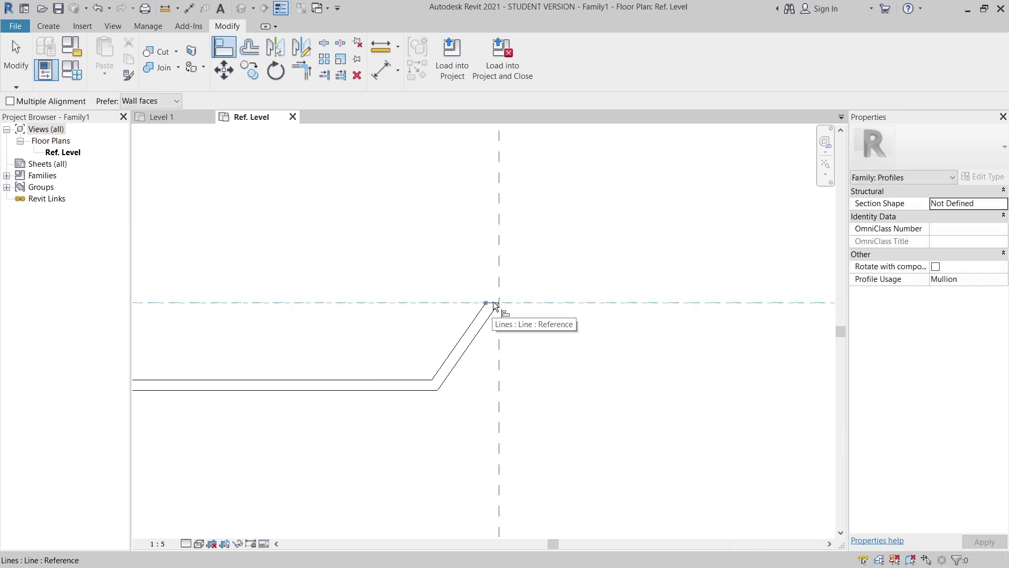
Align the short closing line at the profile's right end to the Center Front/Back plane and lock it
scroll(493, 305, "up", 2)
left_click(537, 308)
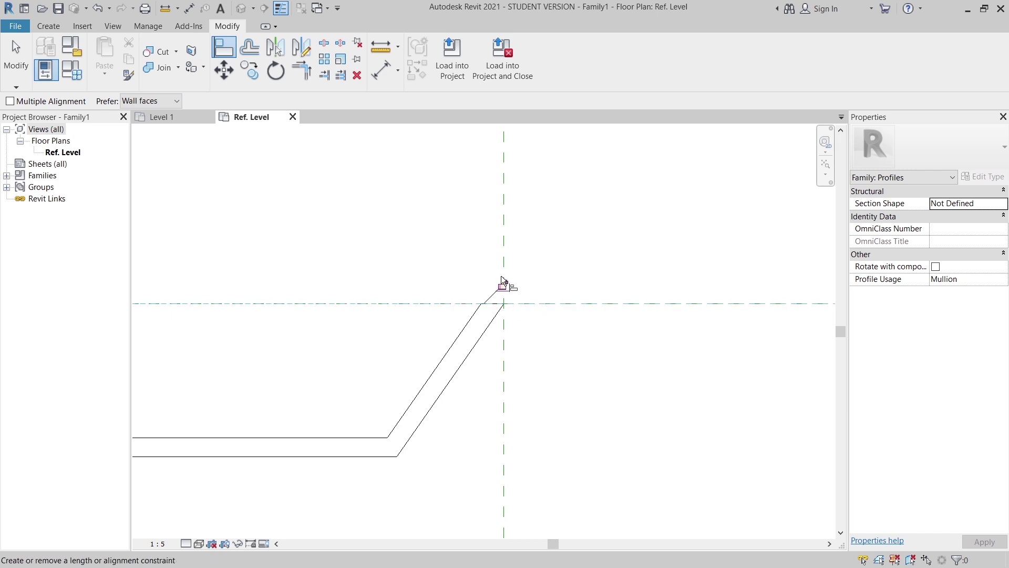
scroll(428, 282, "down", 2)
scroll(635, 354, "down", 2)
Align the lower corner of the profile's left end to the Center Front/Back plane and leave the Align command
scroll(478, 348, "up", 3)
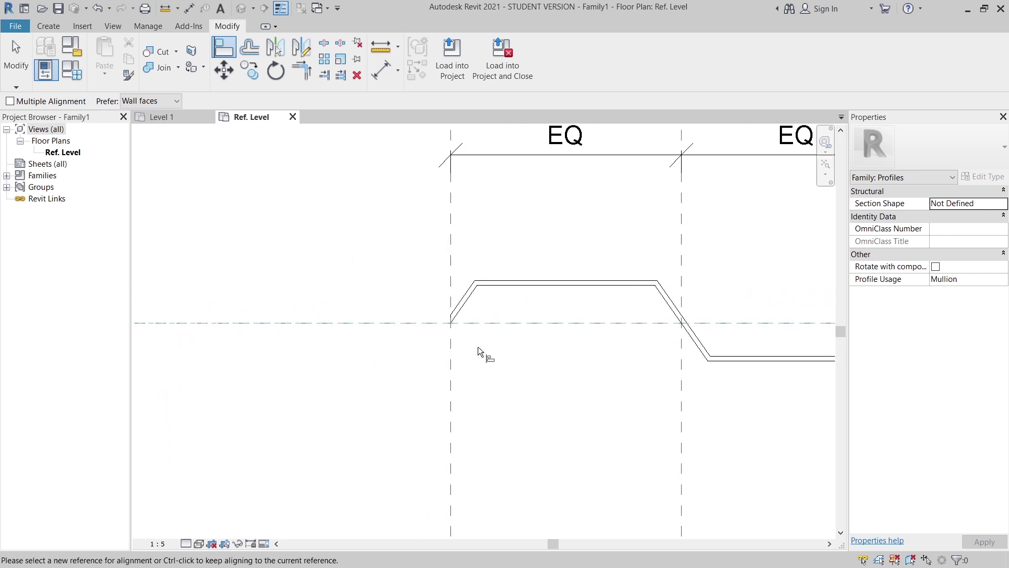
left_click(466, 276)
left_click(410, 275)
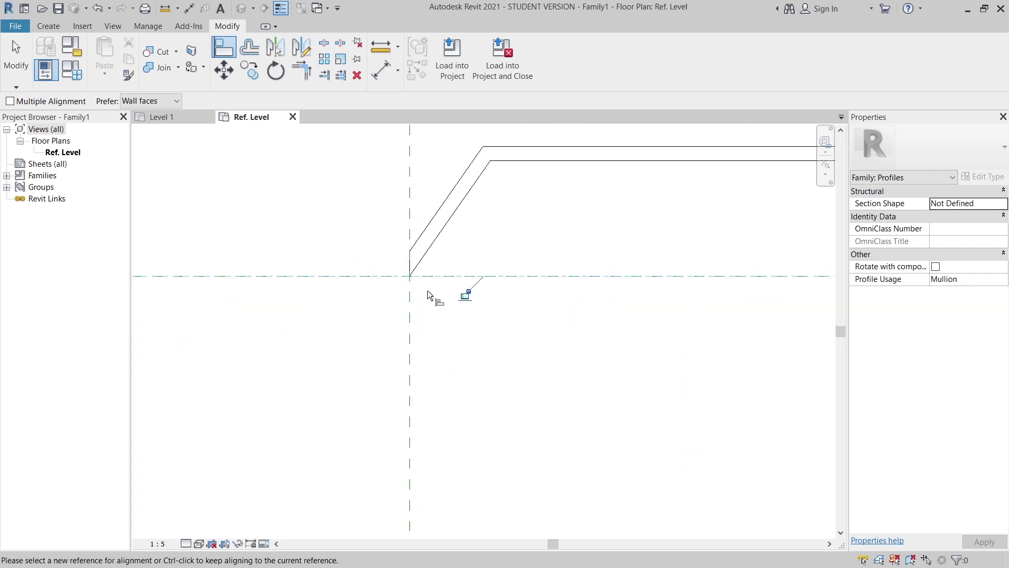
key("Escape")
key("Escape")
scroll(487, 370, "down", 4)
scroll(549, 359, "down", 1)
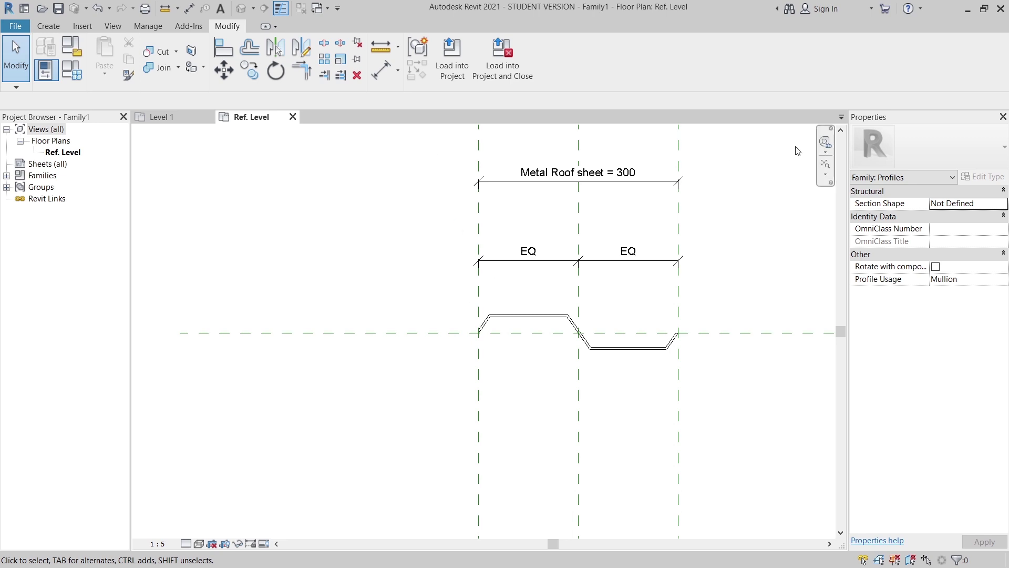
Flex the profile by setting the Metal Roof sheet parameter to 400 in Family Types and applying it
left_click(72, 69)
left_click_drag(478, 221, 144, 127)
left_click(224, 220)
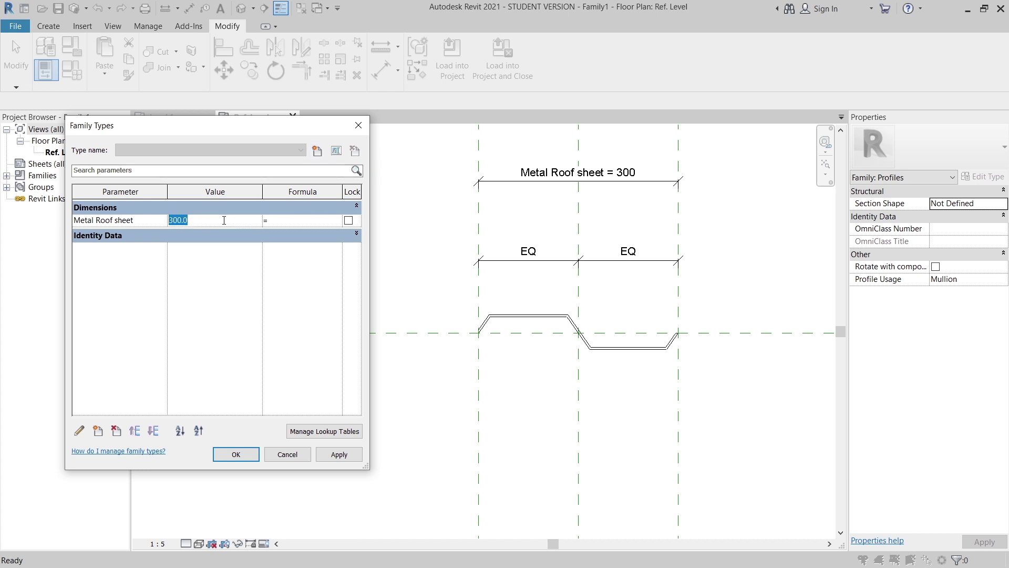
type("400")
key("Tab")
left_click(339, 454)
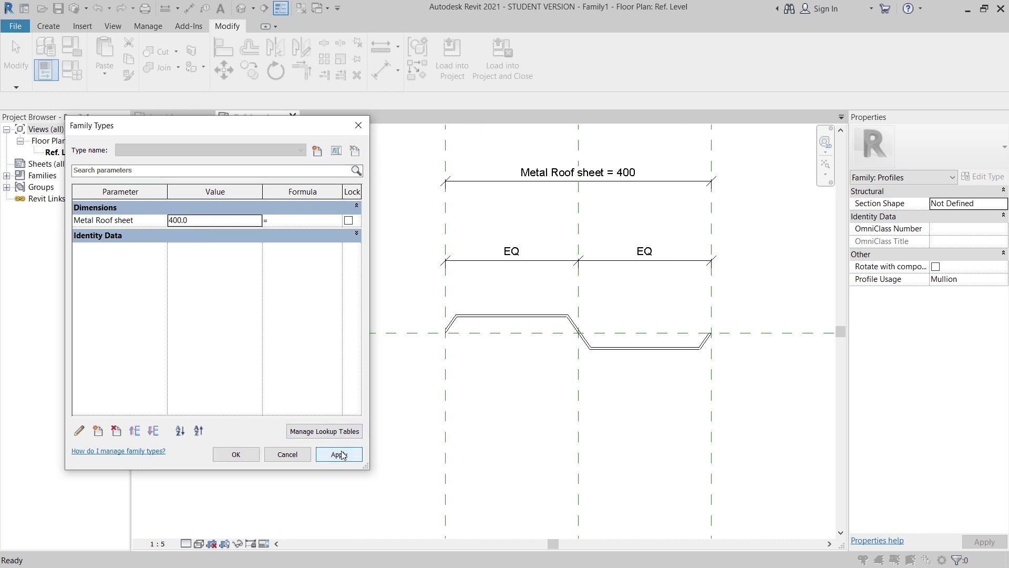
Flex the profile again with the Metal Roof sheet parameter set to 1000 and apply the change
double_click(217, 226)
type("1000")
key("Tab")
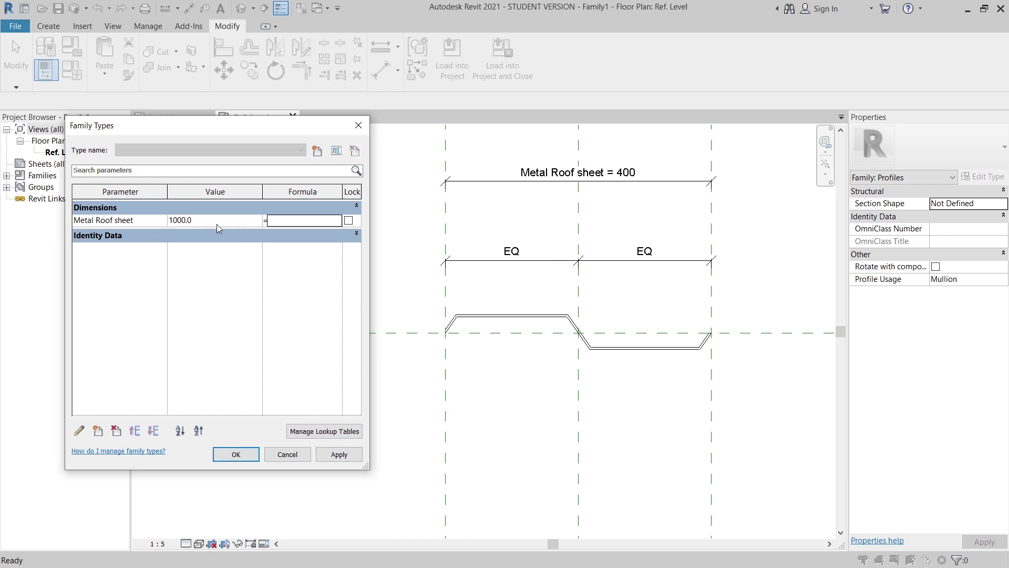
left_click(339, 451)
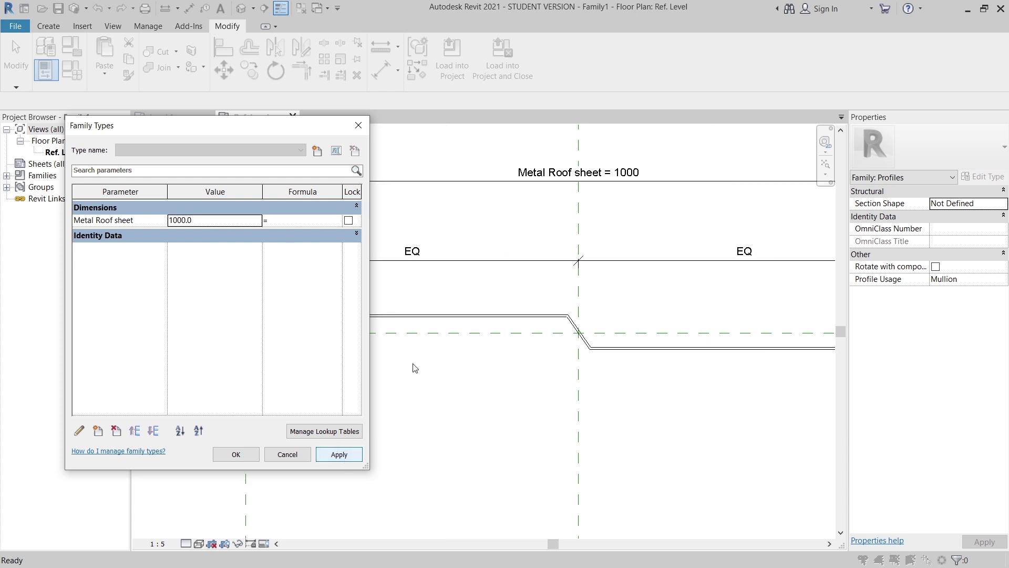
Set the Metal Roof sheet parameter to 300, apply it and close Family Types
left_click_drag(206, 129, 289, 122)
left_click(290, 212)
type("300")
key("Tab")
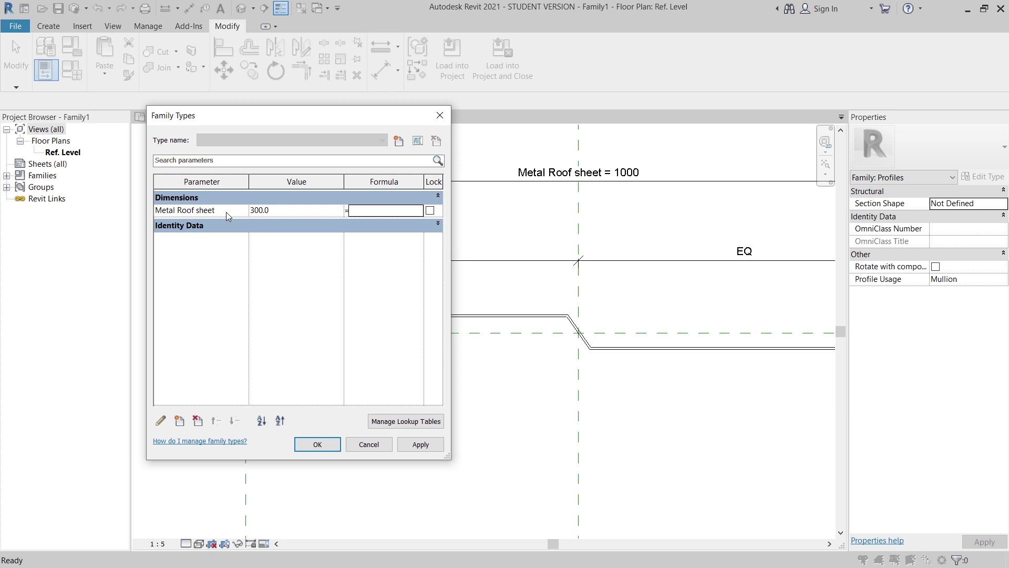
left_click(421, 444)
left_click(318, 444)
scroll(621, 419, "down", 2)
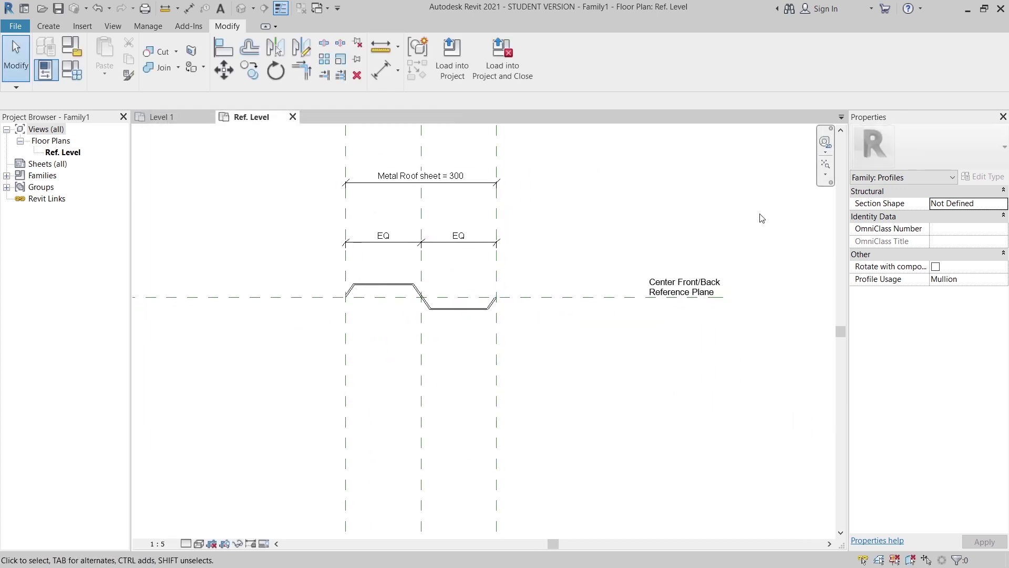
left_click(21, 27)
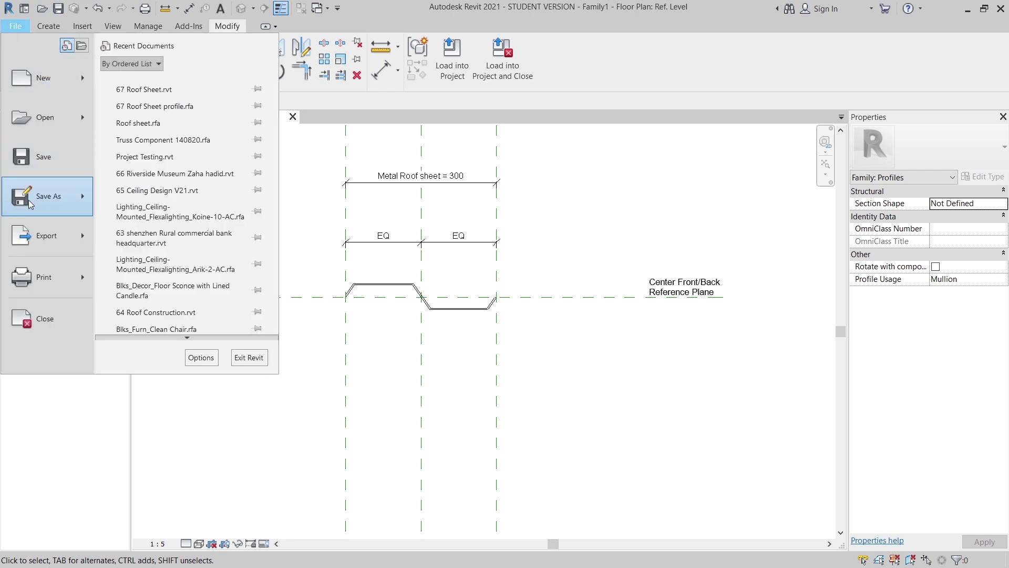
mouse_move(40, 204)
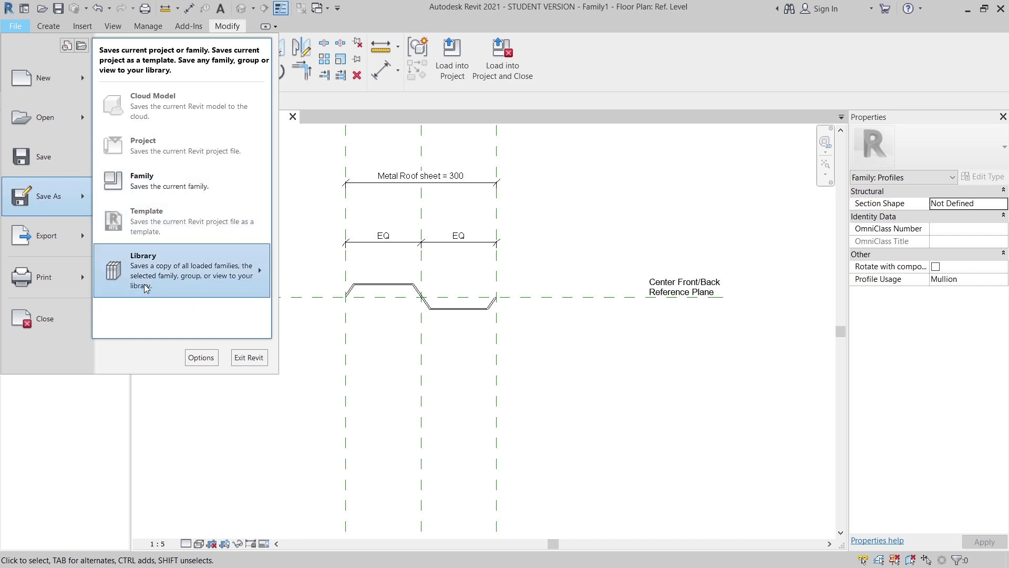
mouse_move(150, 289)
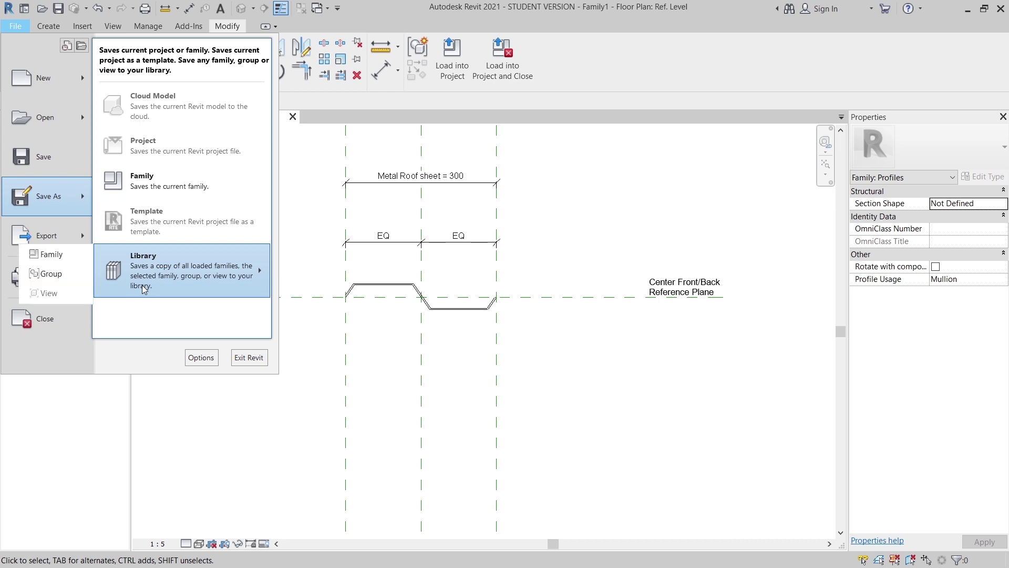
left_click(652, 330)
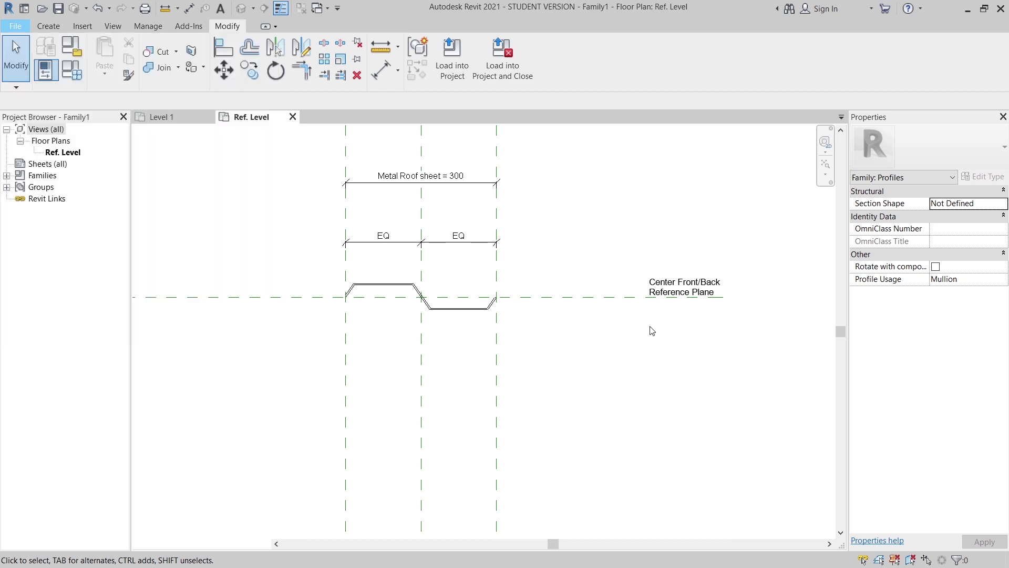
Load the roof sheet profile family into the project and close its Ref. Level view
left_click(451, 58)
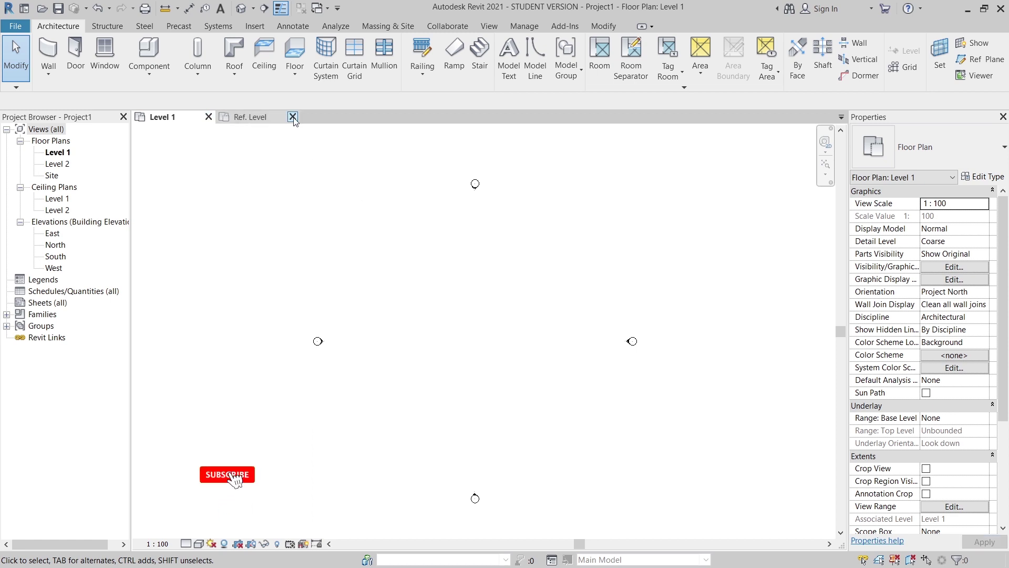
left_click(292, 117)
left_click(536, 292)
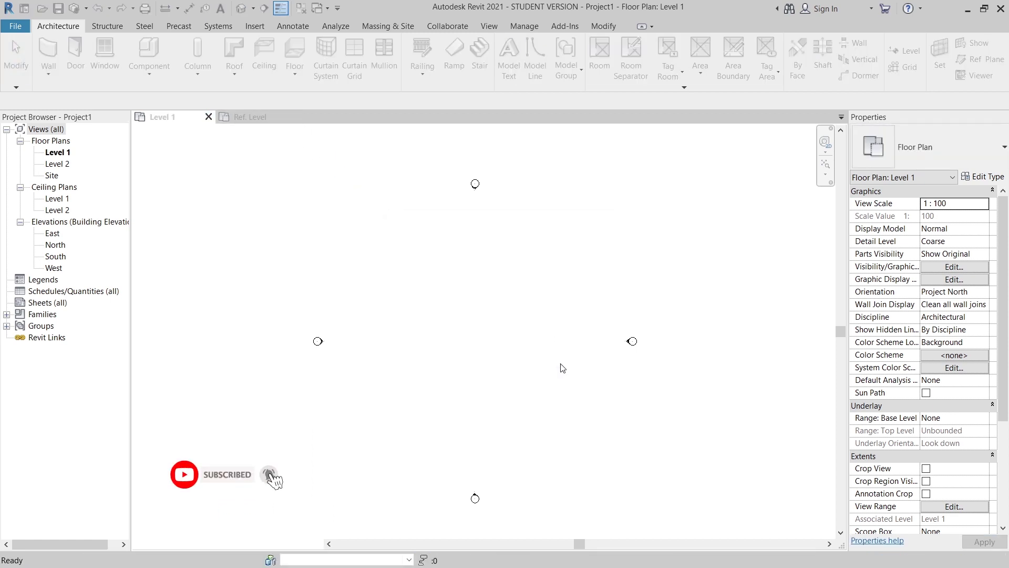
Draw a straight horizontal Generic - 200mm wall 15 m long on Level 1
middle_click_drag(505, 316, 471, 270)
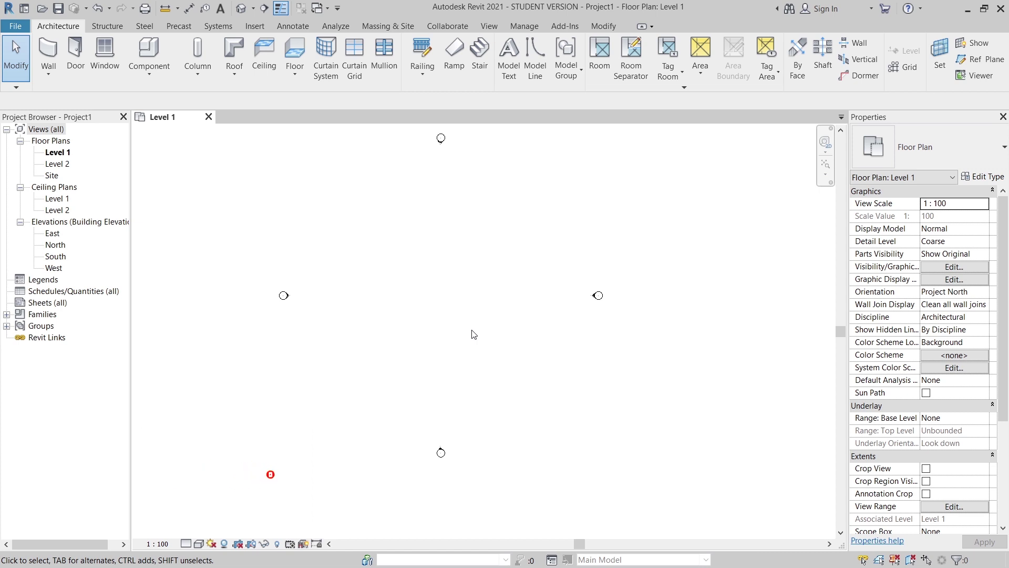
middle_click_drag(474, 334, 461, 339)
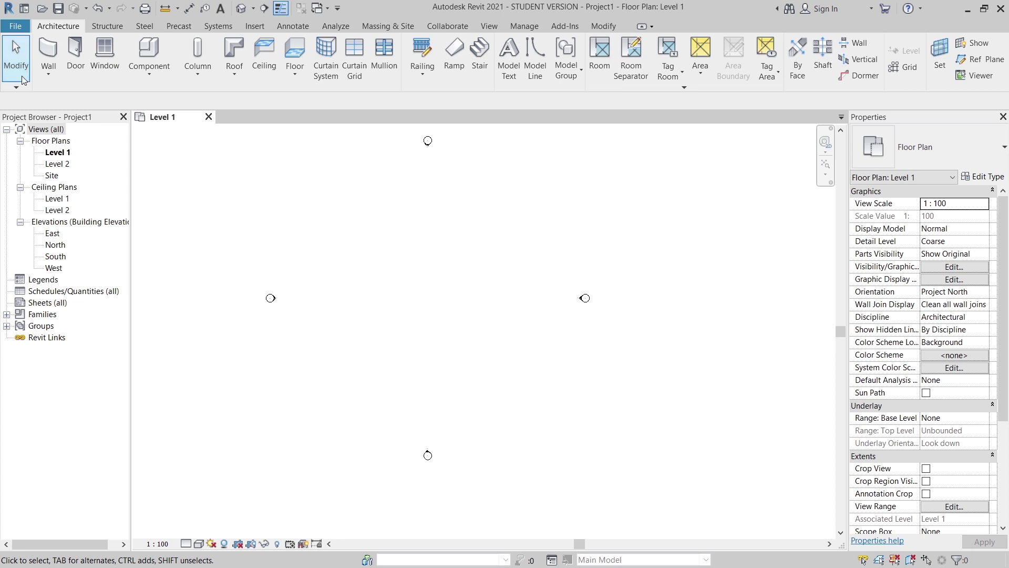
left_click(46, 61)
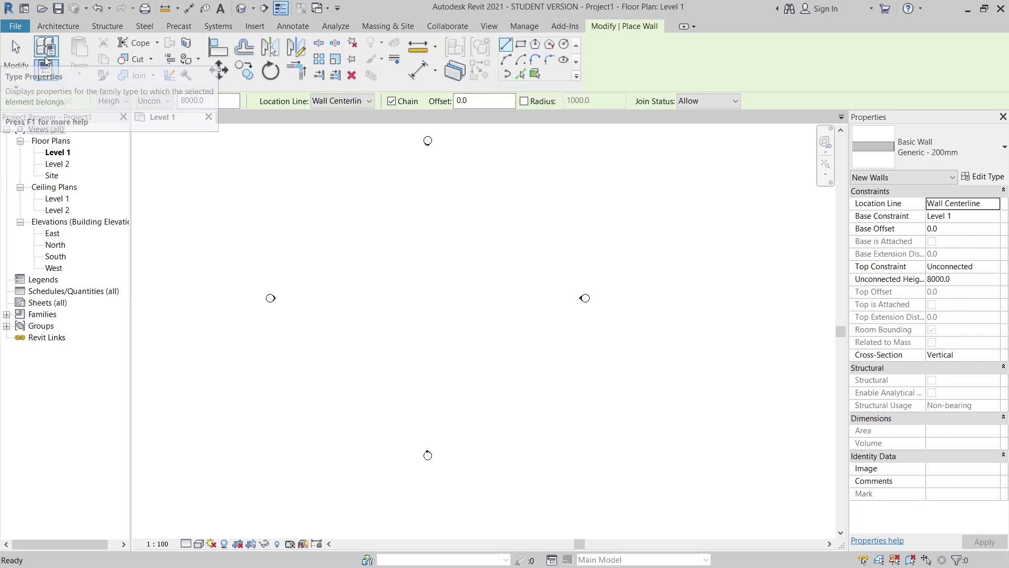
middle_click_drag(361, 302, 372, 278)
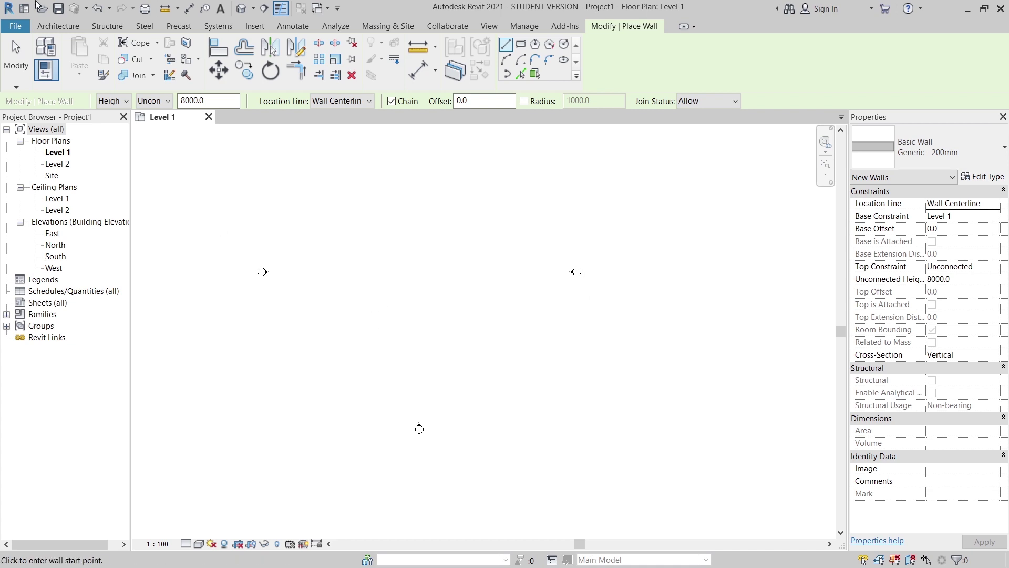
left_click(51, 27)
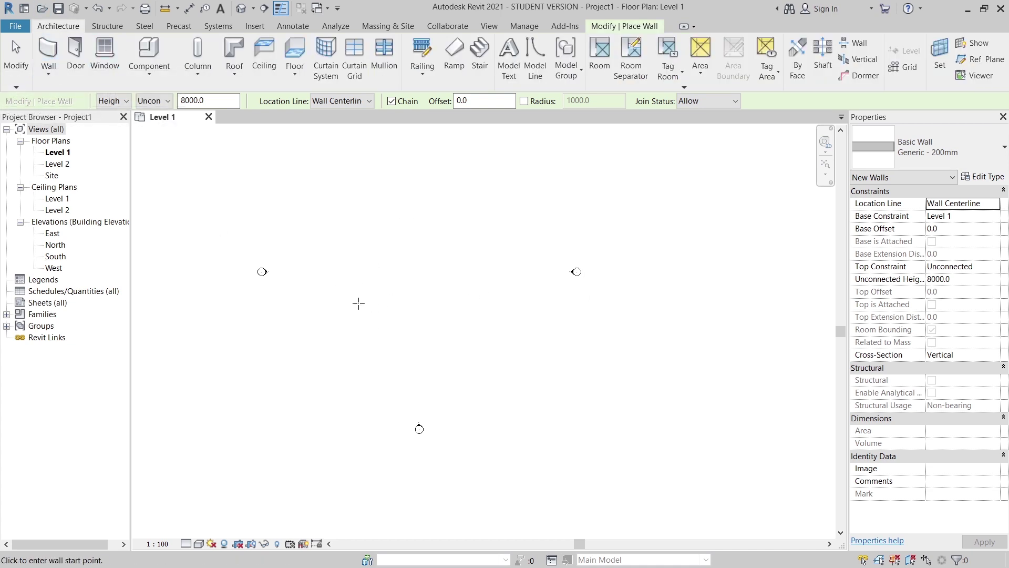
scroll(361, 317, "up", 2)
left_click(305, 279)
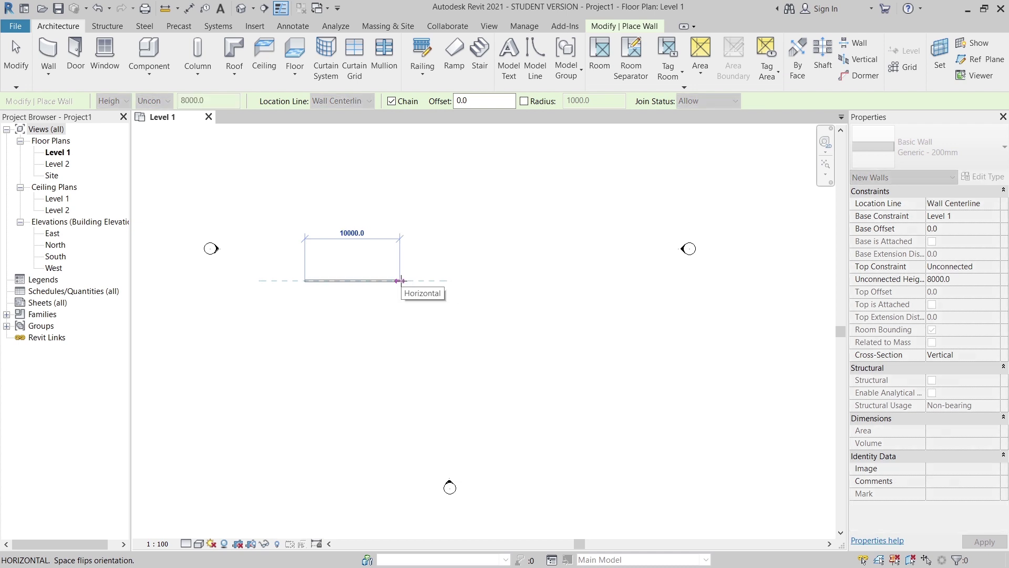
type("15")
type("00")
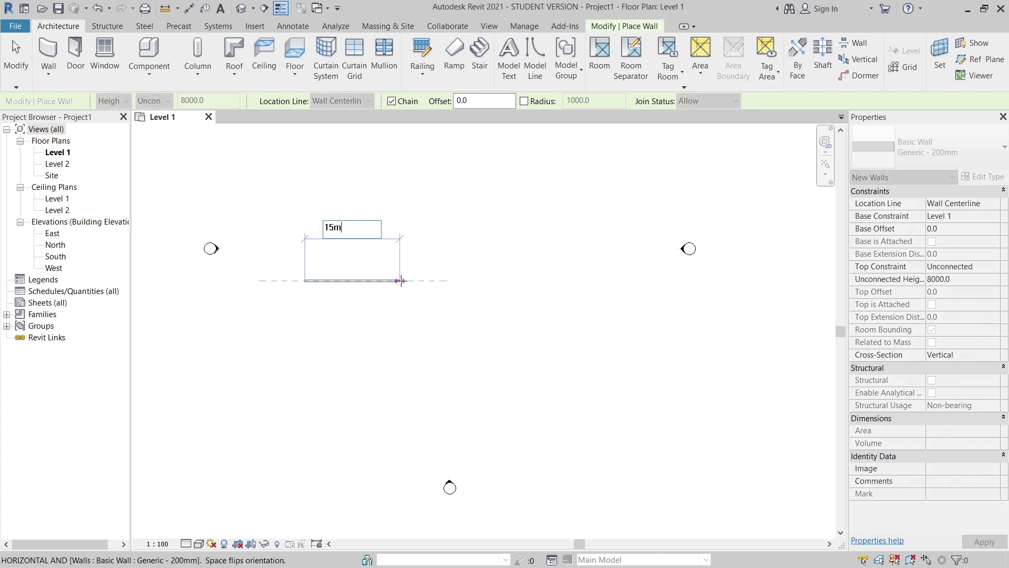
key("Return")
key("Escape")
key("Escape")
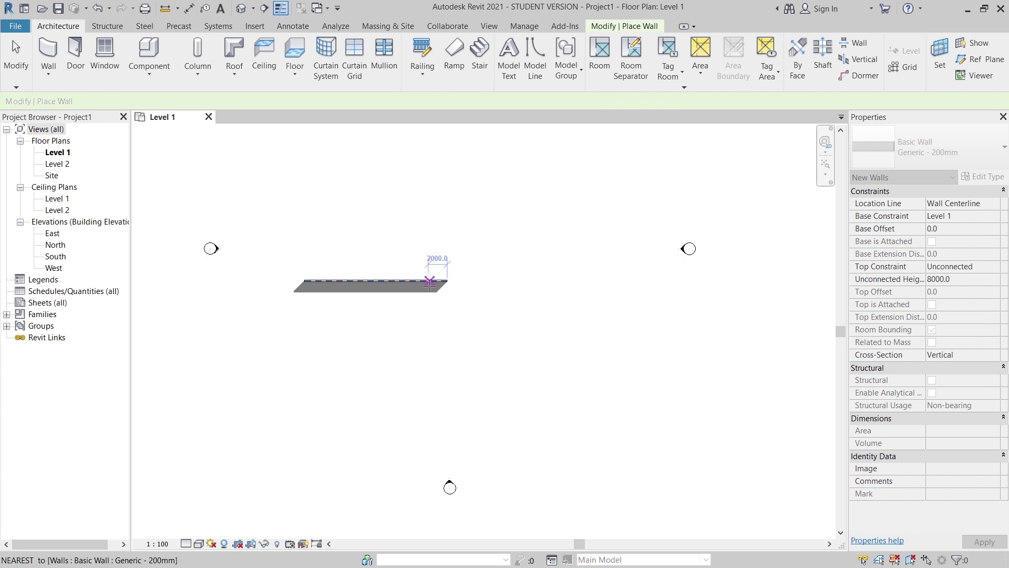
Undo the straight wall and leave the Wall command
left_click(48, 53)
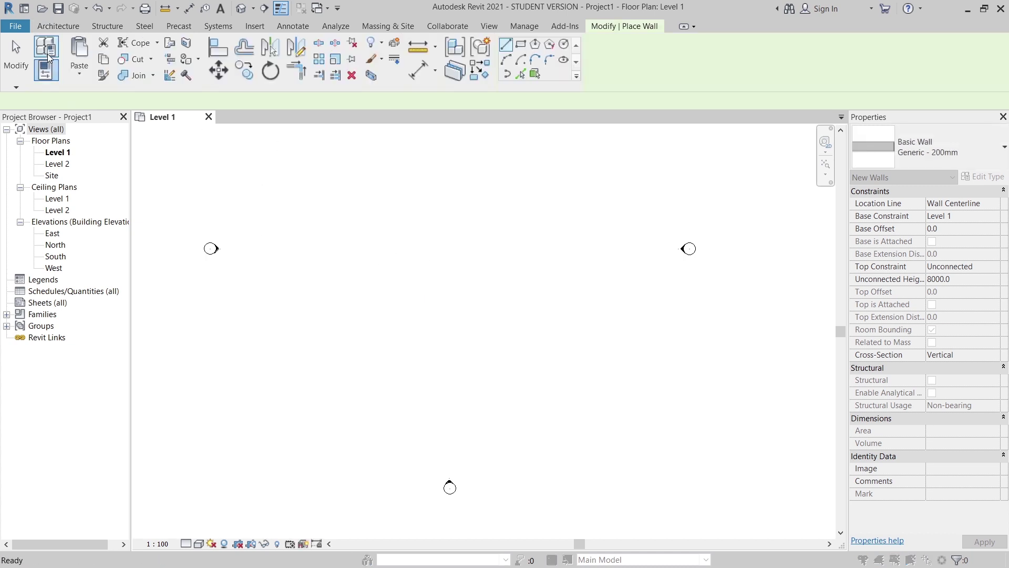
left_click(46, 70)
key("Escape")
key("Escape")
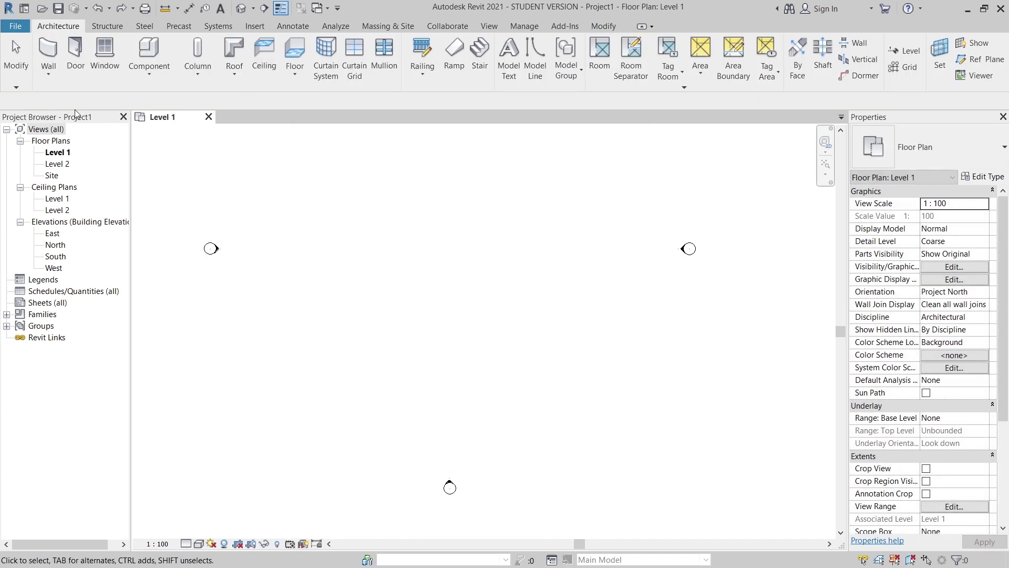
Draw two chained Generic - 200mm arc walls forming an S-curve, each with a radius of about 12458 mm and a sweep of about 74°
left_click(505, 59)
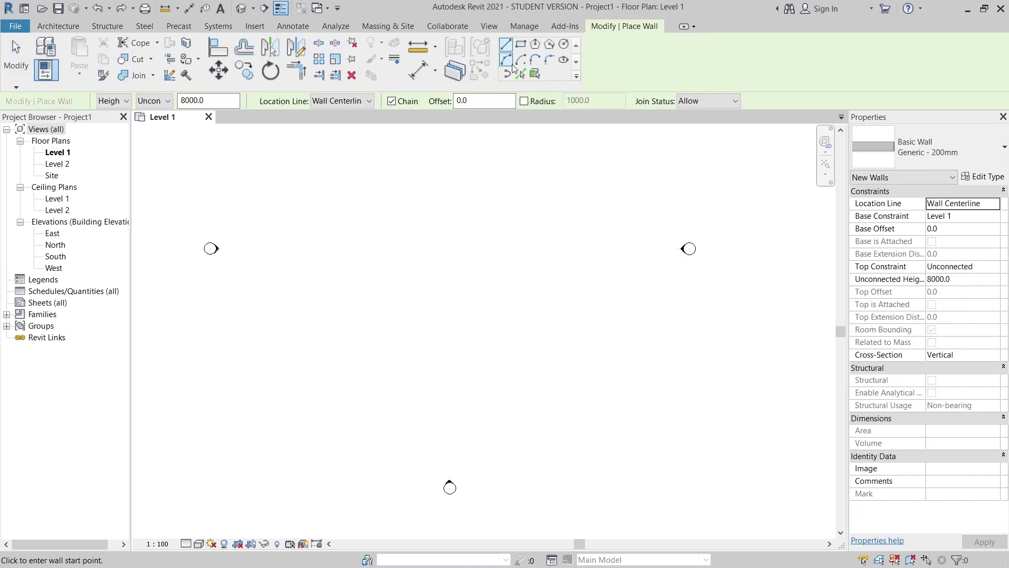
left_click(327, 278)
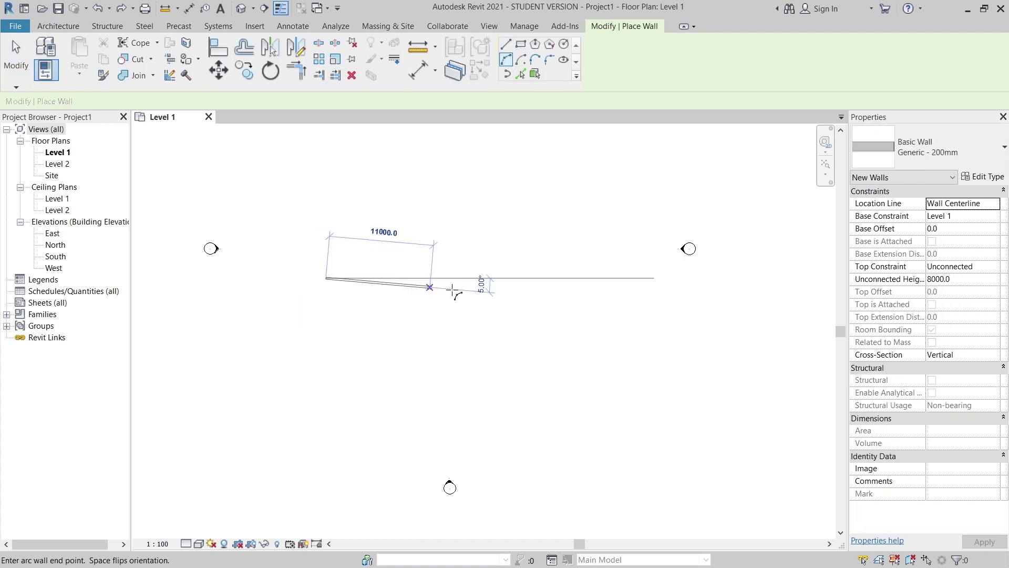
left_click(451, 272)
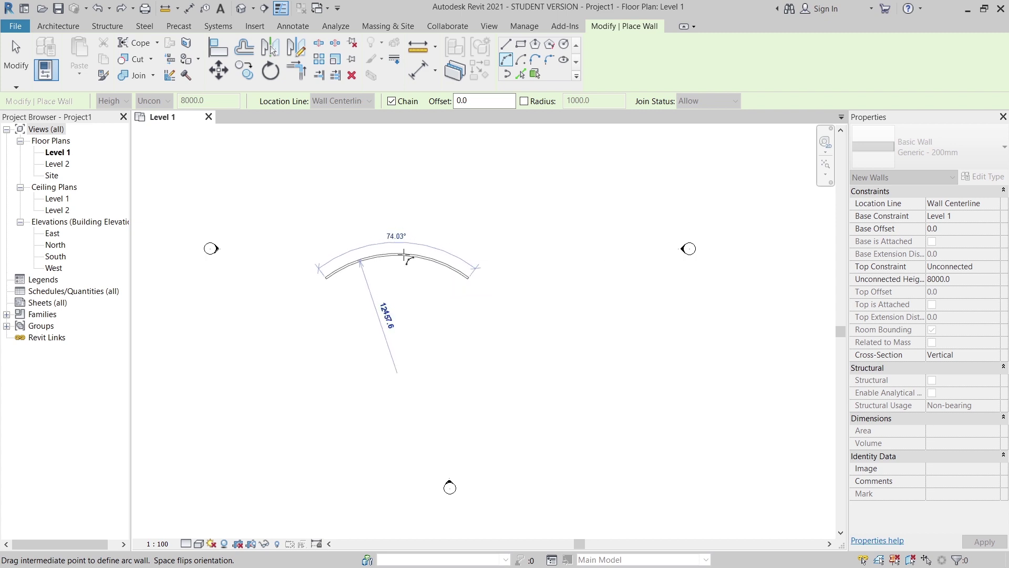
left_click(405, 256)
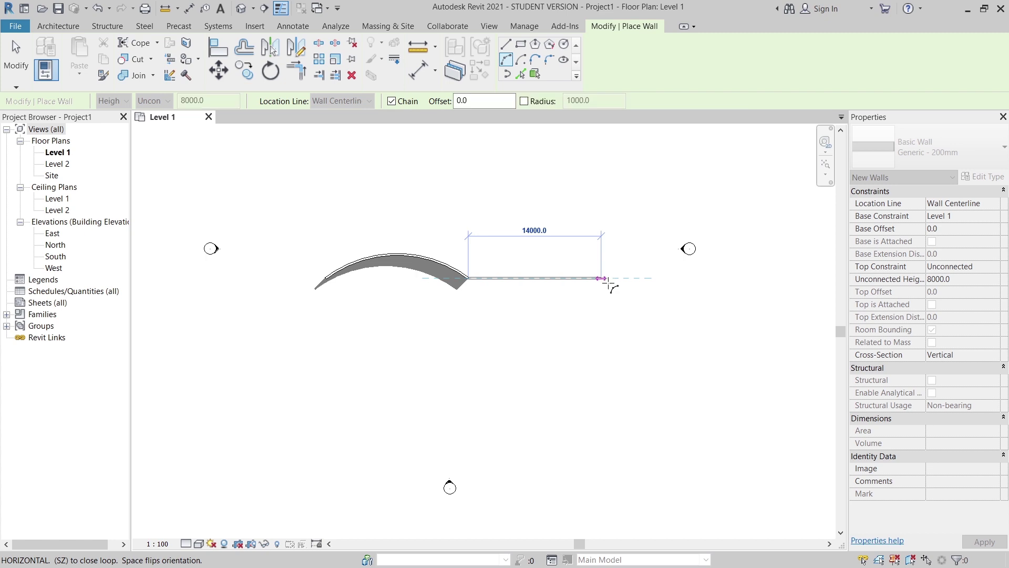
left_click(609, 285)
left_click(599, 289)
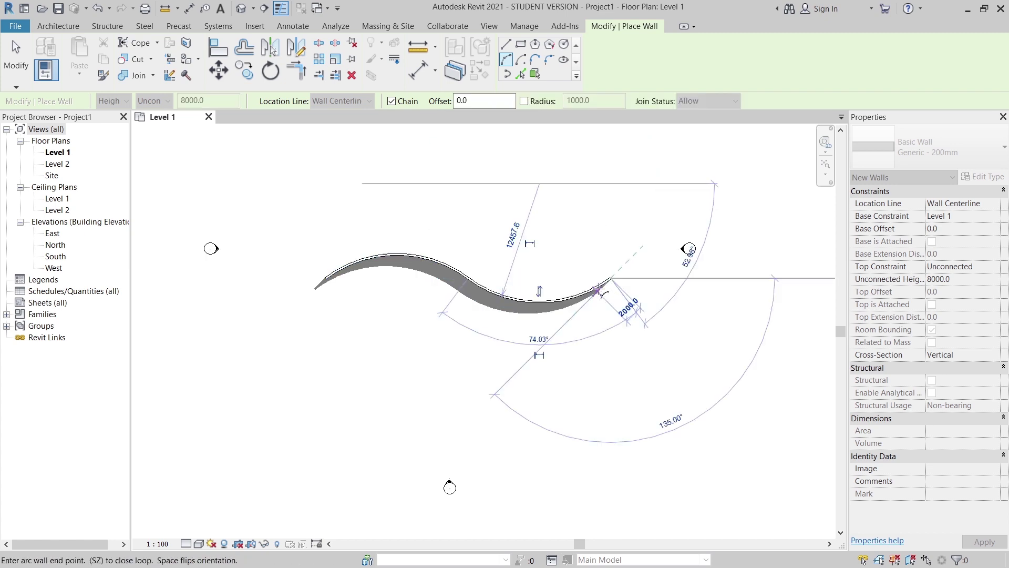
key("Escape")
key("Escape")
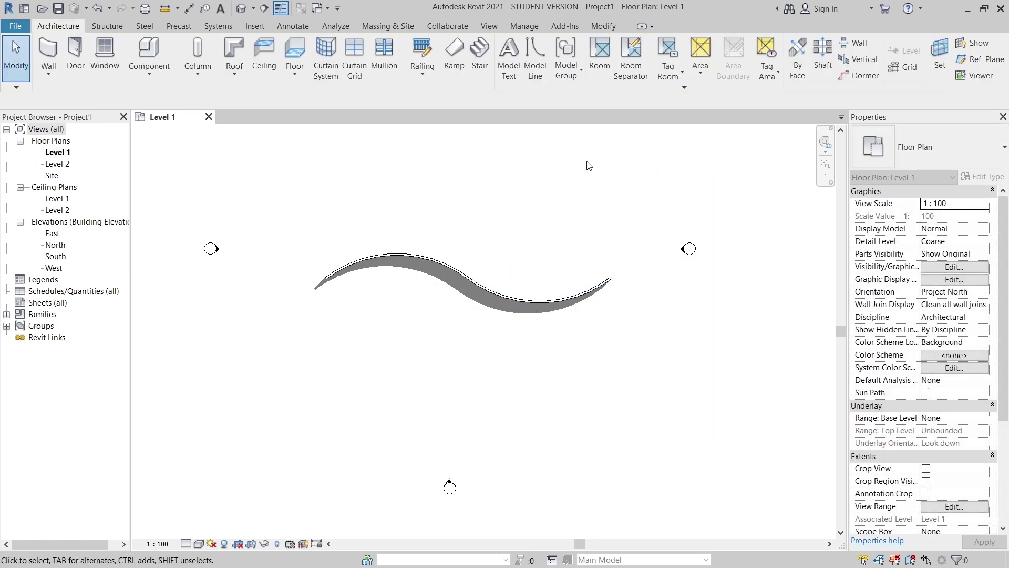
Set the top constraint of both S-curve arc walls to Up to level: Level 2
left_click_drag(496, 305, 389, 480)
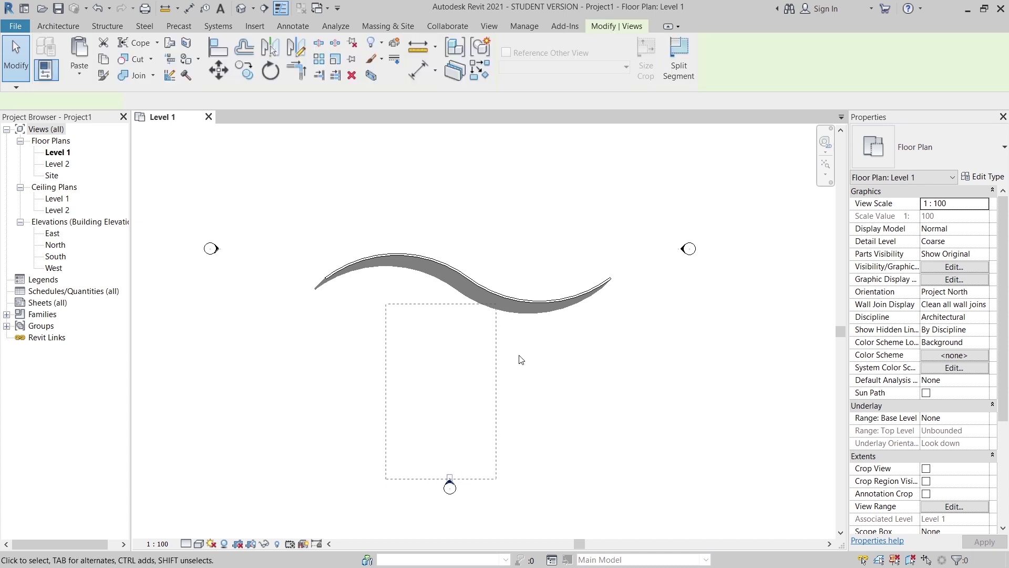
left_click(627, 179)
left_click_drag(641, 199, 304, 389)
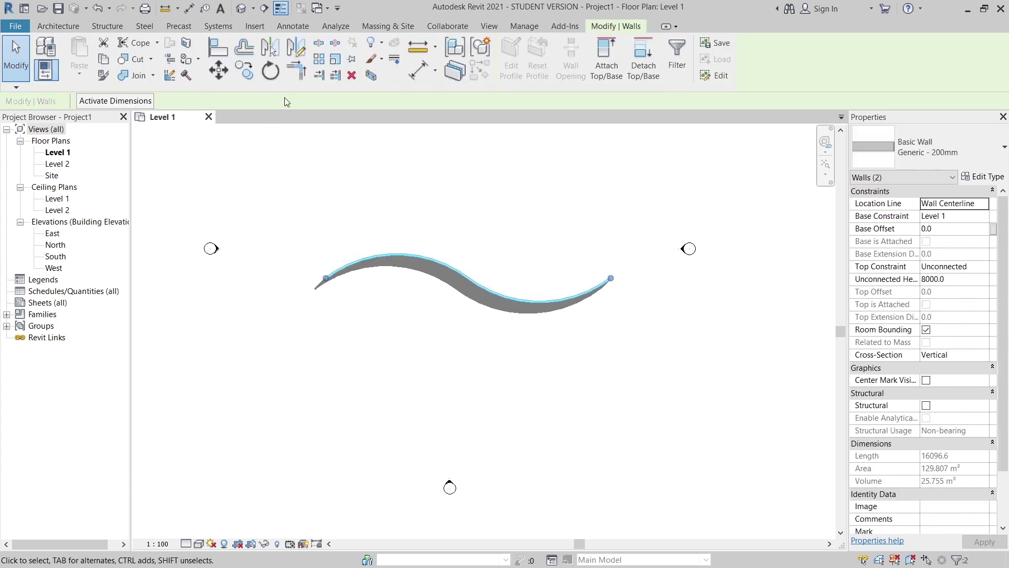
left_click(985, 271)
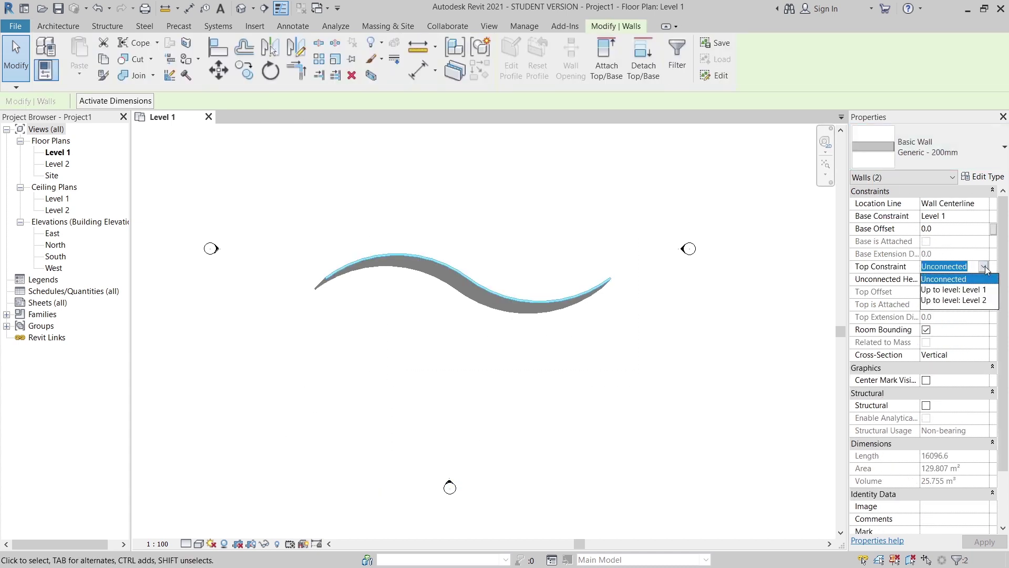
left_click(973, 300)
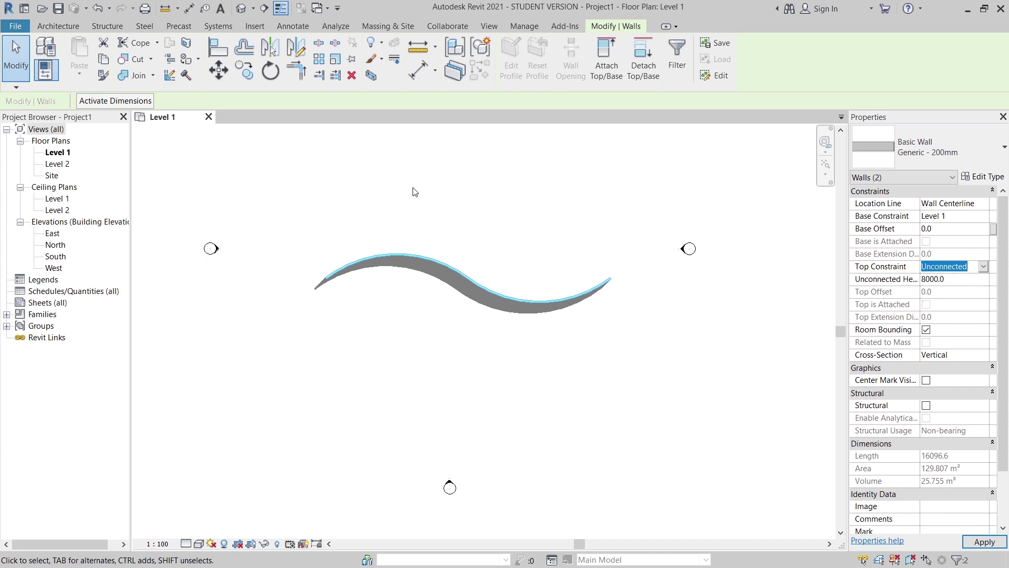
left_click(413, 192)
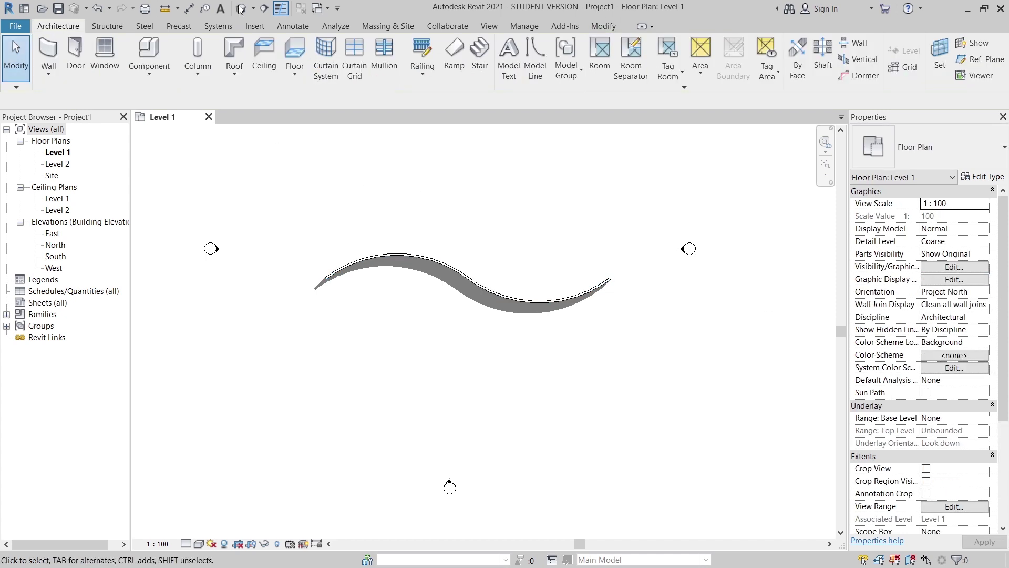
Open the default 3D view and hide the level planes in it
key("3")
key("d")
middle_click_drag(424, 205, 452, 368, "shift")
left_click_drag(325, 416, 257, 225)
right_click(274, 153)
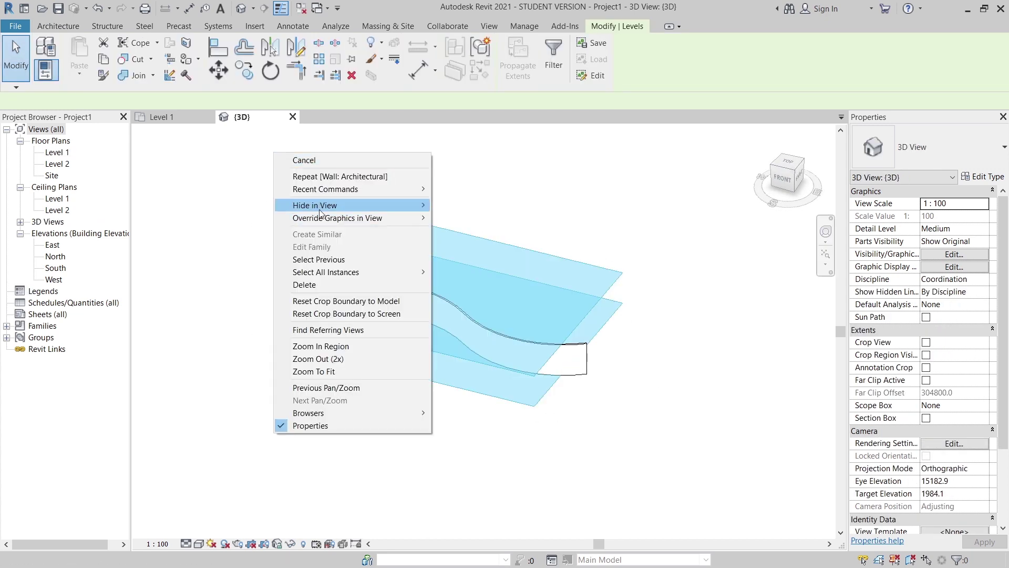
mouse_move(327, 206)
left_click(476, 207)
scroll(425, 377, "up", 3)
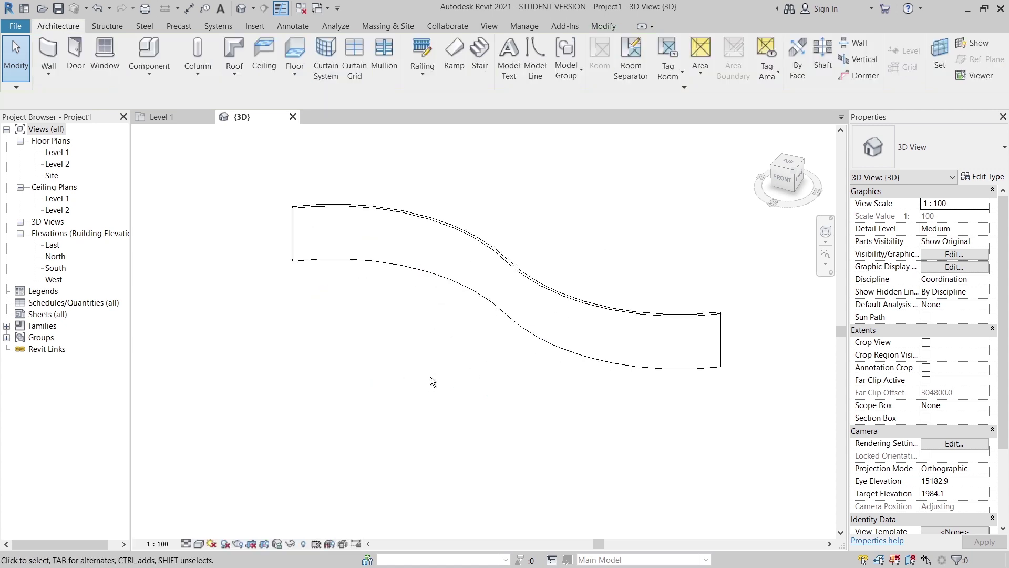
Select both chained arc walls and change their type to Curtain Wall
key("Tab")
left_click(561, 347)
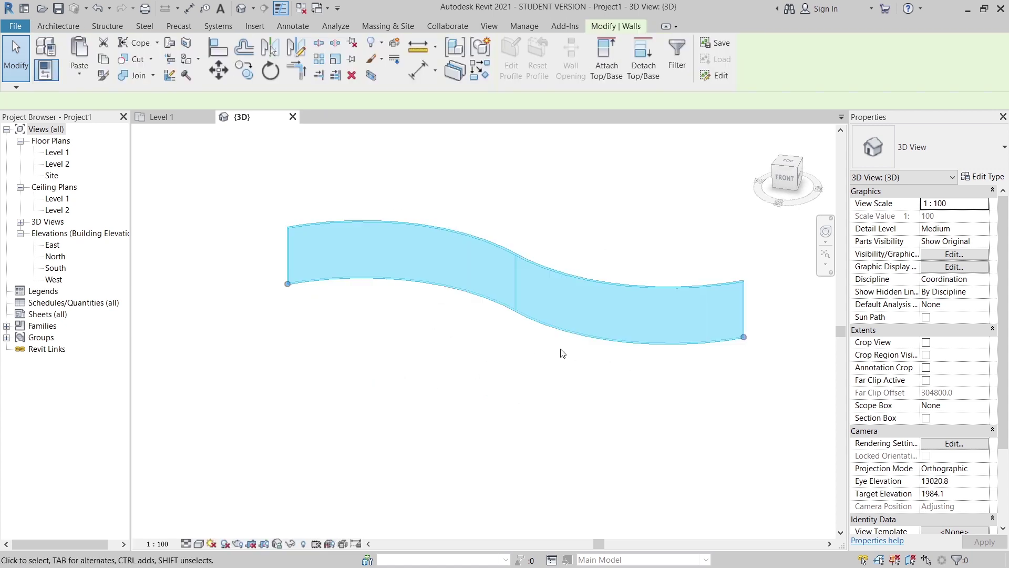
middle_click_drag(598, 378, 549, 393)
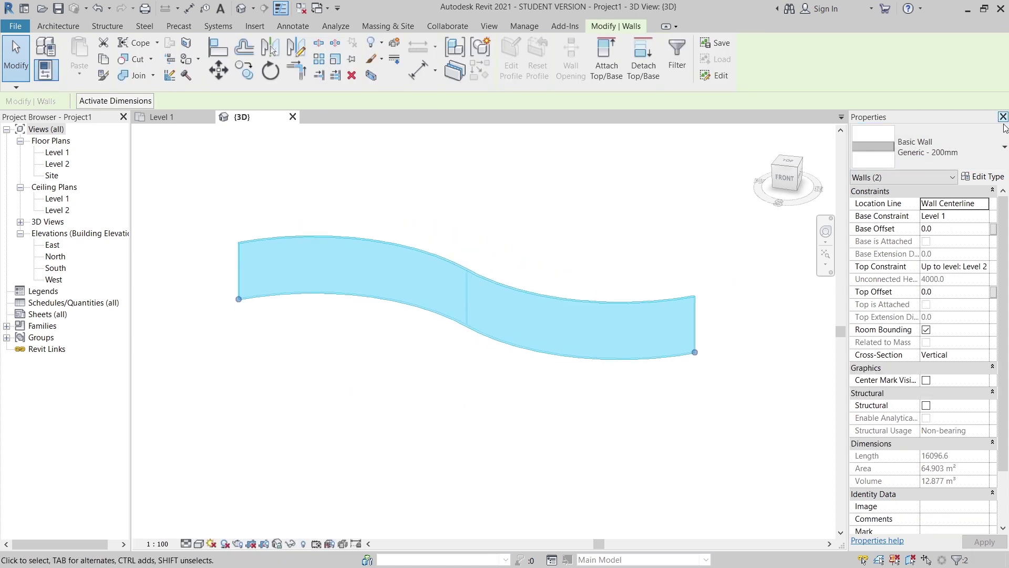
left_click(950, 143)
scroll(898, 421, "down", 4)
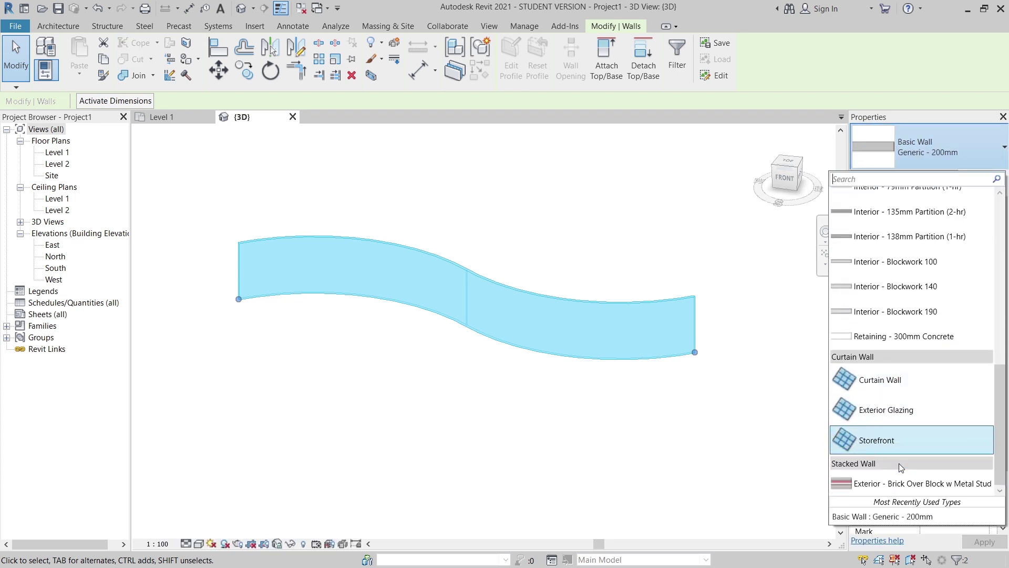
left_click(867, 389)
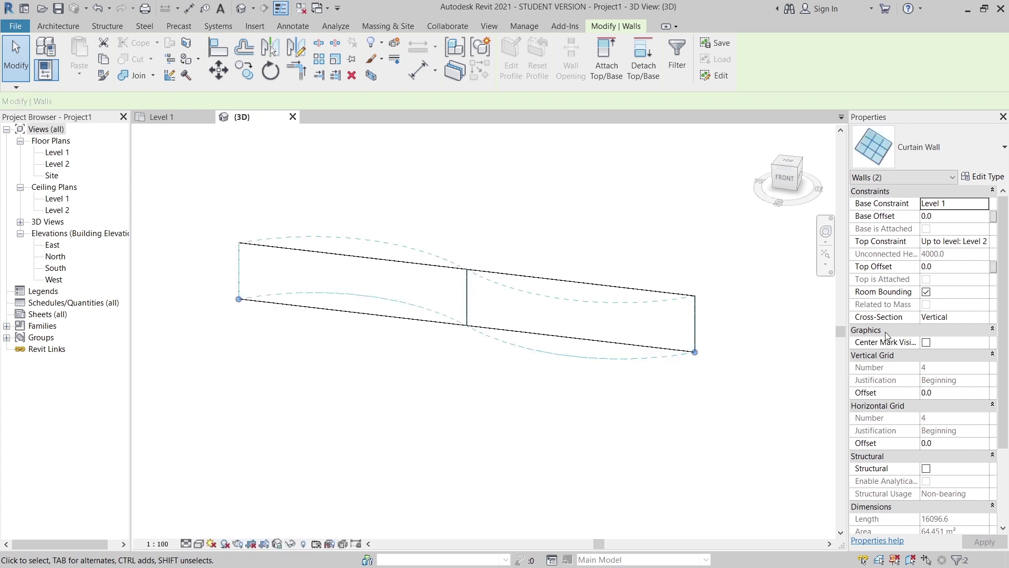
Duplicate the walls' Curtain Wall type under the name "roof metal sheet"
left_click(985, 177)
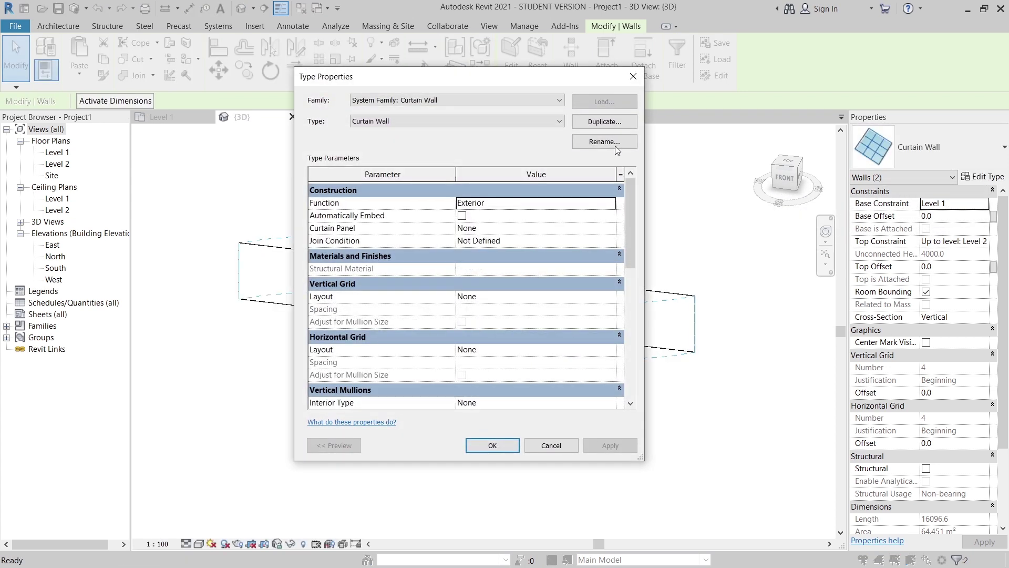
left_click(604, 122)
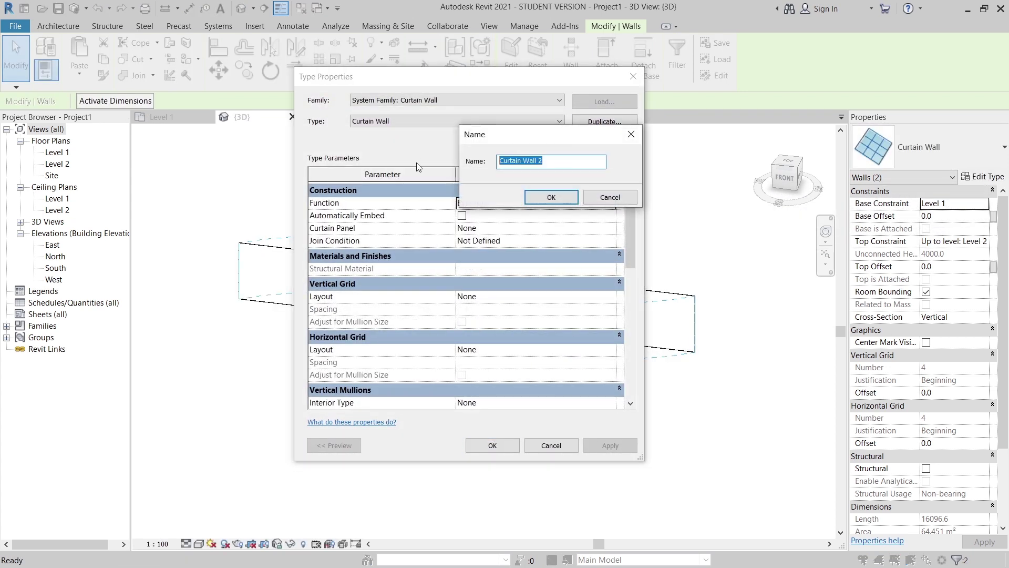
type("roof metal sheet")
key("Return")
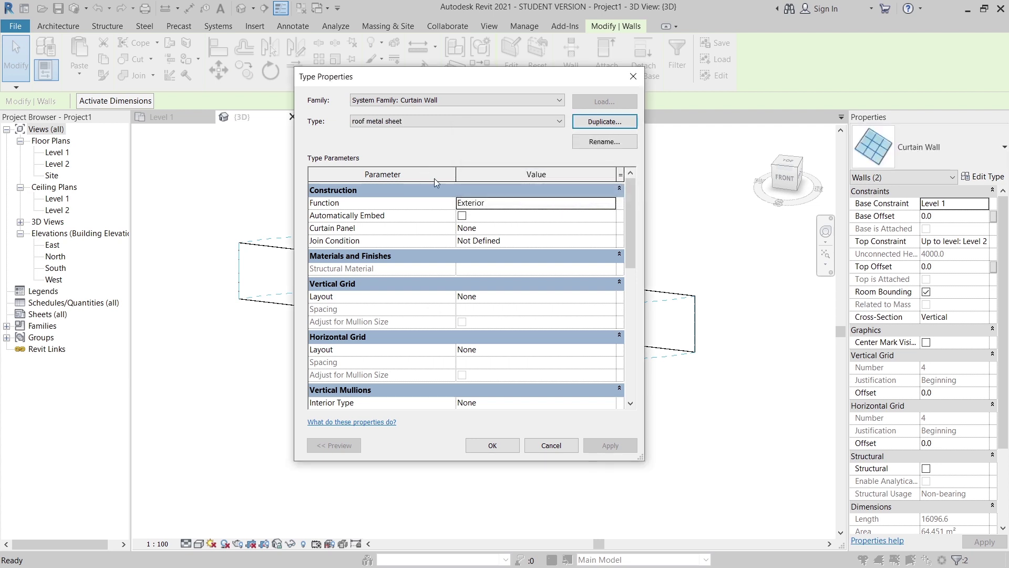
Set the curtain wall type's vertical grid layout to Fixed Distance with a spacing of 300 and apply it to the walls
left_click(616, 299)
left_click(611, 297)
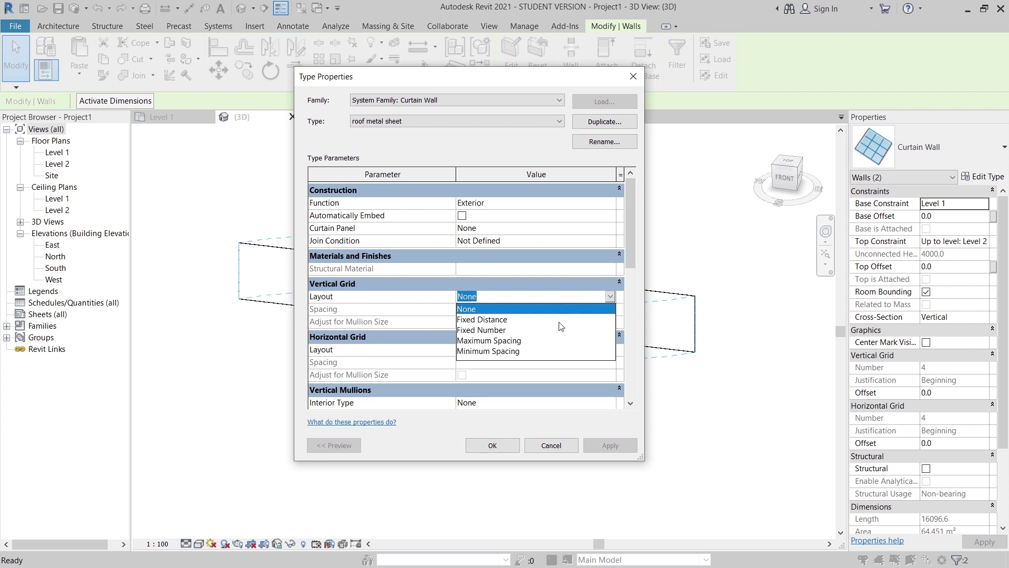
left_click(541, 320)
left_click(500, 310)
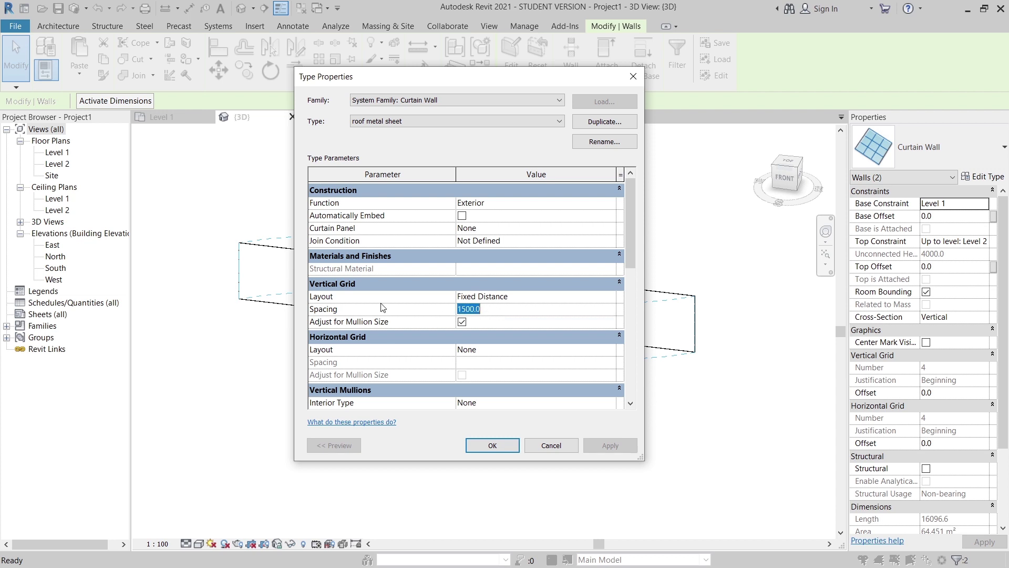
left_click(494, 308)
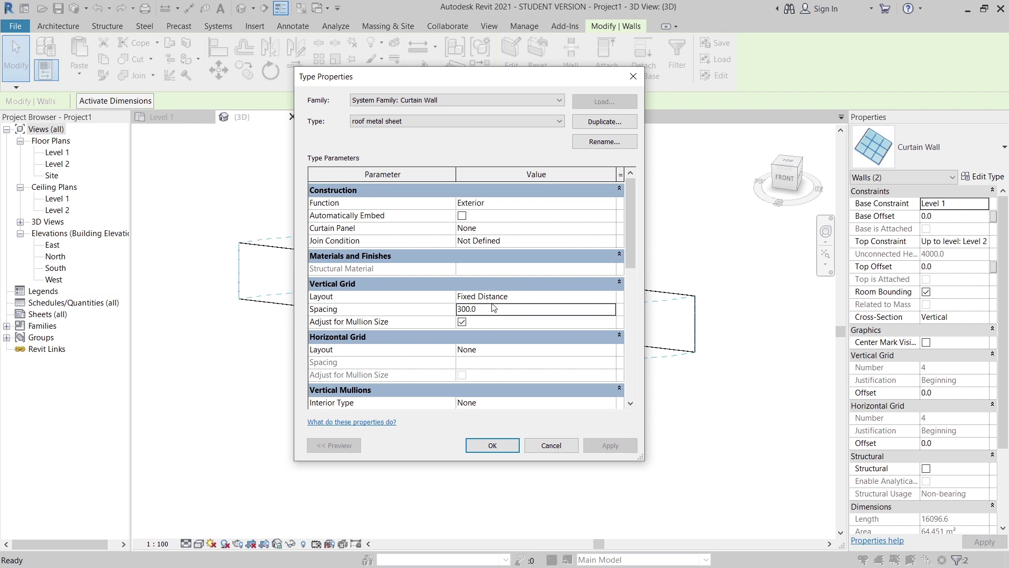
left_click(490, 442)
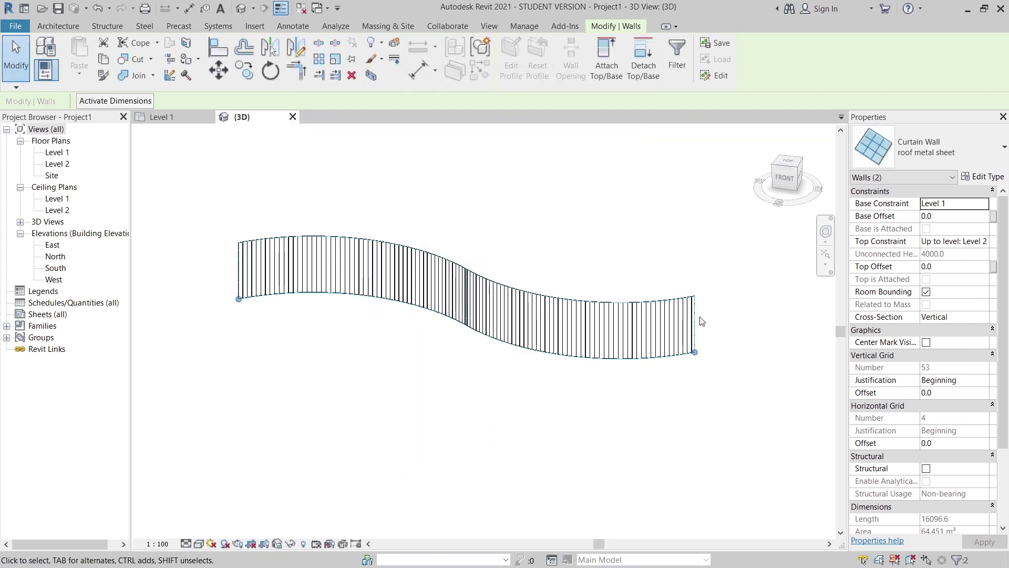
Start Mullion placement for all grid lines and duplicate the 50 x 150mm rectangular mullion type as "metal sheet Profile"
middle_click_drag(538, 378, 651, 368, "shift")
middle_click_drag(694, 250, 529, 385, "shift")
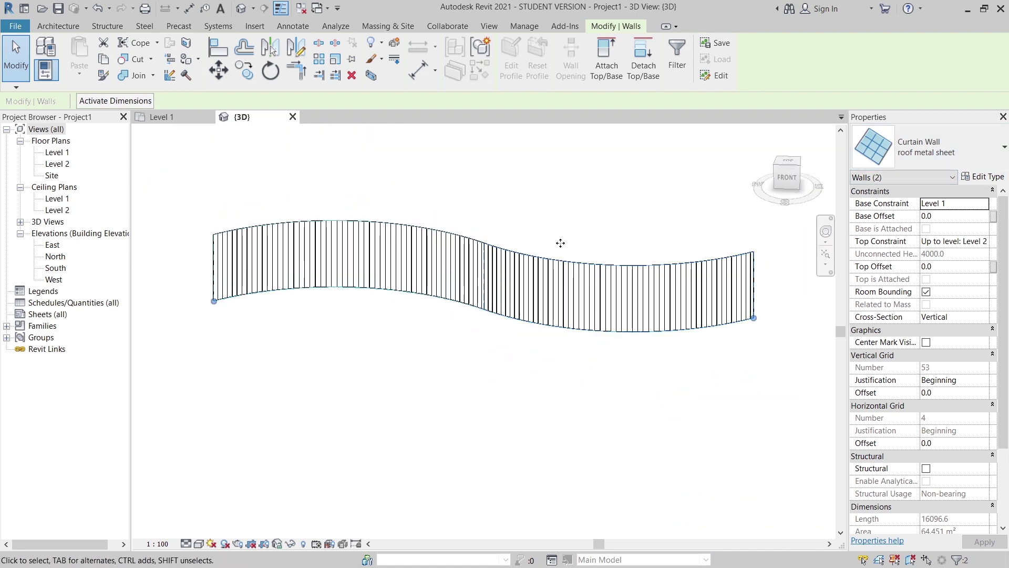
left_click(58, 26)
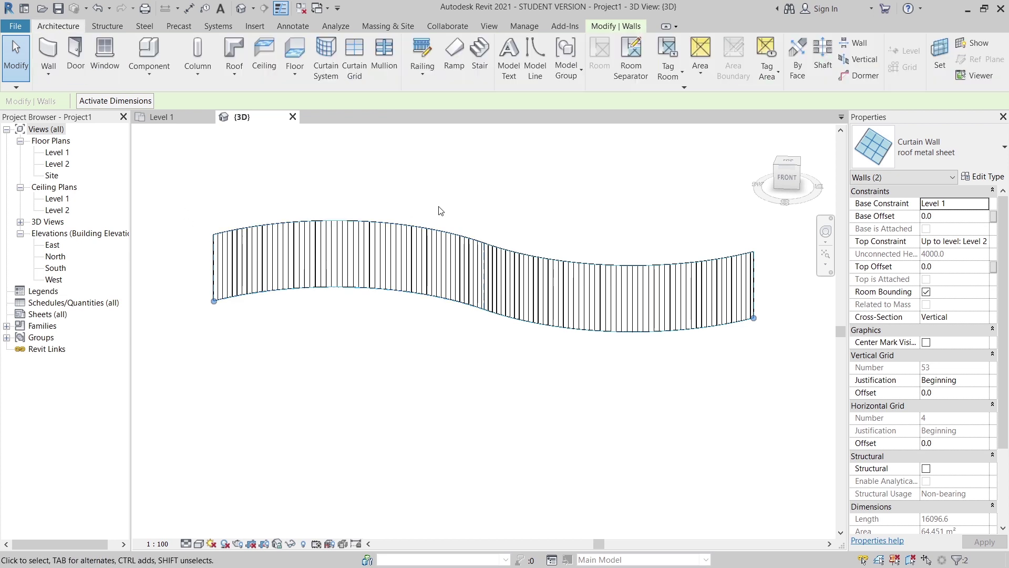
left_click(385, 62)
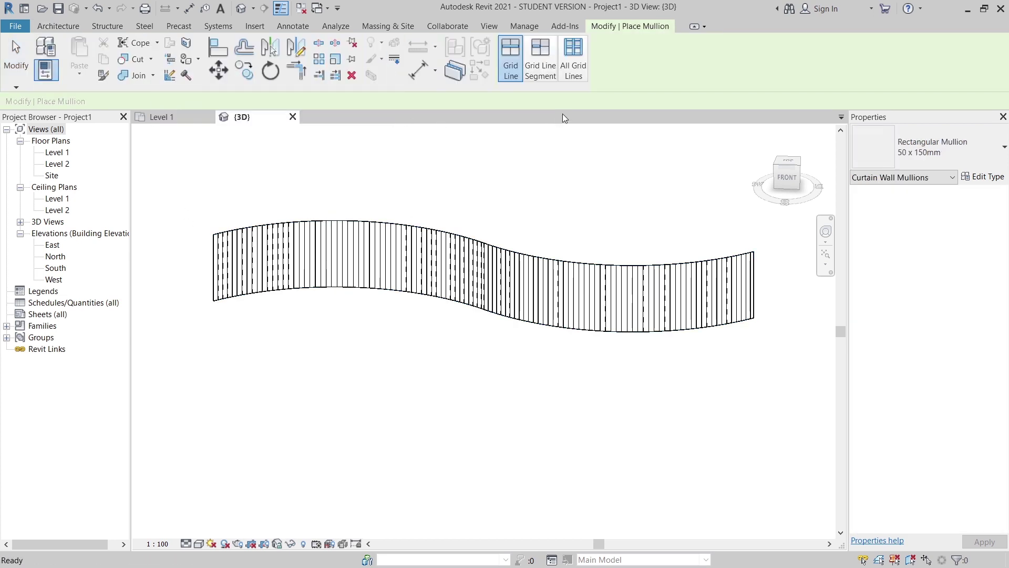
left_click(585, 60)
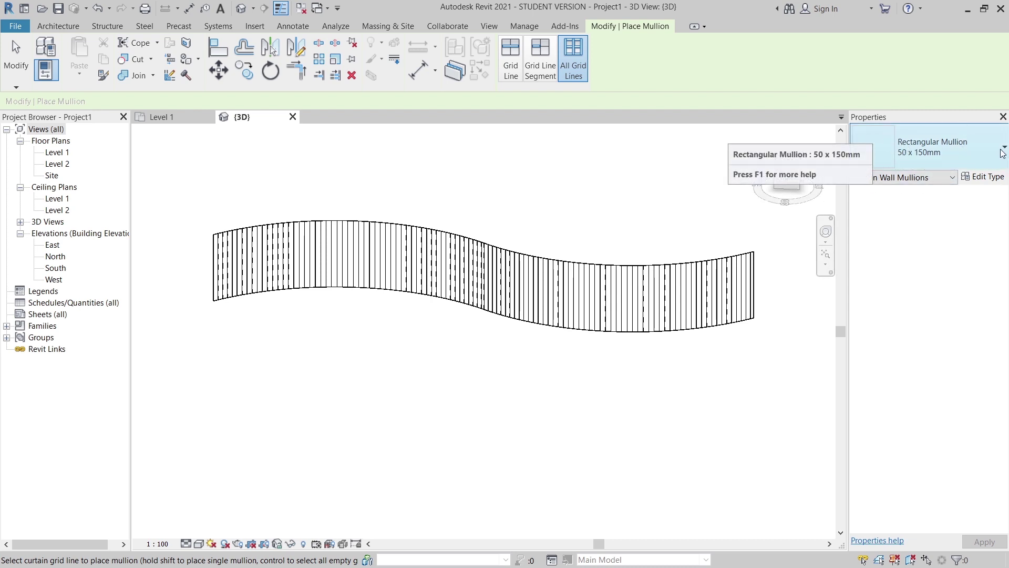
left_click(984, 177)
left_click(602, 102)
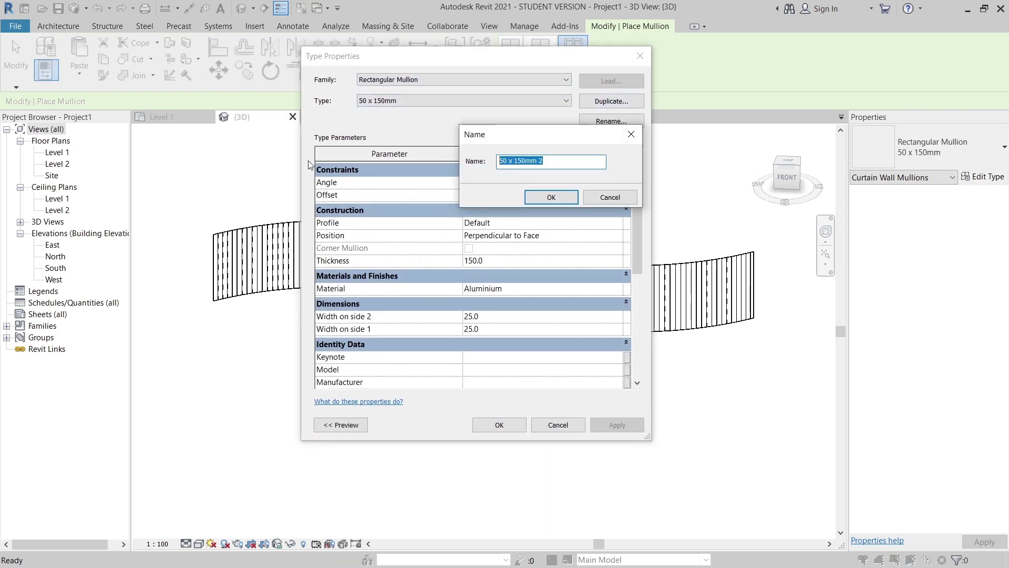
type("metal sheet Profi")
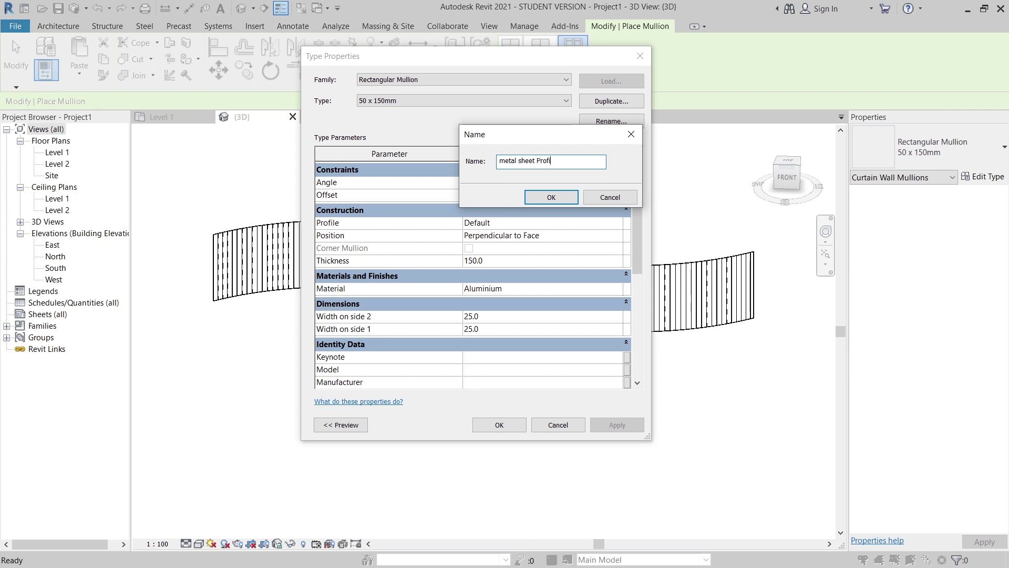
type("le")
key("Return")
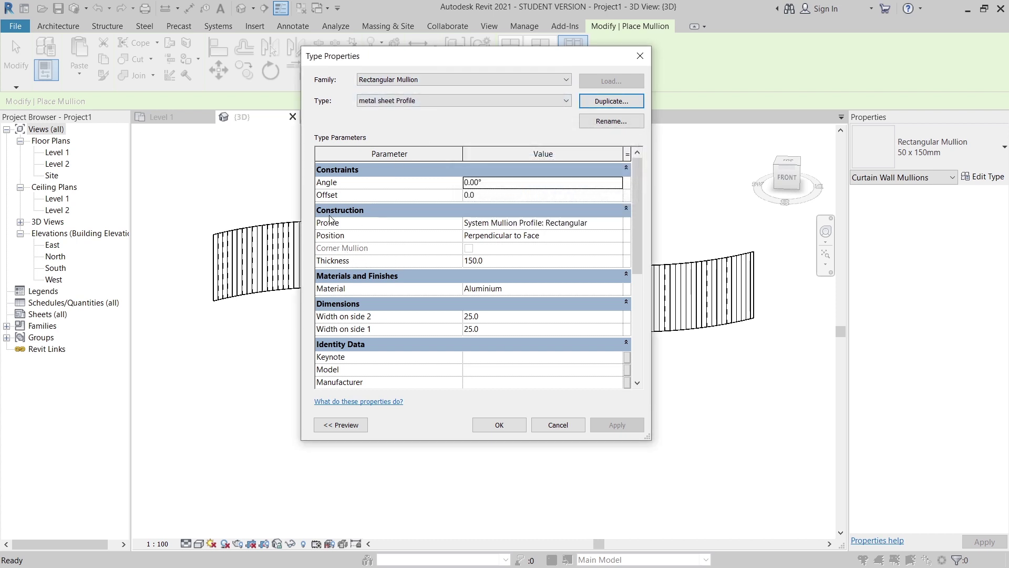
Set the new mullion type's profile to Family1 : Family1 and accept the type properties
left_click(621, 228)
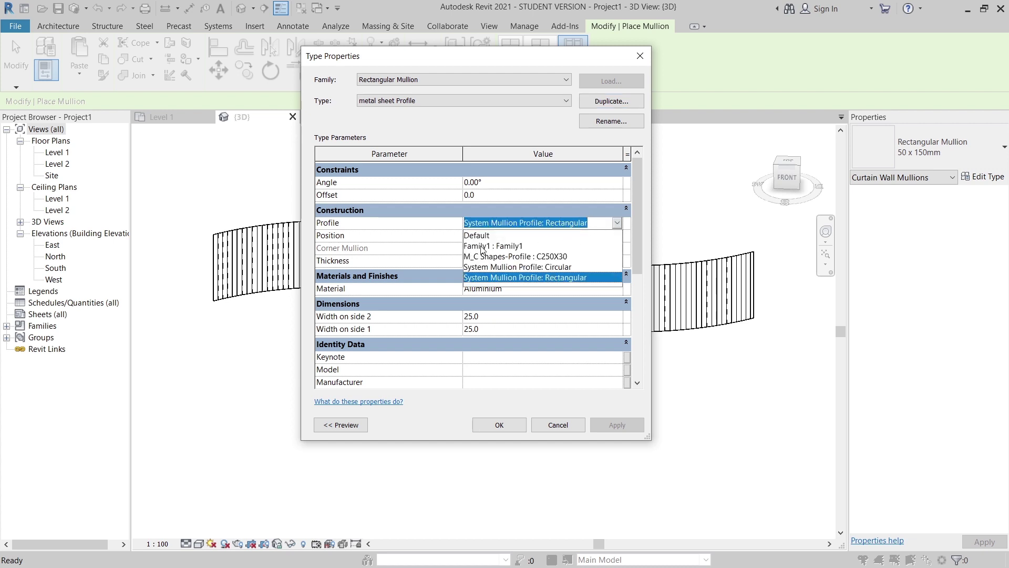
left_click(482, 246)
left_click(499, 425)
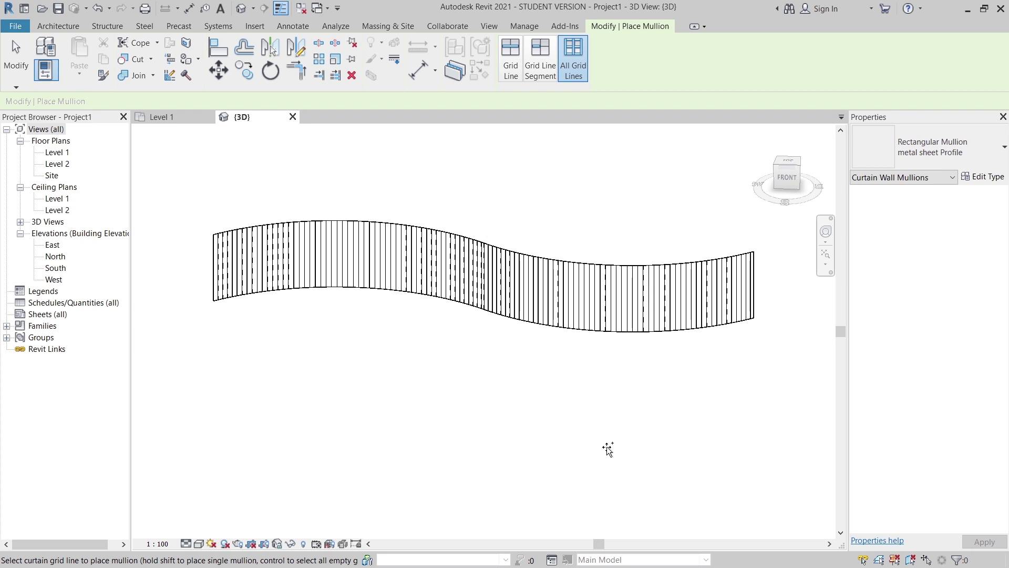
Place mullions on all grid lines of both curved curtain walls, deleting the elements that cannot be created, and end the command
left_click(627, 330)
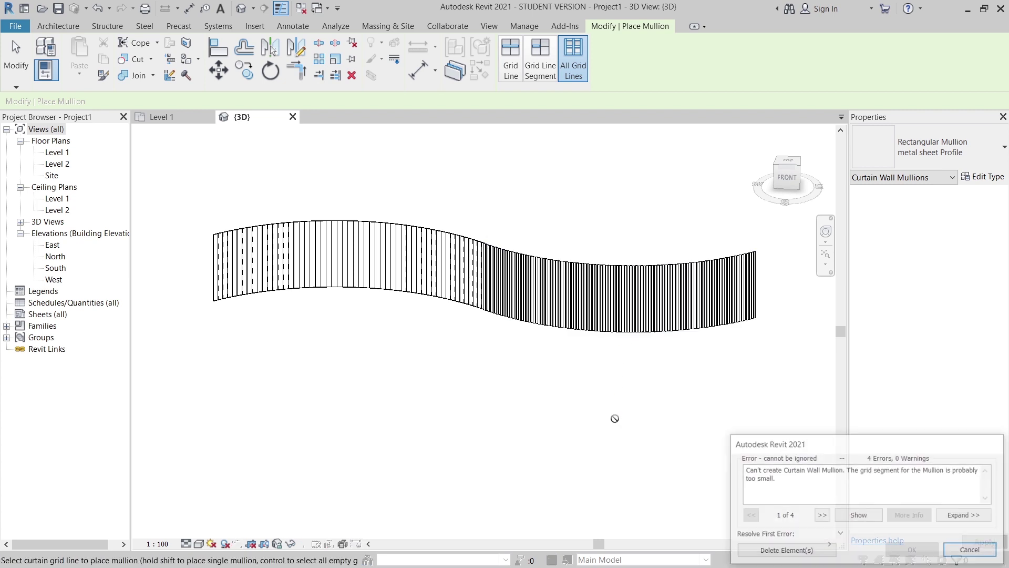
left_click(783, 551)
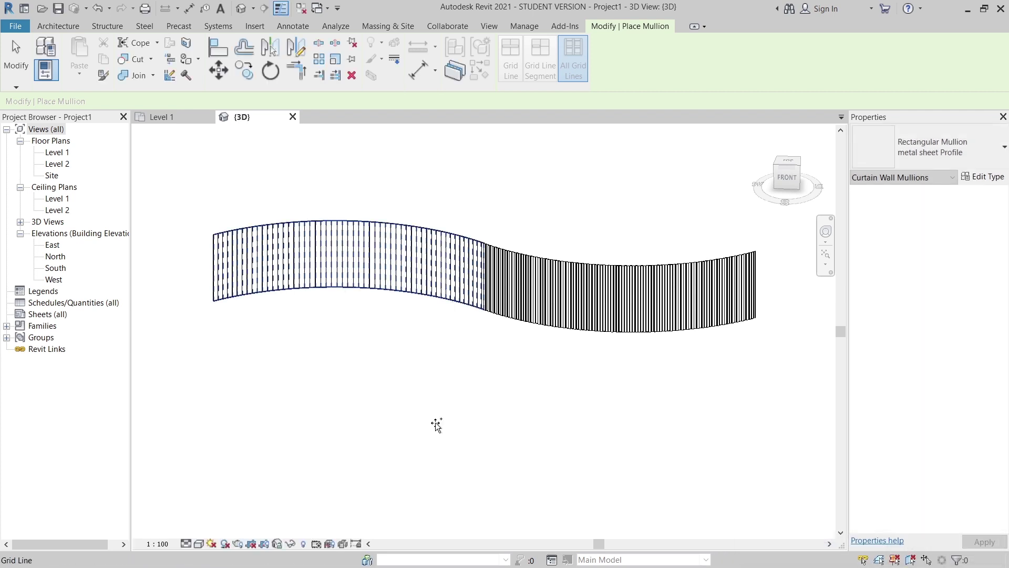
left_click(784, 550)
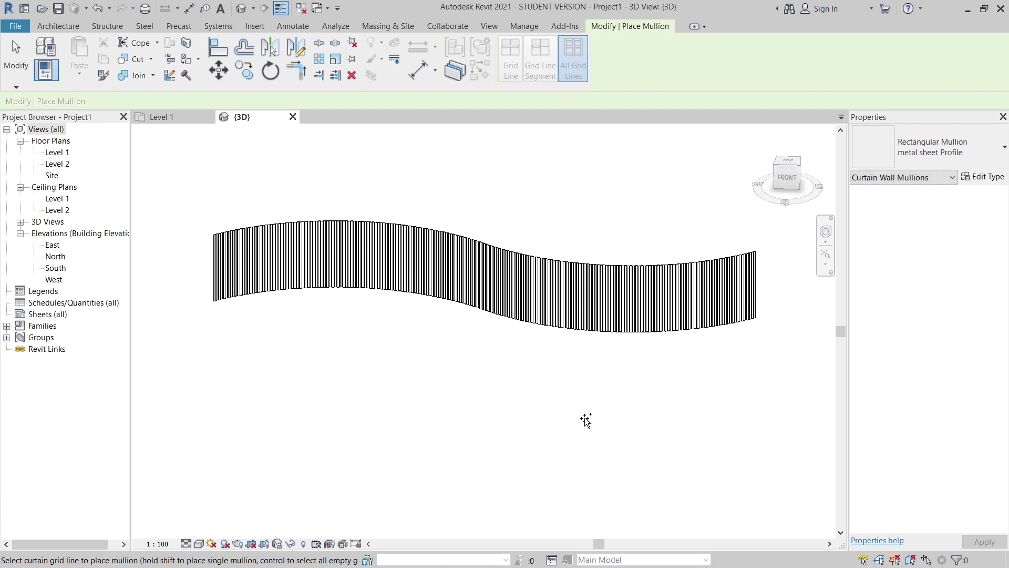
key("Escape")
Examine the sheet-profile mullions along the S-curved curtain walls from several angles, both close up and as a whole
middle_click_drag(586, 421, 249, 311, "shift")
scroll(452, 447, "up", 5)
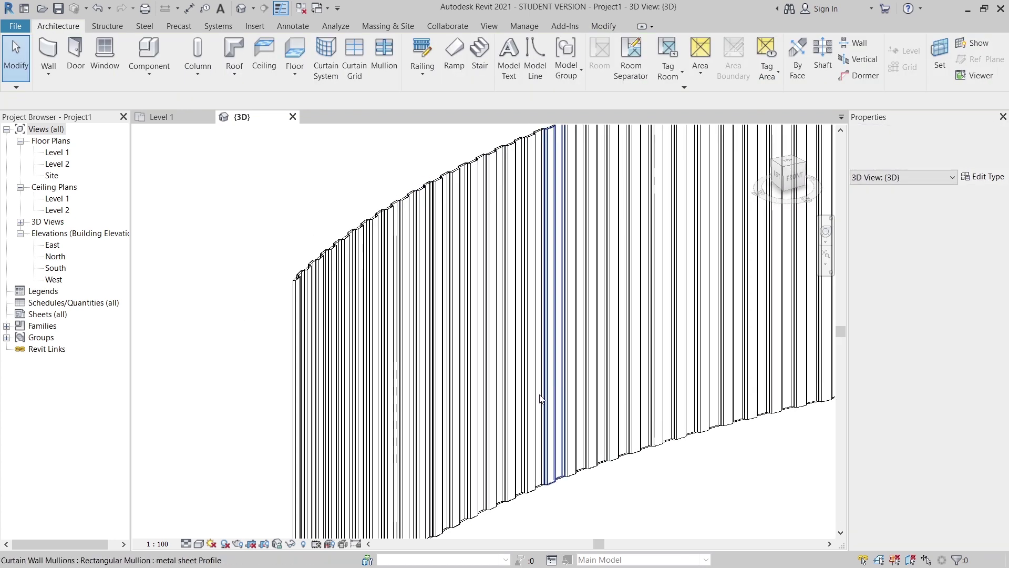
middle_click_drag(547, 466, 540, 406, "shift")
scroll(497, 251, "down", 5)
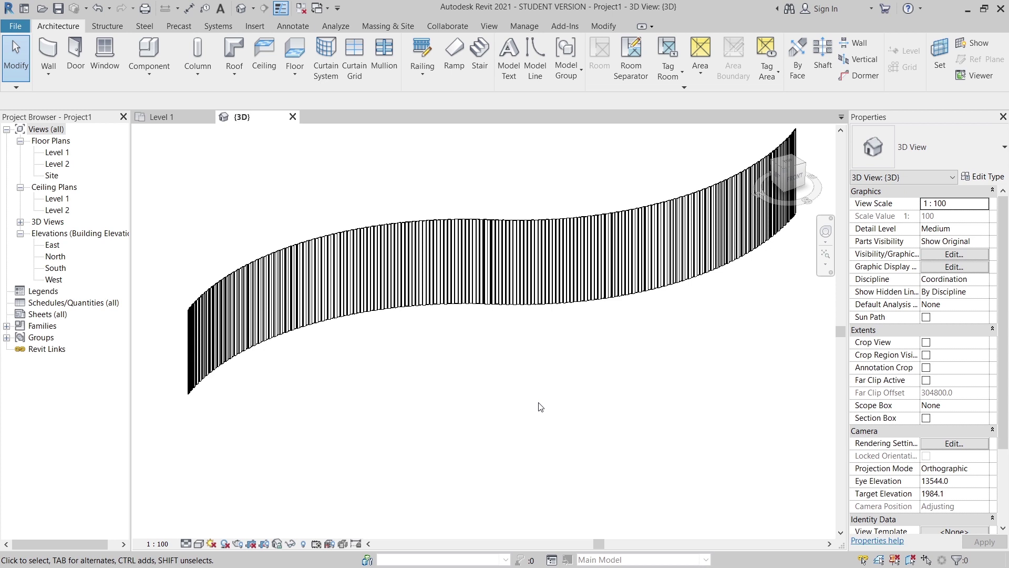
middle_click_drag(539, 406, 482, 417, "shift")
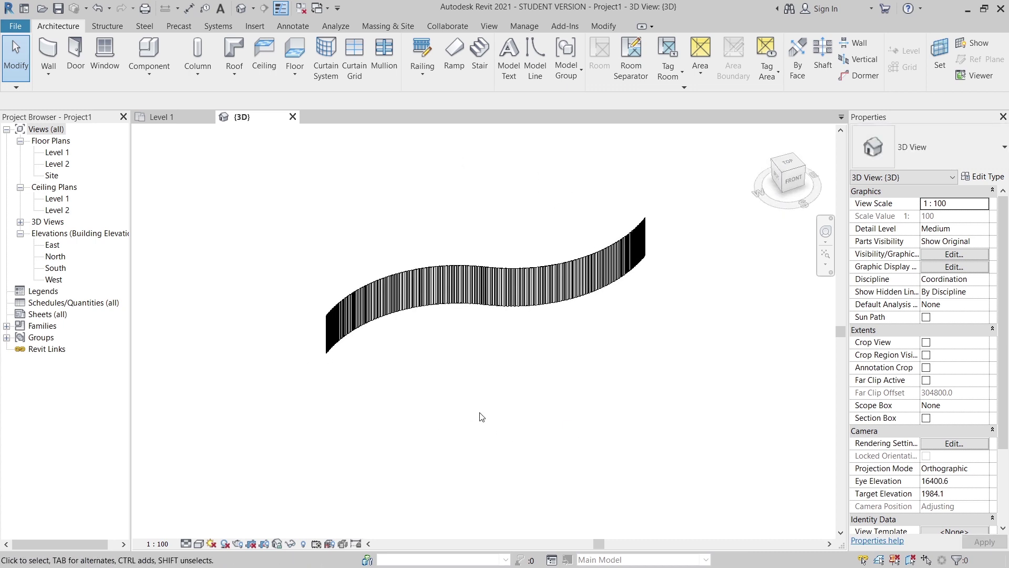
scroll(337, 356, "up", 5)
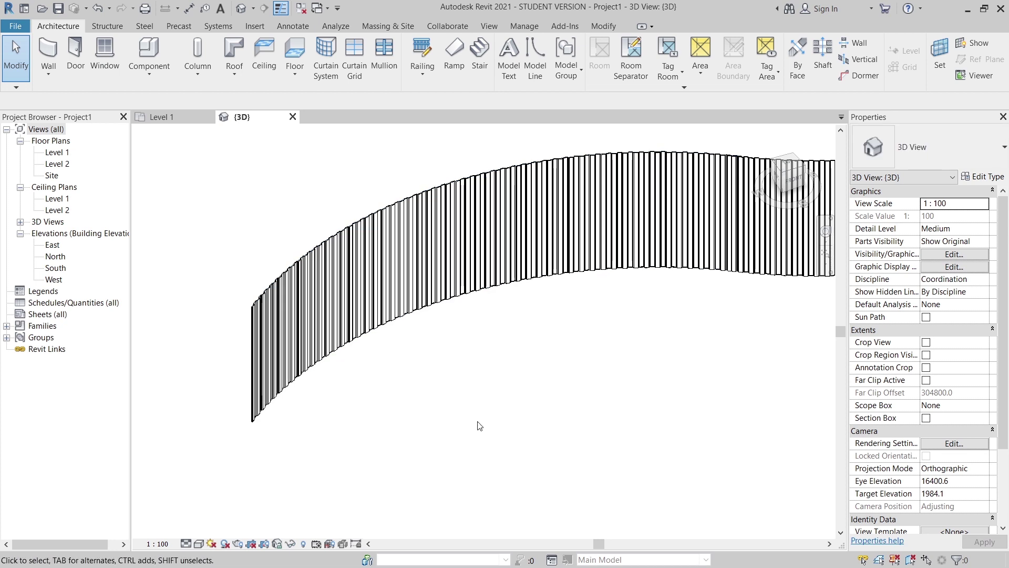
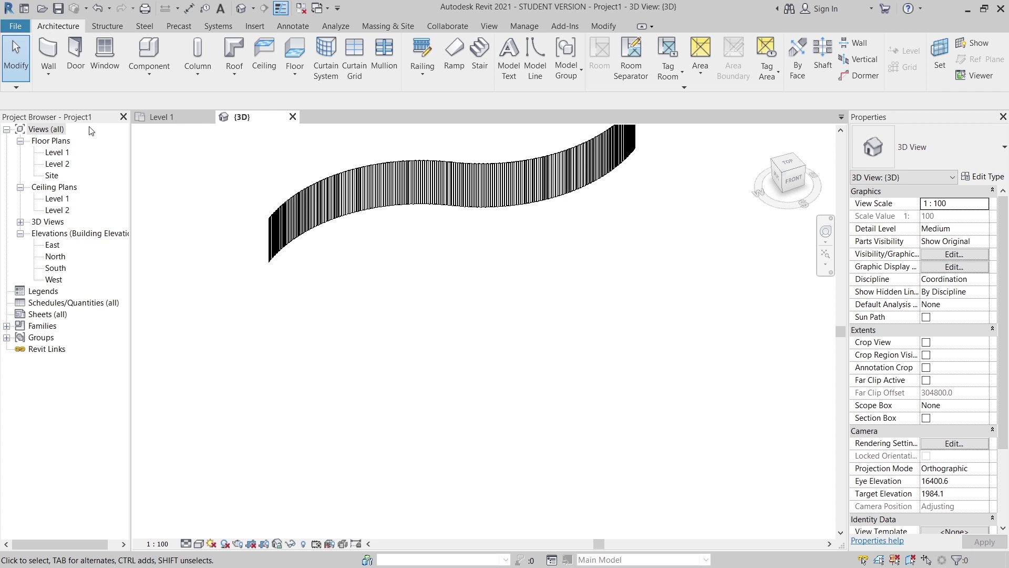
Start a roof by footprint on Level 2 and sketch a rectangular boundary about 13400 by 19000 mm in front of the curved walls
left_click(233, 79)
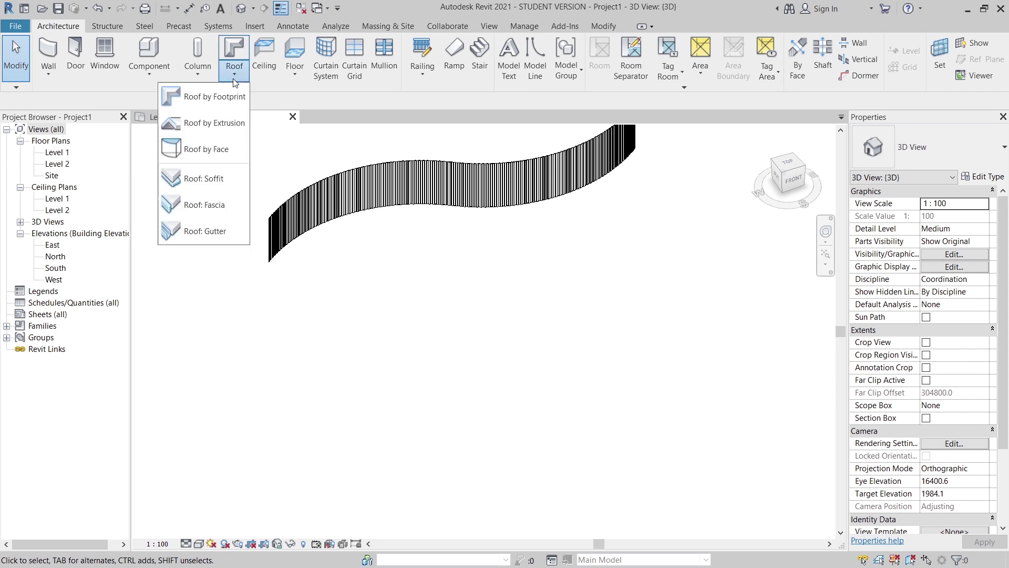
left_click(218, 105)
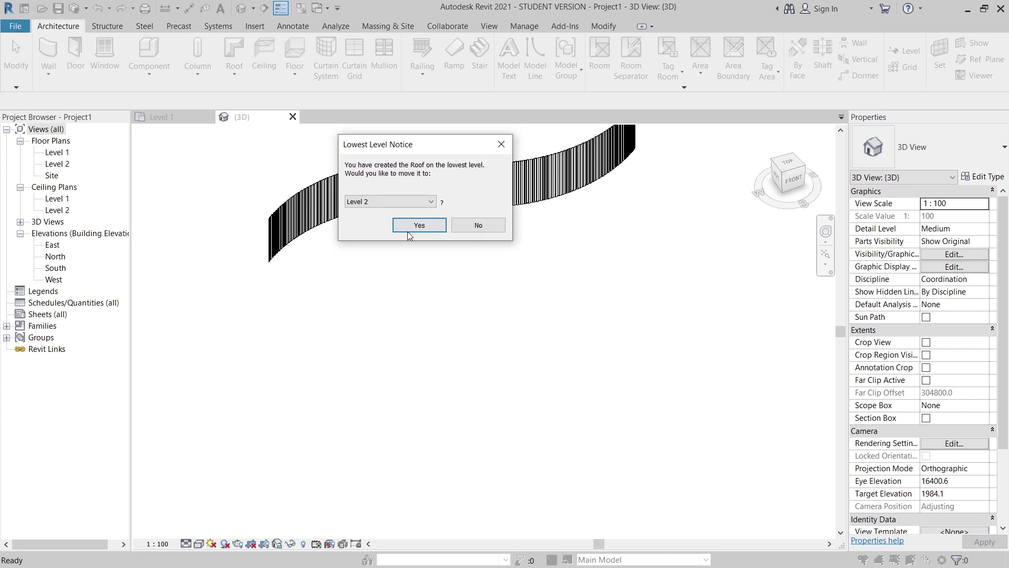
left_click(411, 226)
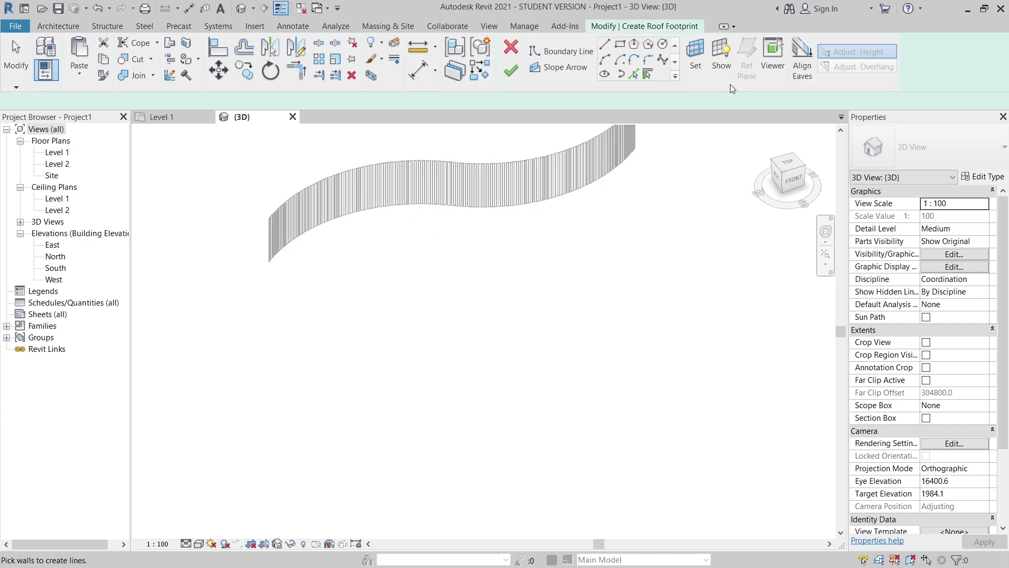
left_click(620, 47)
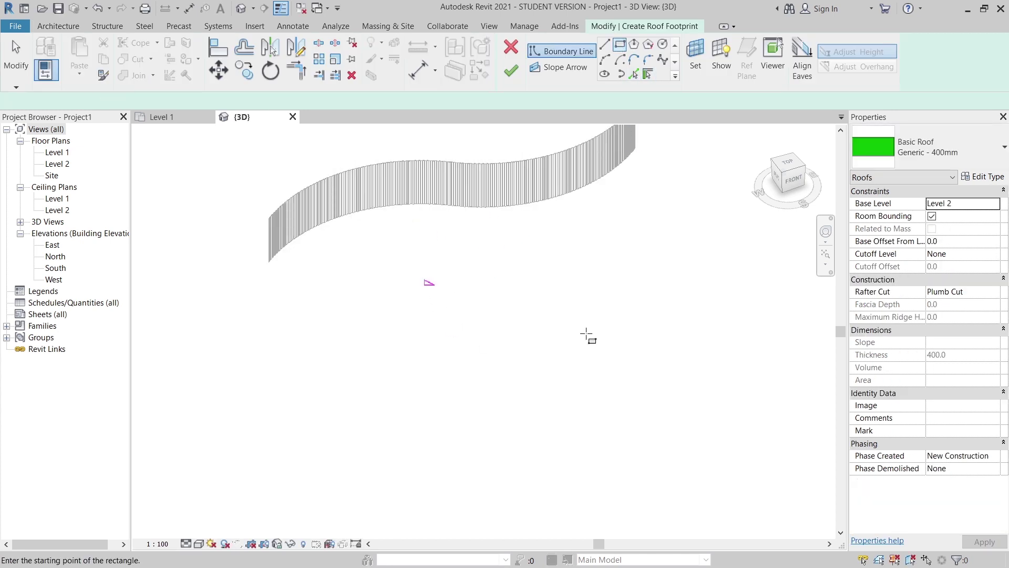
left_click(430, 280)
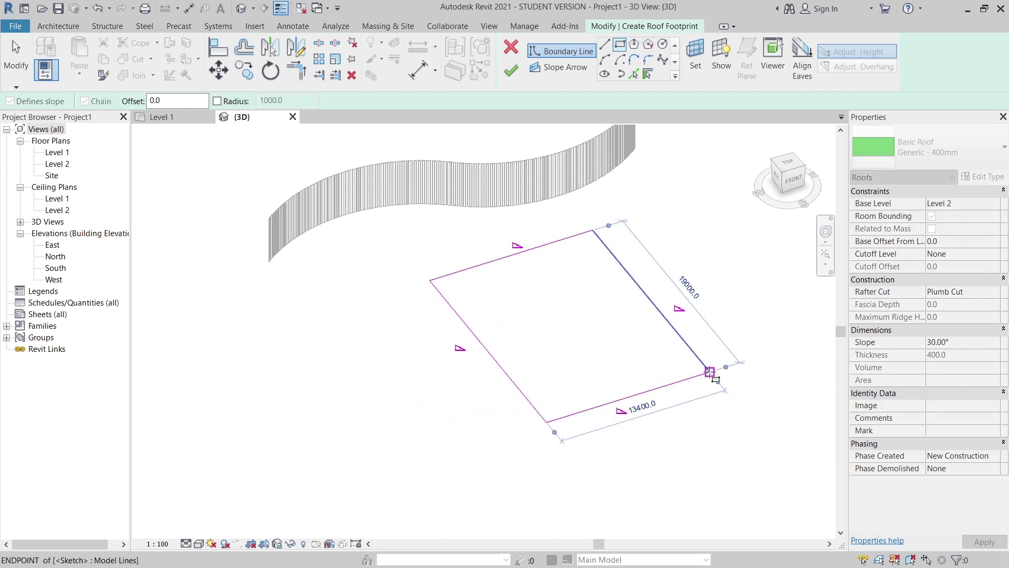
left_click(710, 373)
Set both side lengths of the rectangular roof boundary to 9 m and end the rectangle sketching
left_click(690, 287)
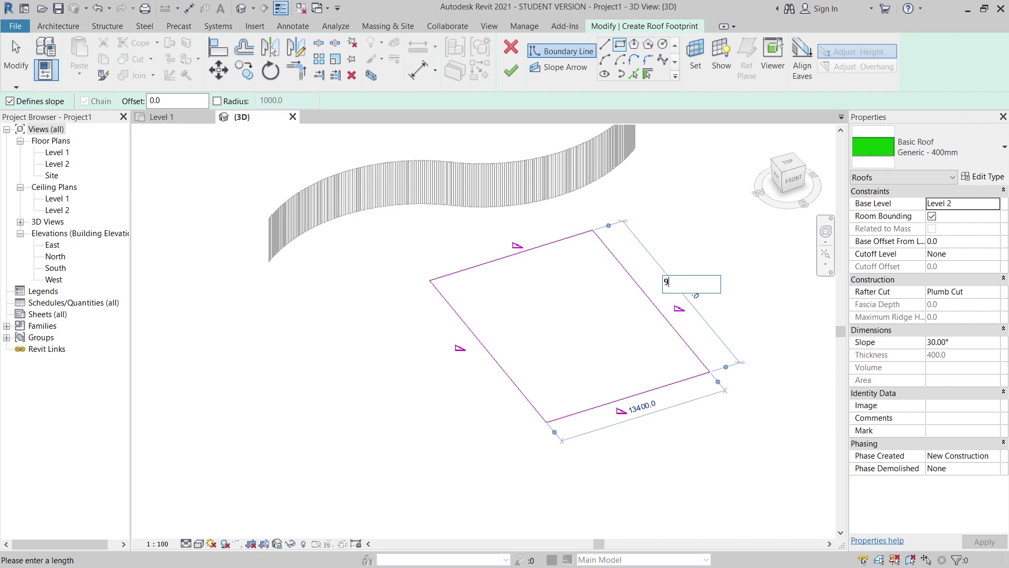
key("Return")
left_click(634, 409)
type("9m")
key("Return")
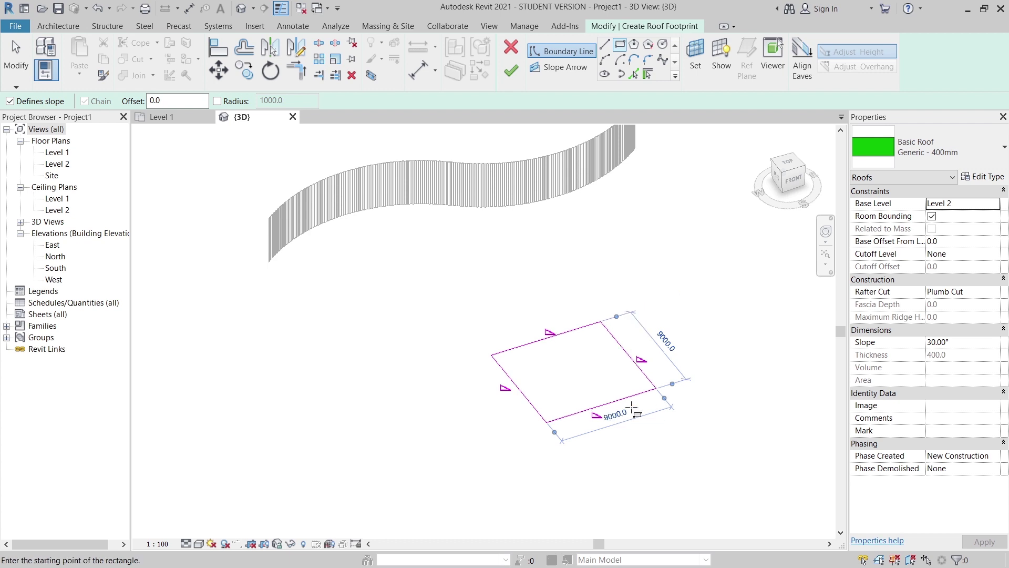
key("Escape")
Remove the slope definition from all four boundary lines and finish the roof footprint
middle_click_drag(634, 412, 522, 316, "shift")
key("Escape")
left_click_drag(345, 213, 625, 385)
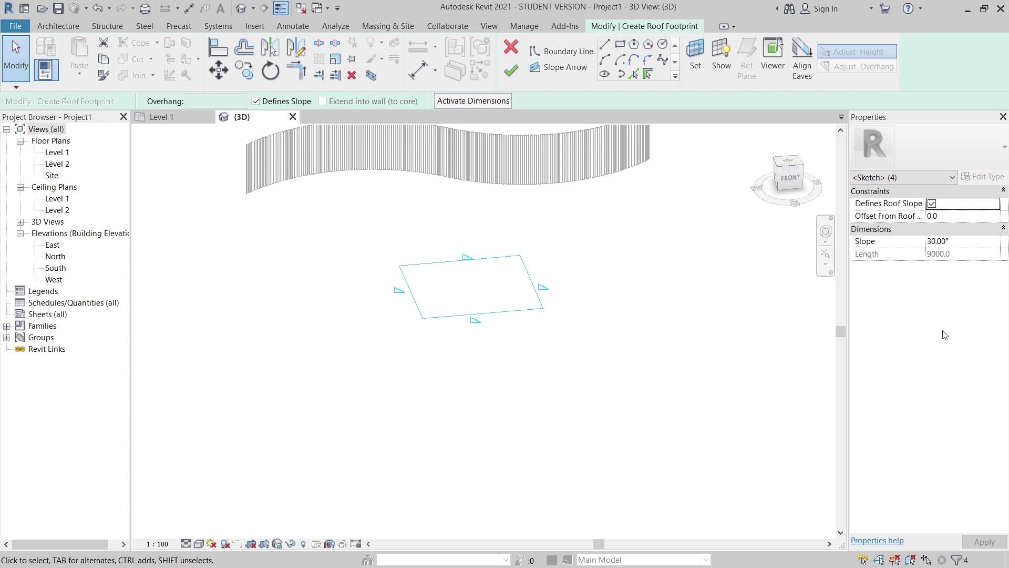
left_click(931, 204)
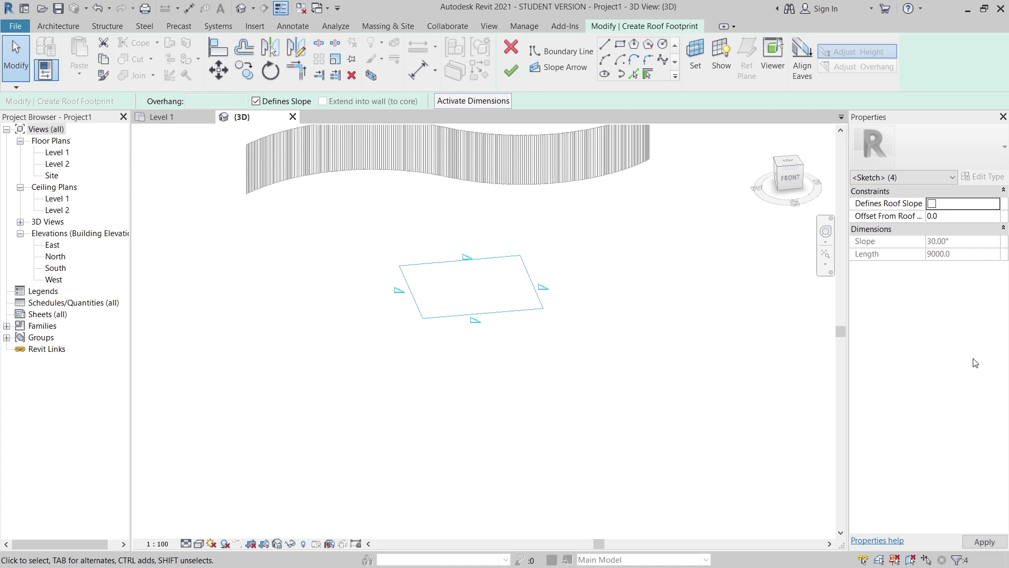
left_click(984, 547)
left_click(508, 74)
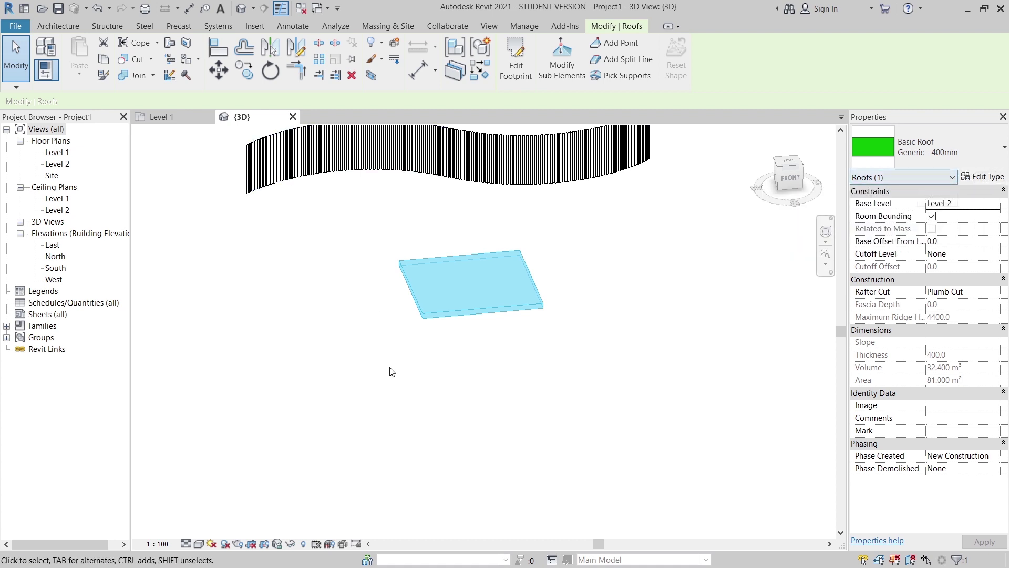
Change the new roof to the Sloped Glazing type and duplicate that type as "Zic Roof"
left_click(995, 157)
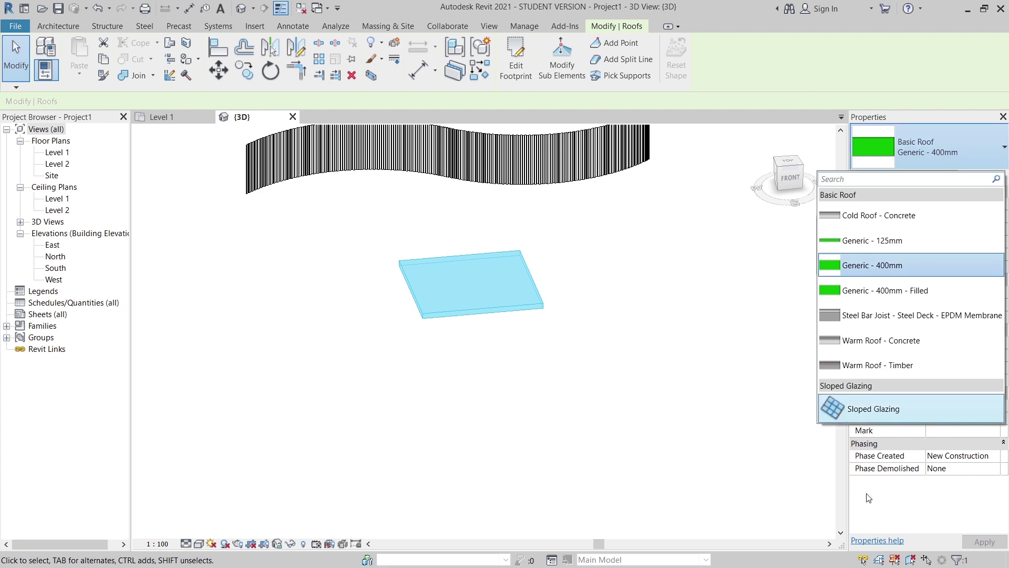
left_click(903, 411)
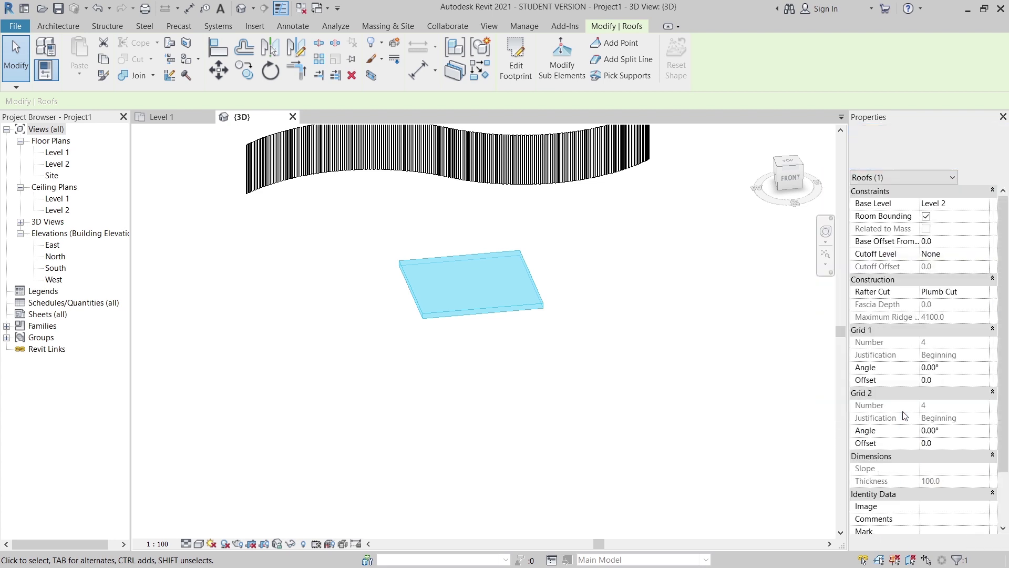
left_click(982, 177)
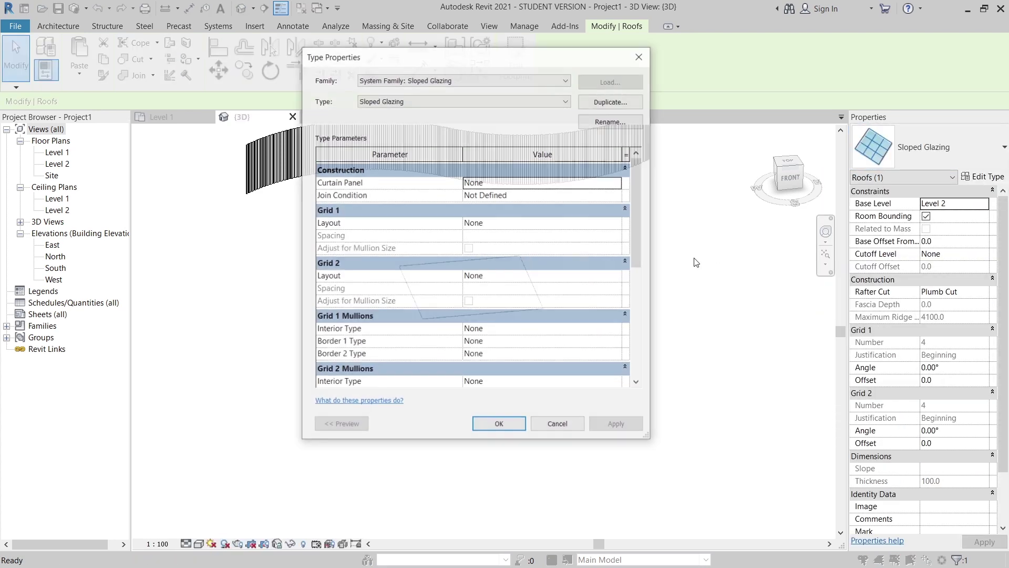
left_click(589, 102)
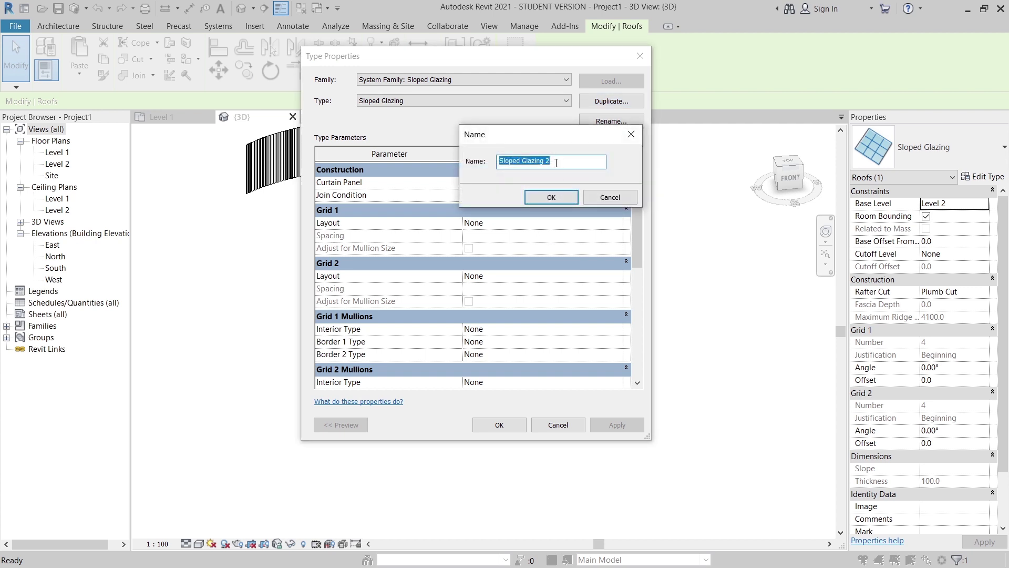
key("BackSpace")
type("Zic Roof")
key("Return")
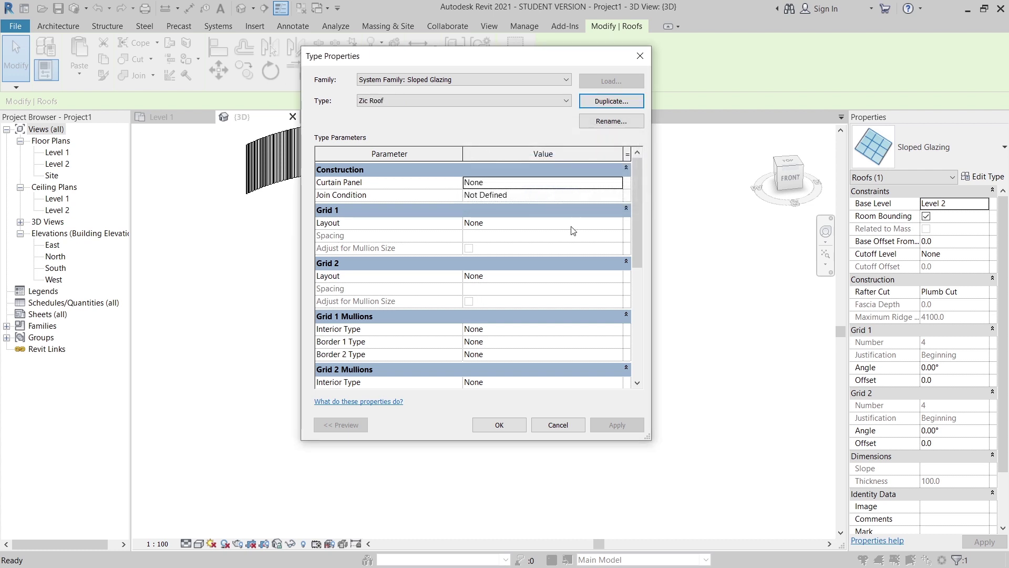
Set the Grid 1 layout of the Zic Roof type to Fixed Distance with 300 mm spacing and accept the type properties
left_click(613, 225)
left_click(537, 248)
left_click(525, 235)
type("300")
key("Return")
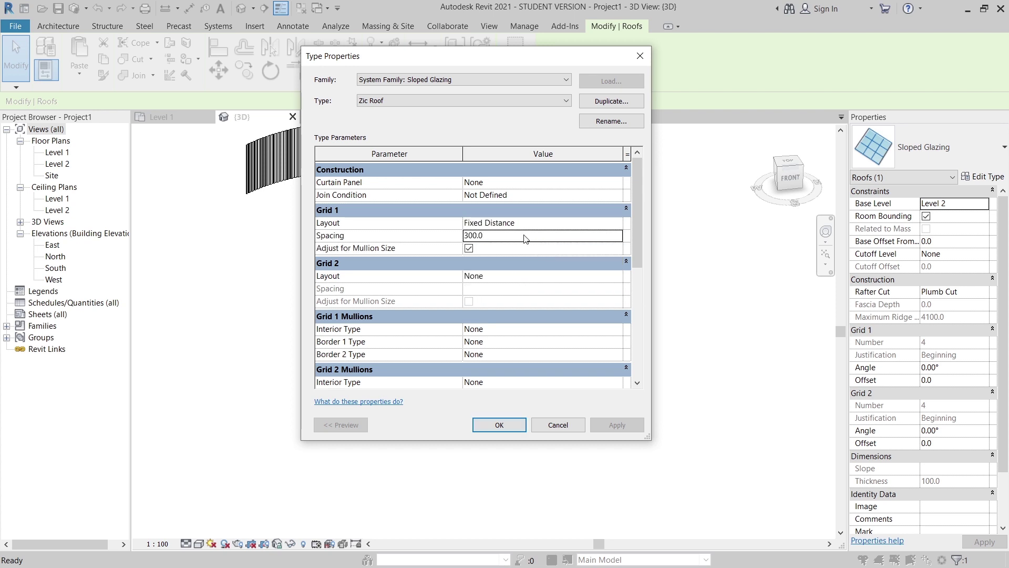
left_click(499, 424)
Place metal sheet Profile mullions on all grid lines of the roof, deleting the elements that cannot be created, and end the command
middle_click_drag(467, 430, 476, 391, "shift")
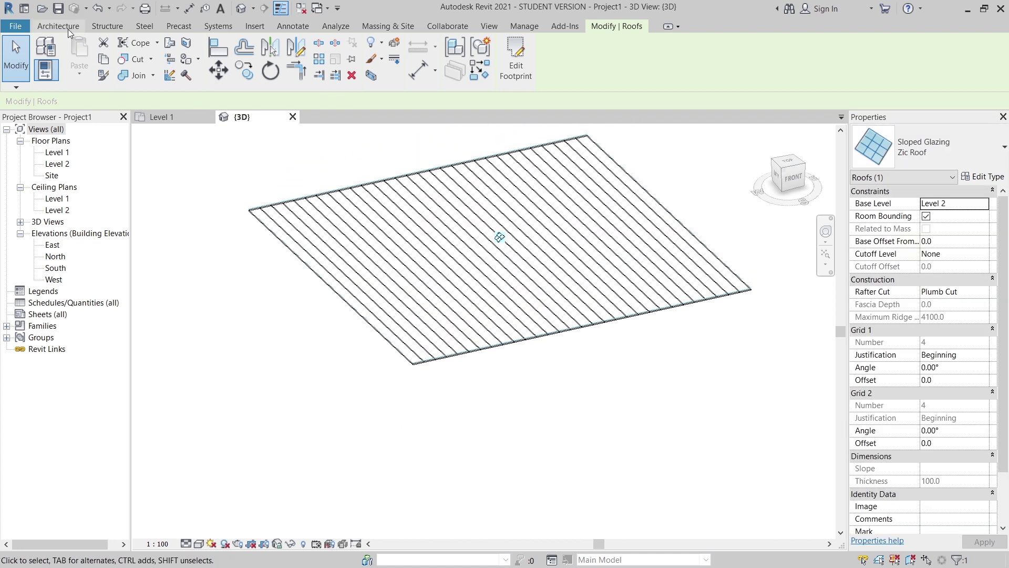
left_click(69, 28)
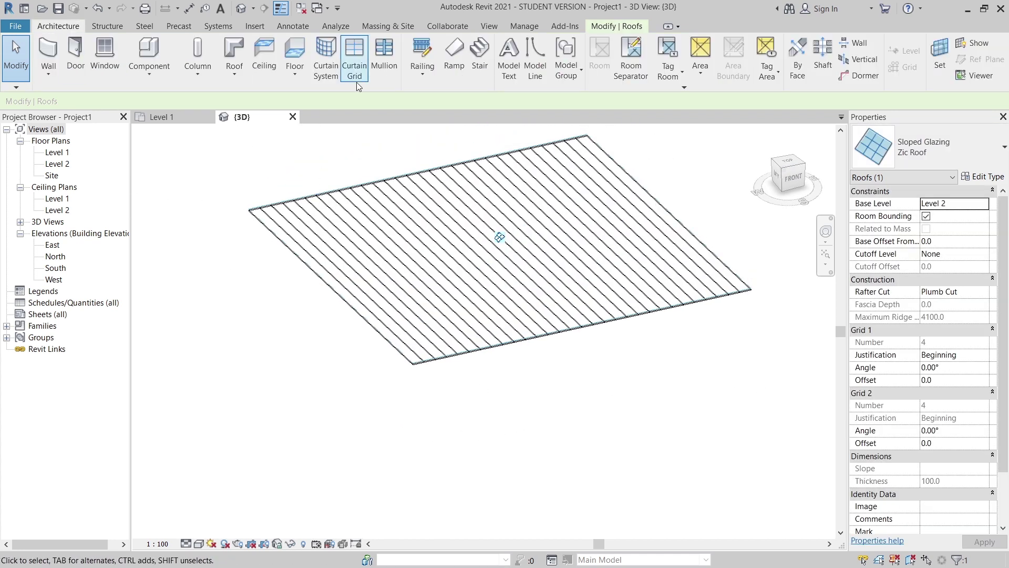
left_click(384, 55)
left_click(573, 63)
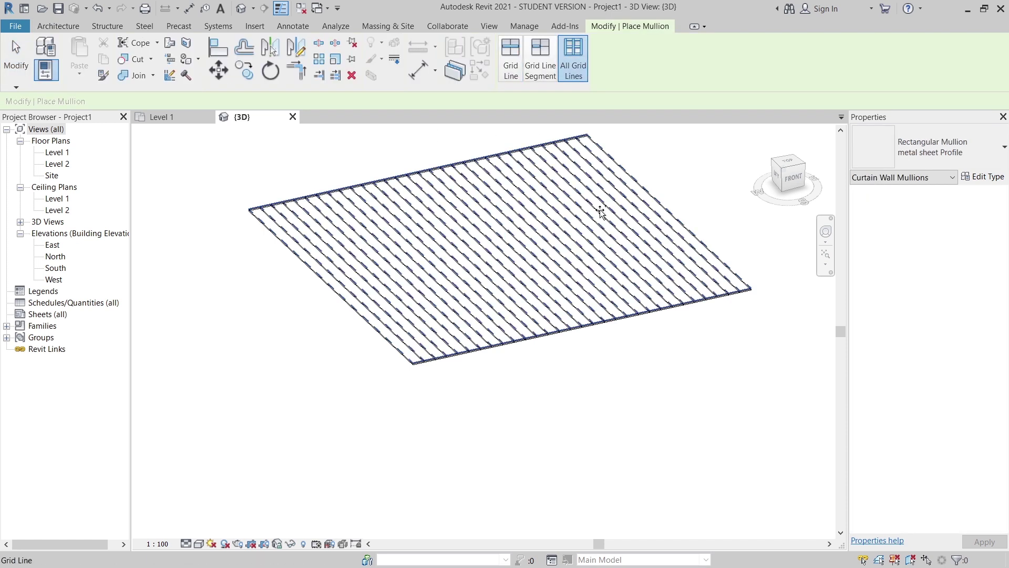
left_click(592, 341)
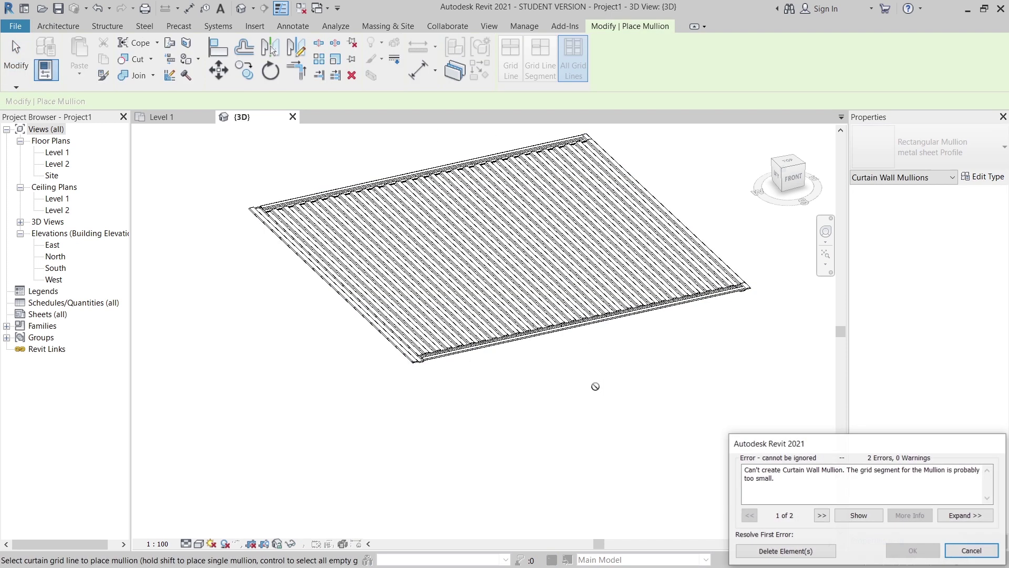
left_click(823, 549)
key("Escape")
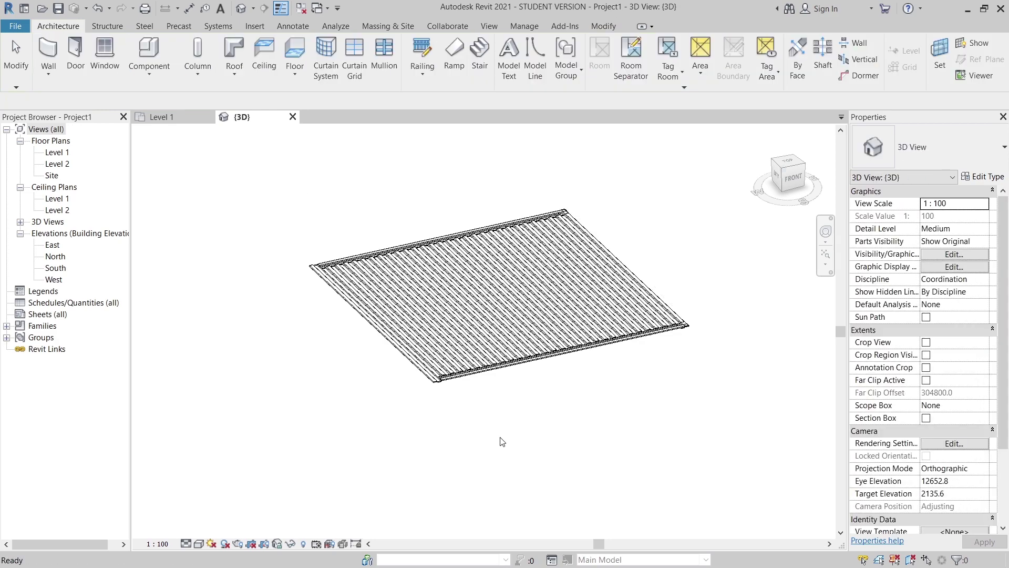
Examine the sheet-profile mullions on the flat roof, especially where the border mullions meet at the front corner
scroll(478, 386, "up", 5)
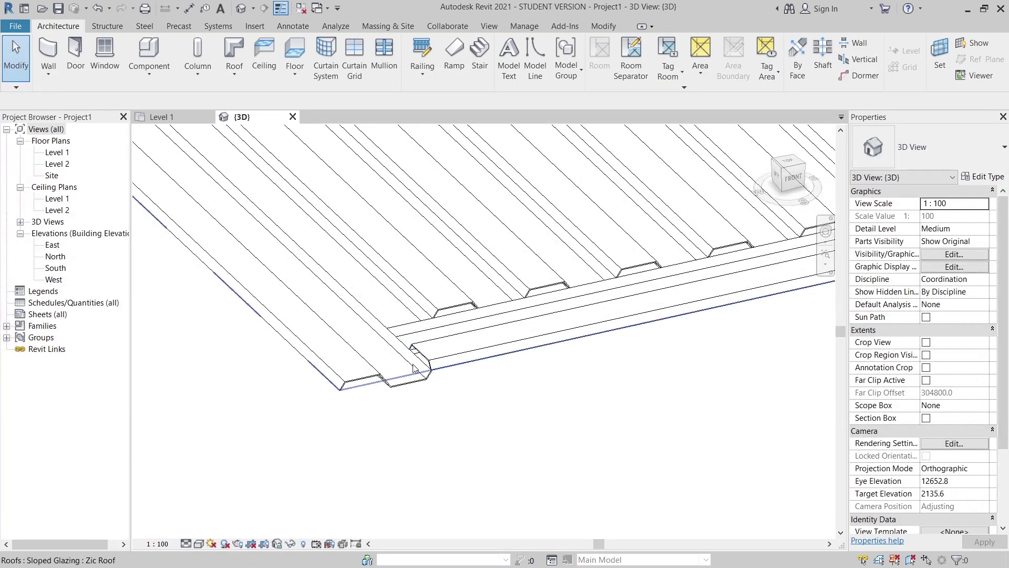
scroll(589, 389, "down", 3)
scroll(589, 431, "down", 6)
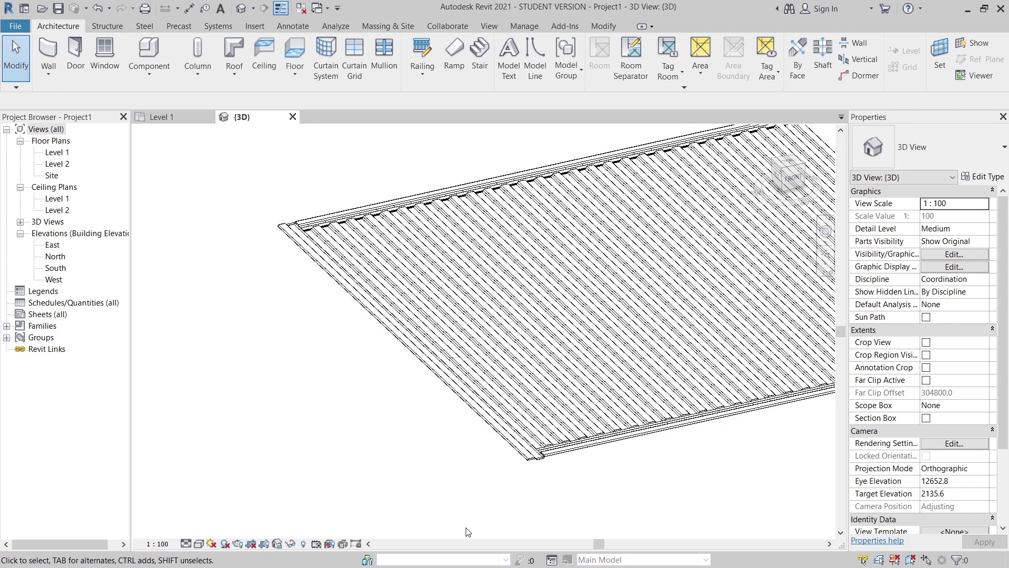
scroll(602, 493, "down", 3)
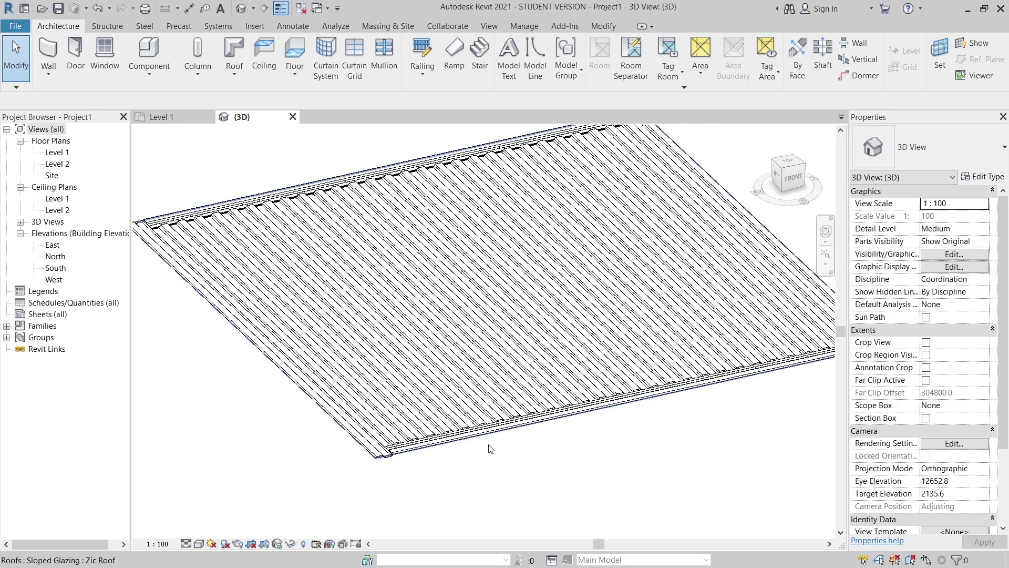
scroll(485, 462, "up", 3)
middle_click_drag(485, 463, 602, 441)
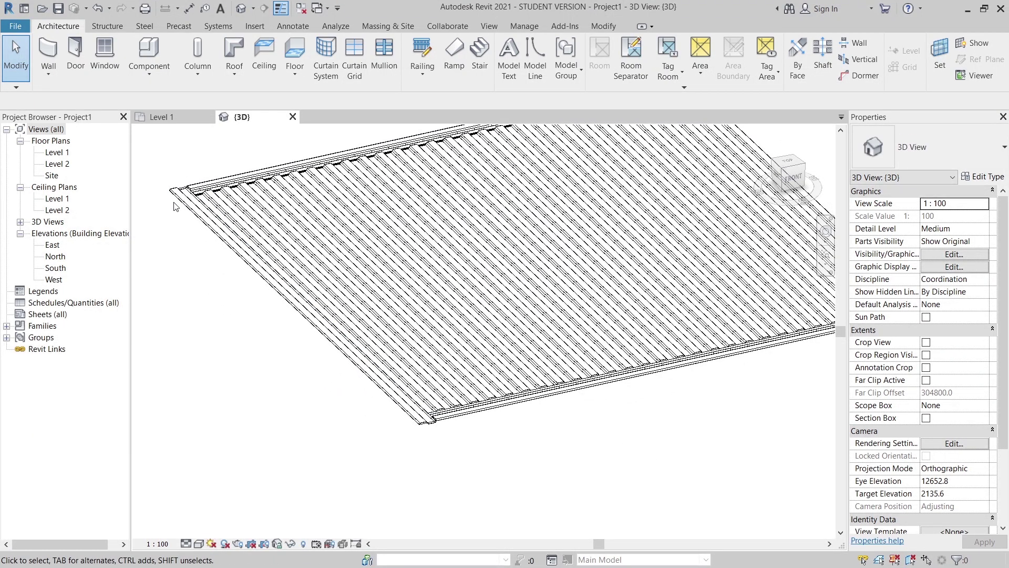
scroll(260, 277, "down", 3)
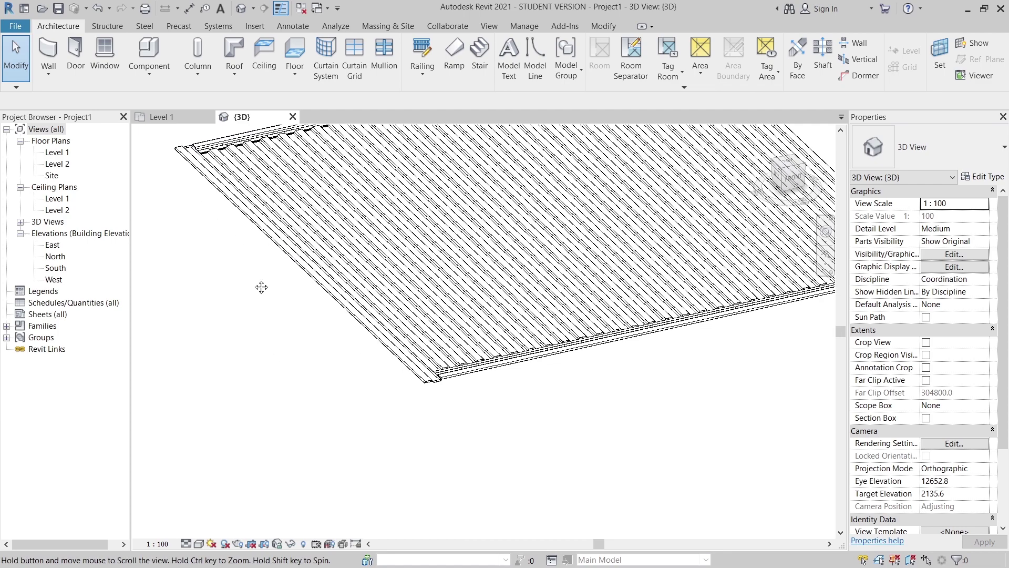
scroll(388, 327, "up", 2)
scroll(503, 337, "down", 2)
scroll(321, 405, "up", 5)
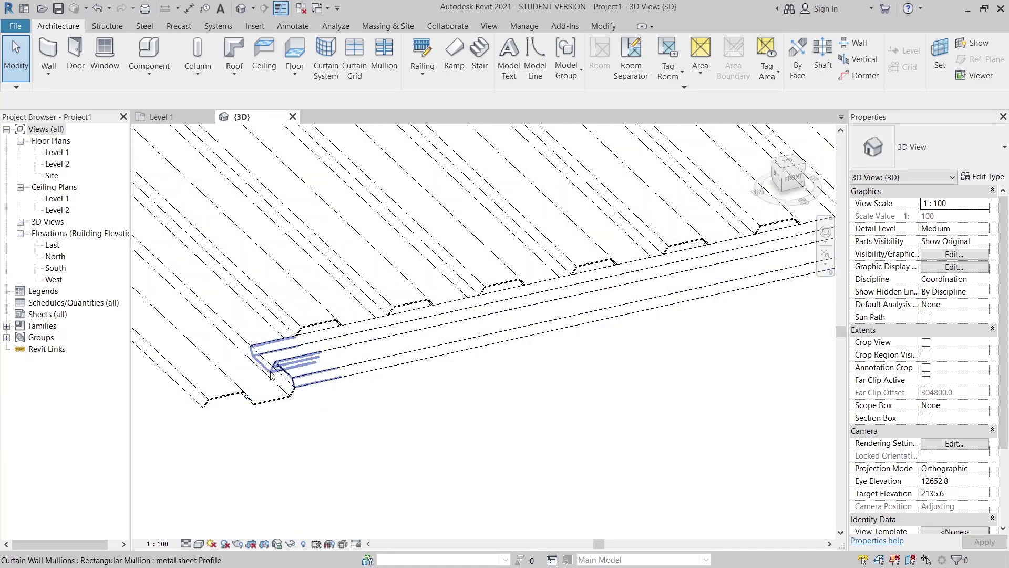
scroll(361, 428, "up", 2)
middle_click_drag(361, 428, 550, 390)
scroll(549, 391, "down", 5)
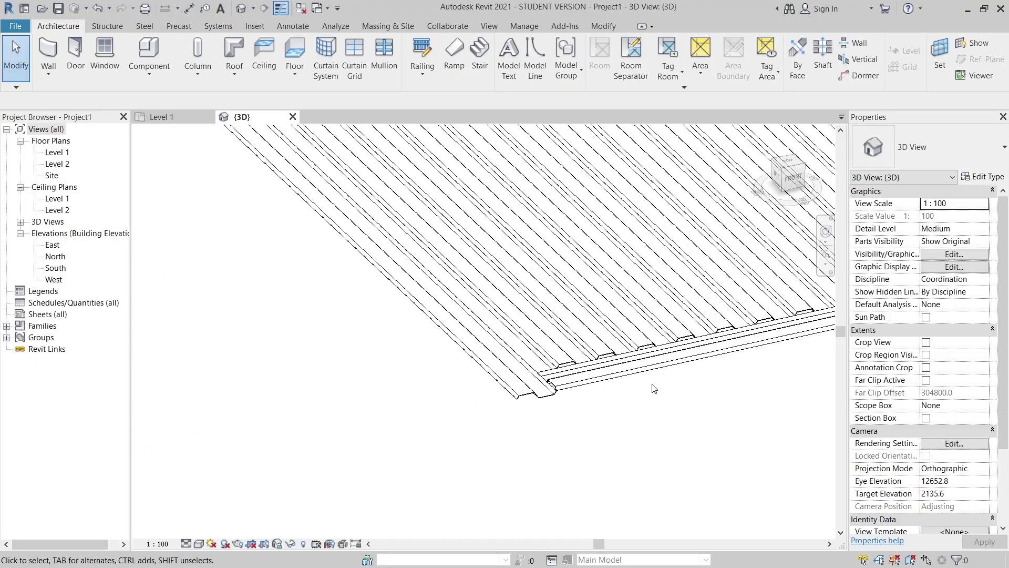
scroll(520, 458, "up", 3)
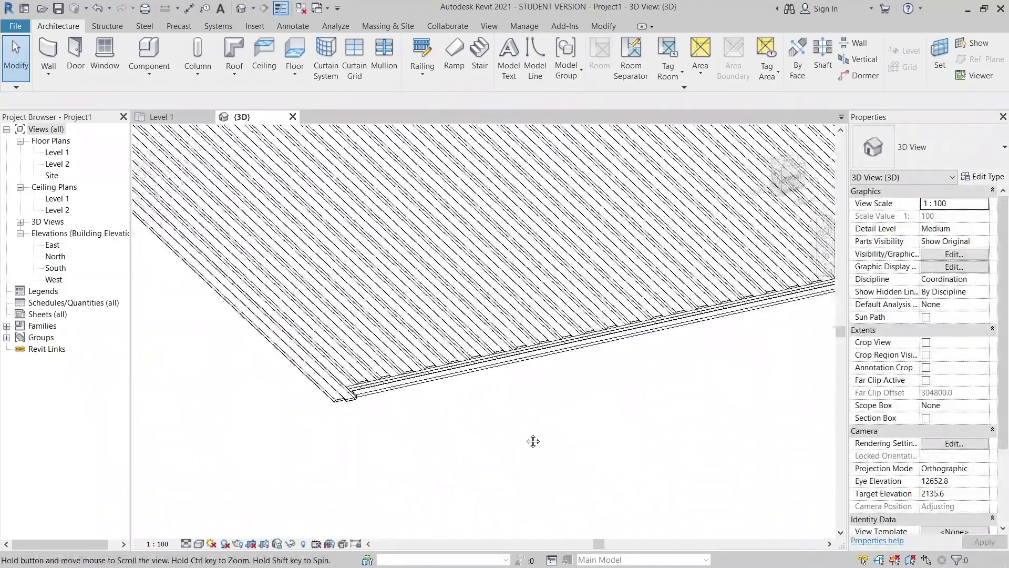
scroll(515, 449, "down", 2)
scroll(371, 424, "up", 1)
scroll(359, 417, "up", 4)
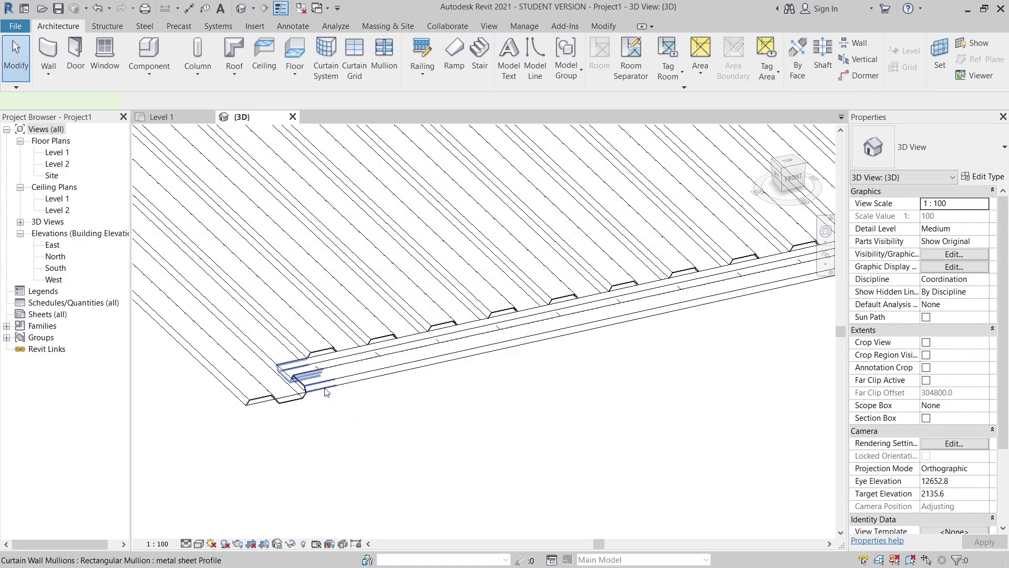
Select all mullions on the gridline along the roof's front edge and delete them
left_click(326, 392)
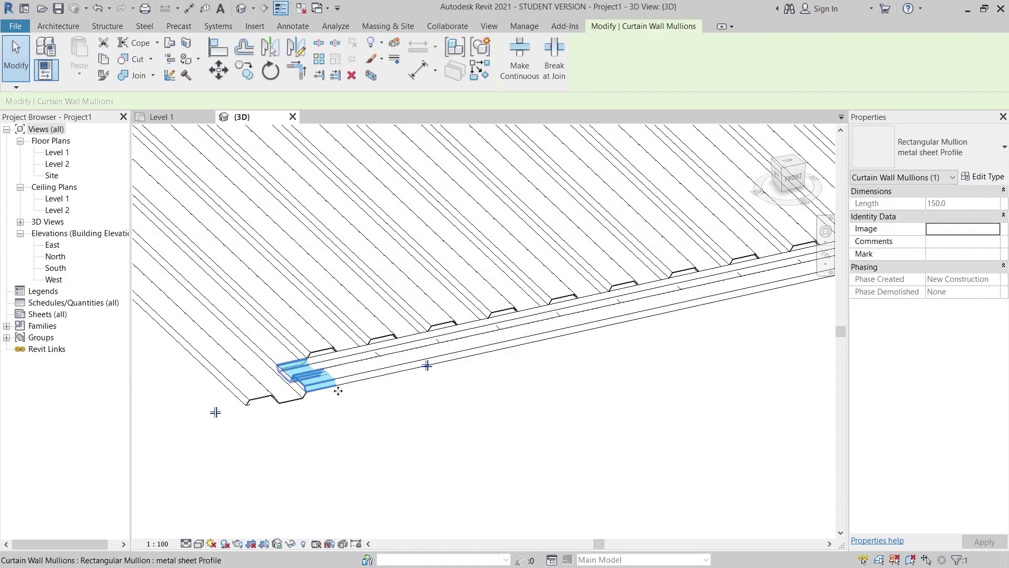
right_click(398, 404)
mouse_move(444, 149)
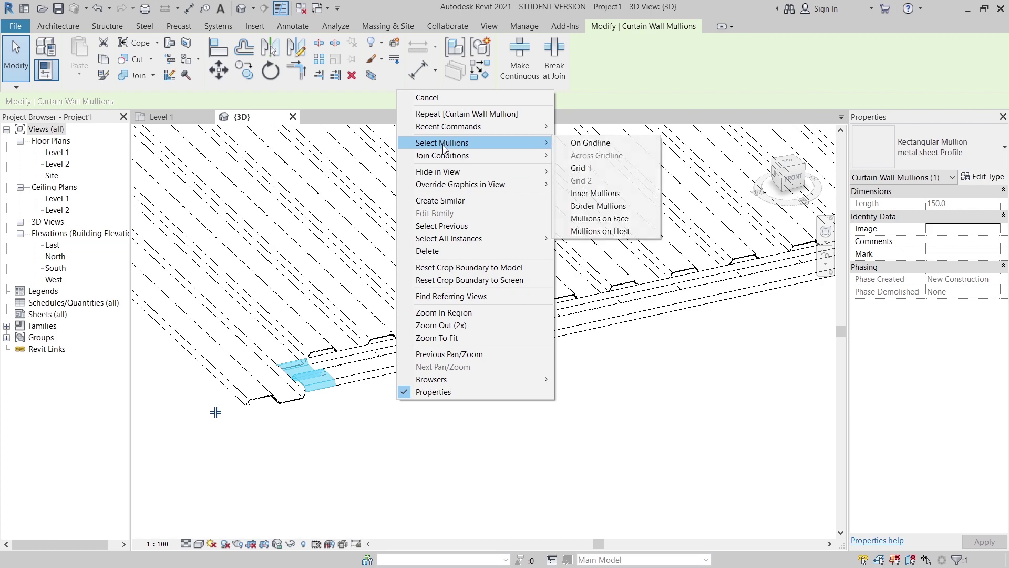
left_click(605, 143)
scroll(488, 383, "down", 8)
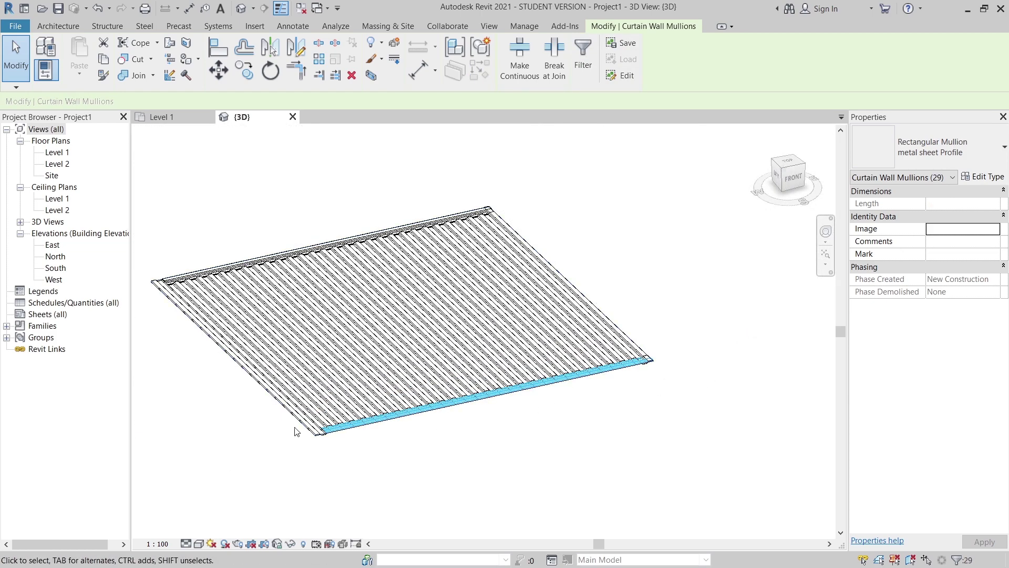
scroll(323, 436, "up", 2)
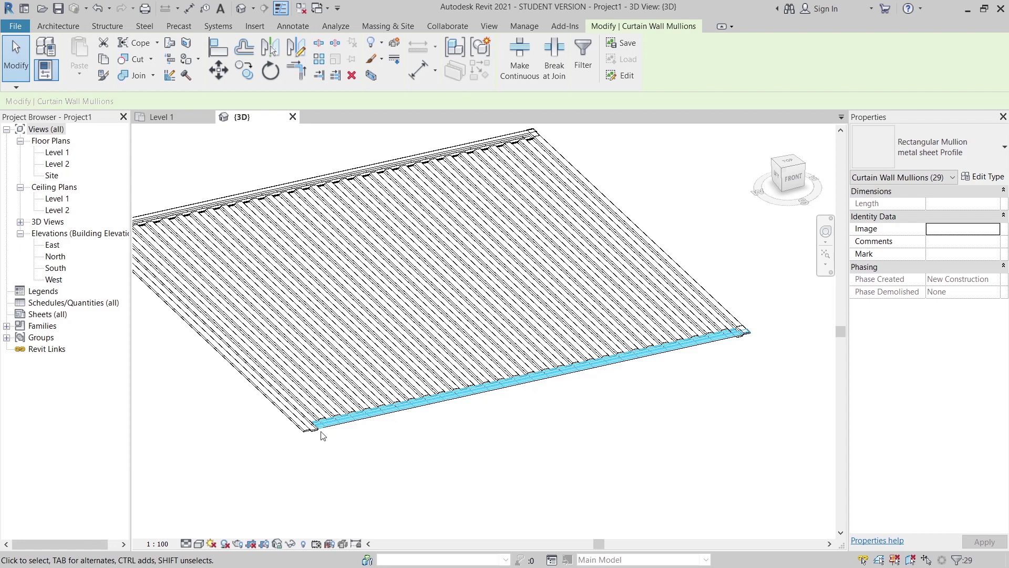
left_click(455, 414)
scroll(464, 435, "down", 1)
middle_click_drag(465, 435, 643, 422)
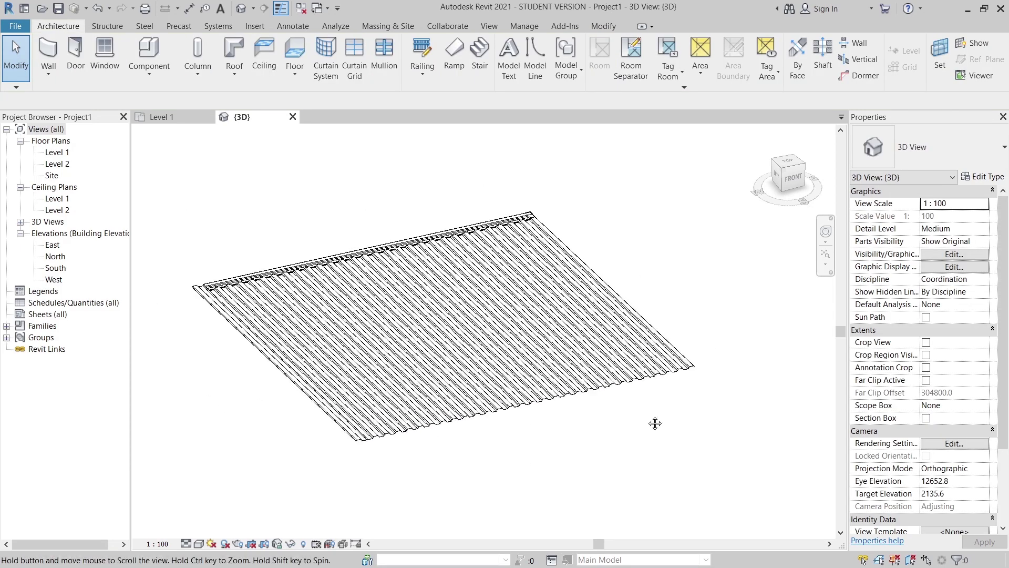
scroll(283, 252, "up", 5)
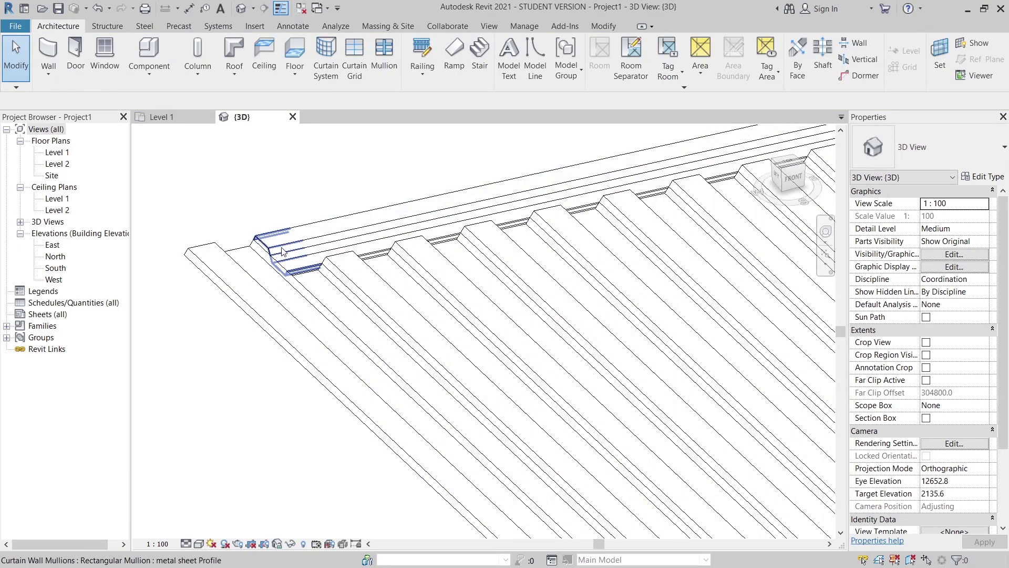
left_click(283, 252)
right_click(317, 255)
mouse_move(362, 243)
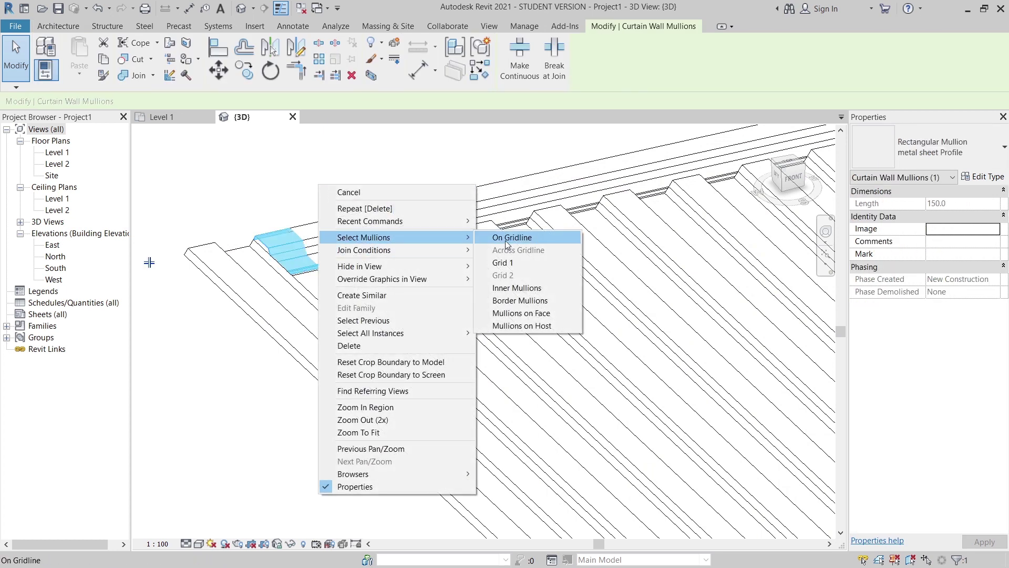
mouse_move(412, 334)
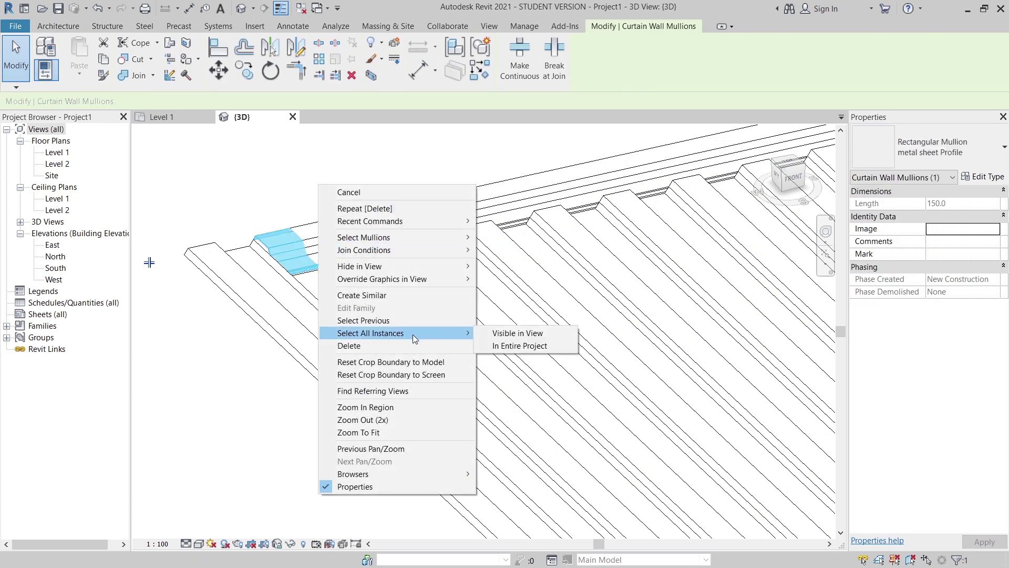
left_click(498, 337)
scroll(496, 336, "down", 3)
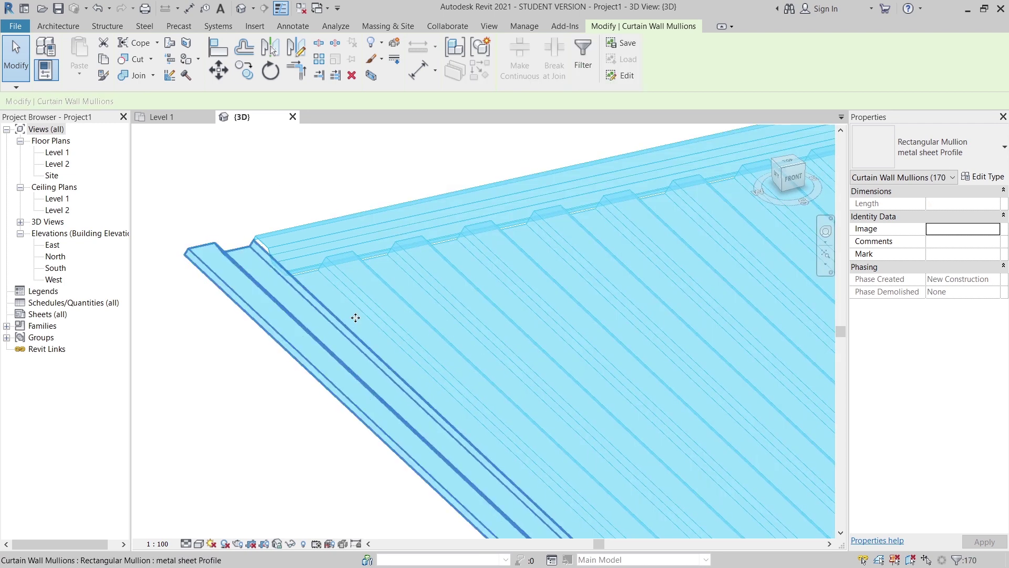
middle_click_drag(354, 318, 357, 284)
scroll(342, 338, "down", 5)
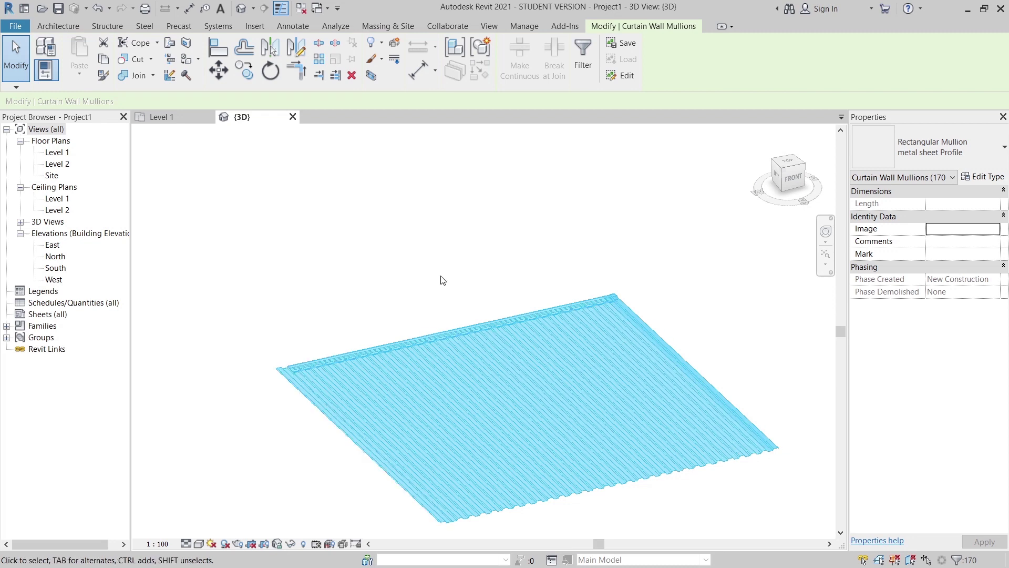
left_click(499, 279)
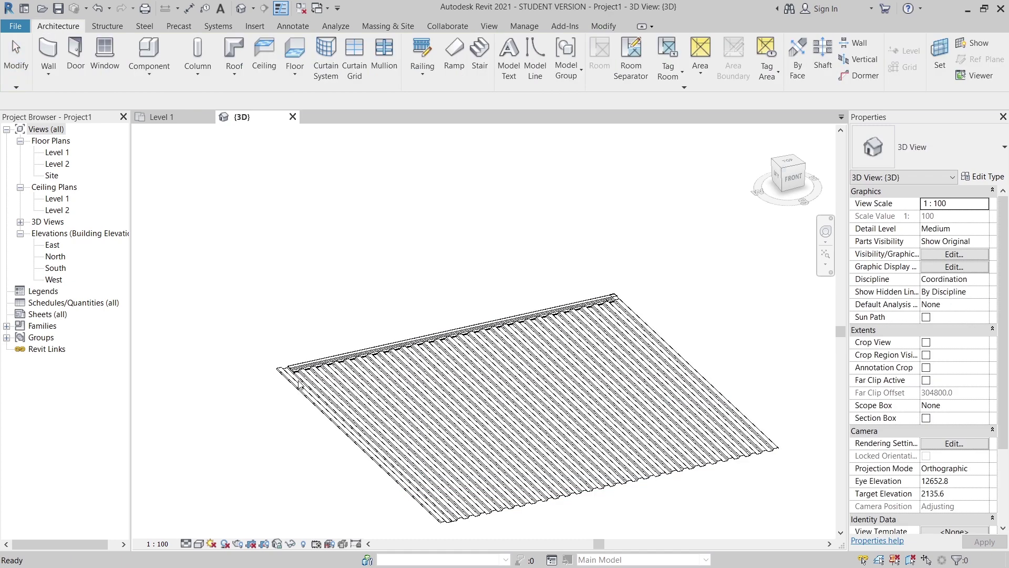
Select all mullions on the gridline along the roof's rear edge and delete them, leaving the sheet ribs in place
scroll(297, 317, "up", 4)
left_click(305, 311)
key("Escape")
left_click(323, 296)
right_click(349, 298)
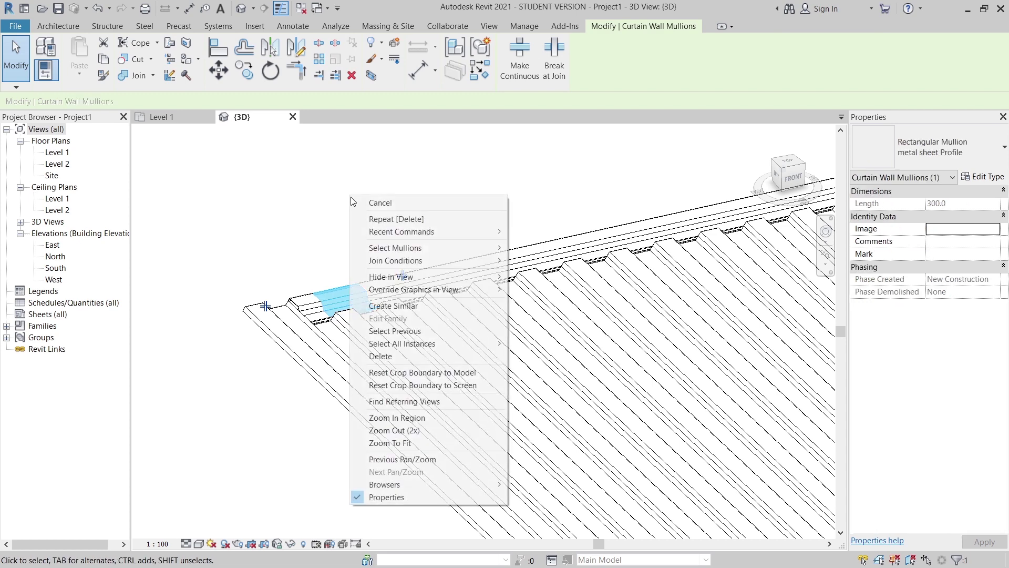
mouse_move(389, 258)
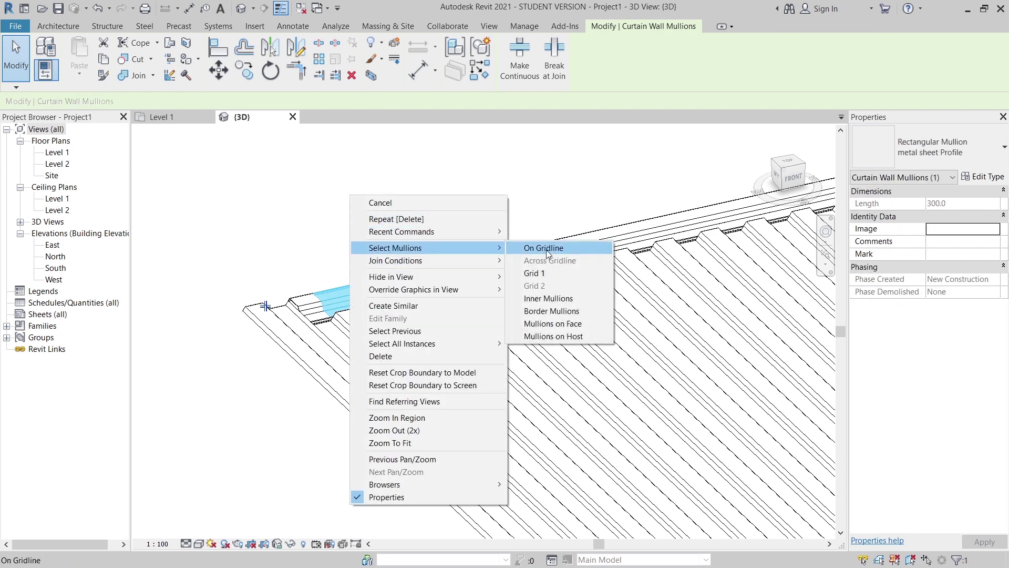
left_click(546, 249)
key("Escape")
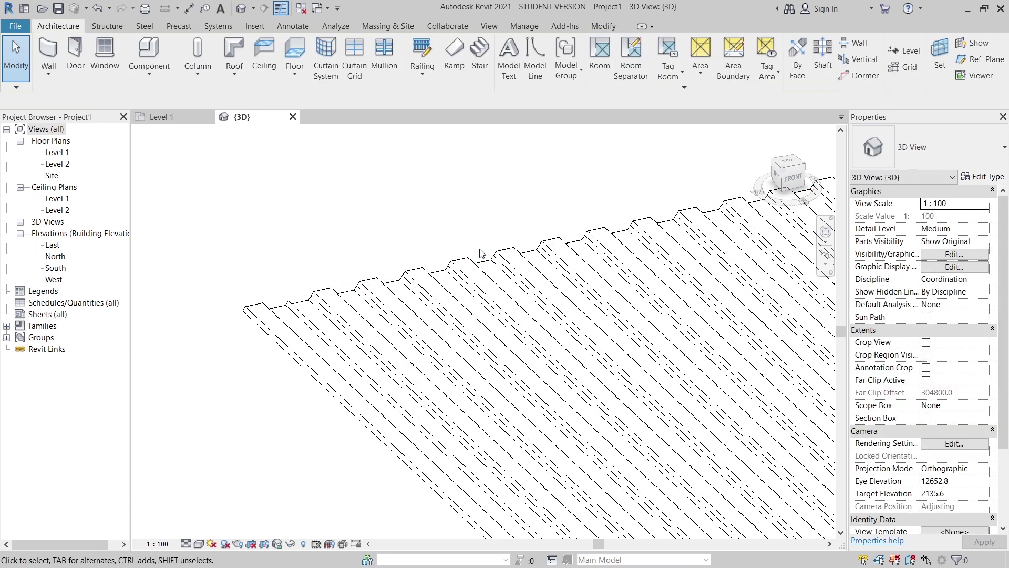
scroll(312, 399, "down", 6)
middle_click_drag(312, 399, 503, 427, "shift")
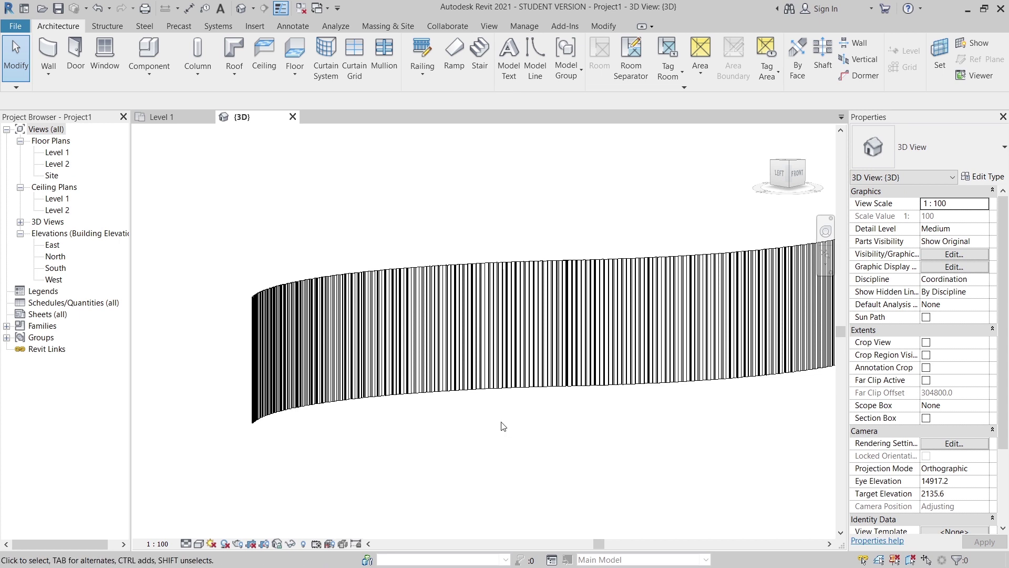